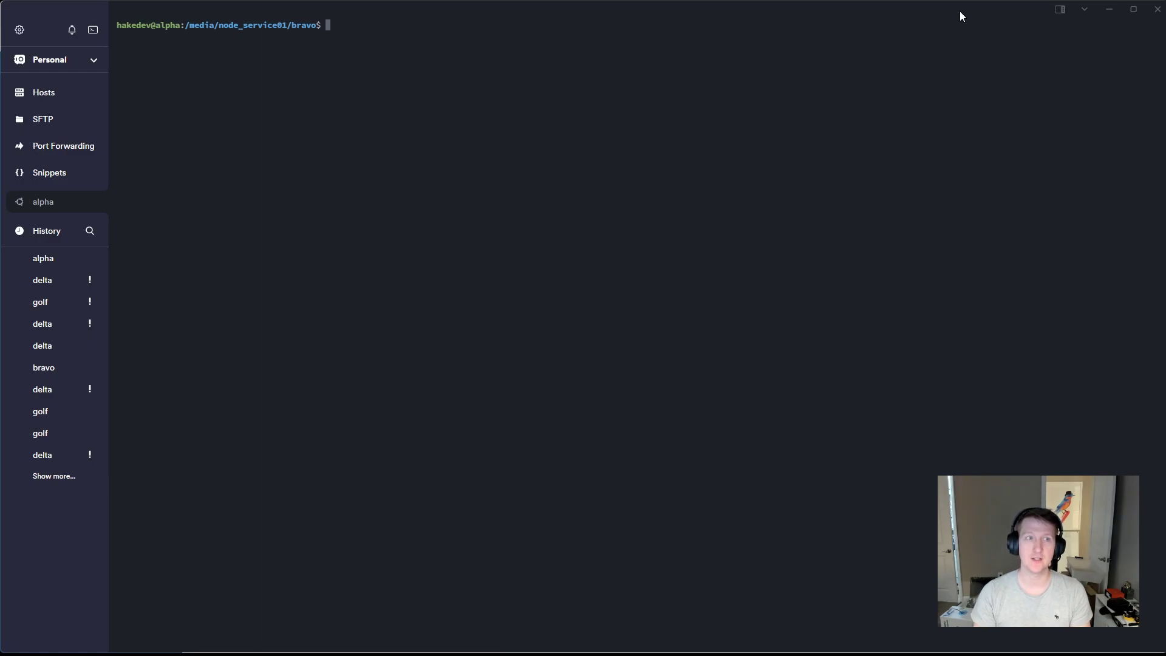
List the contents of the bravo directory to see its node folders.
double_click(158, 25)
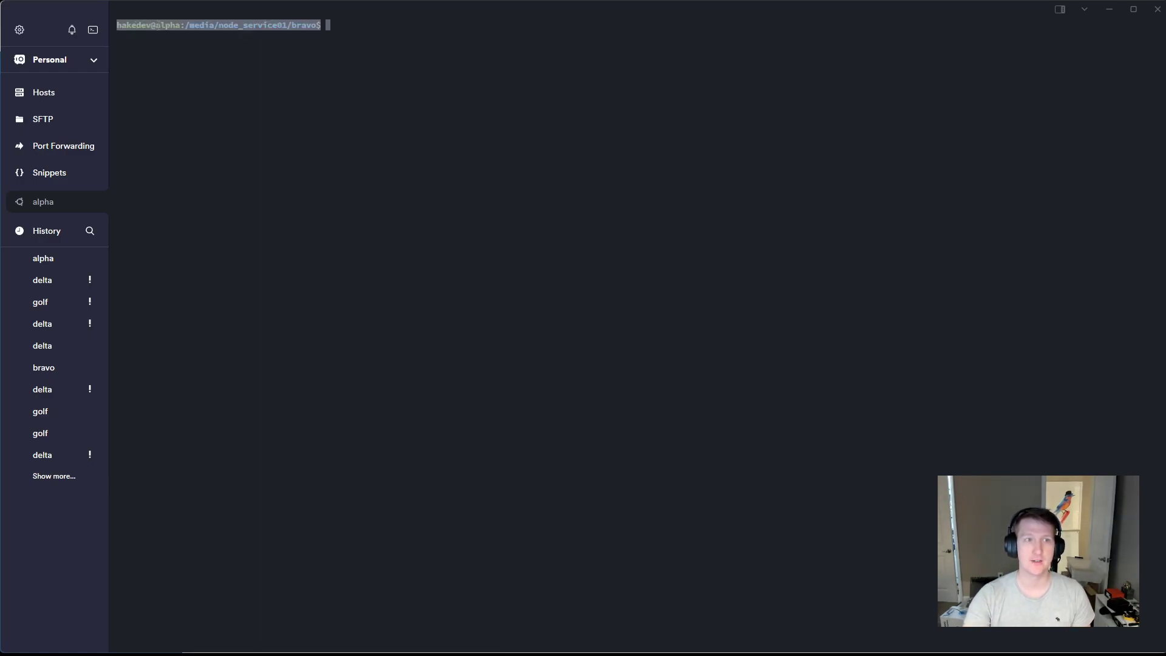
click(398, 83)
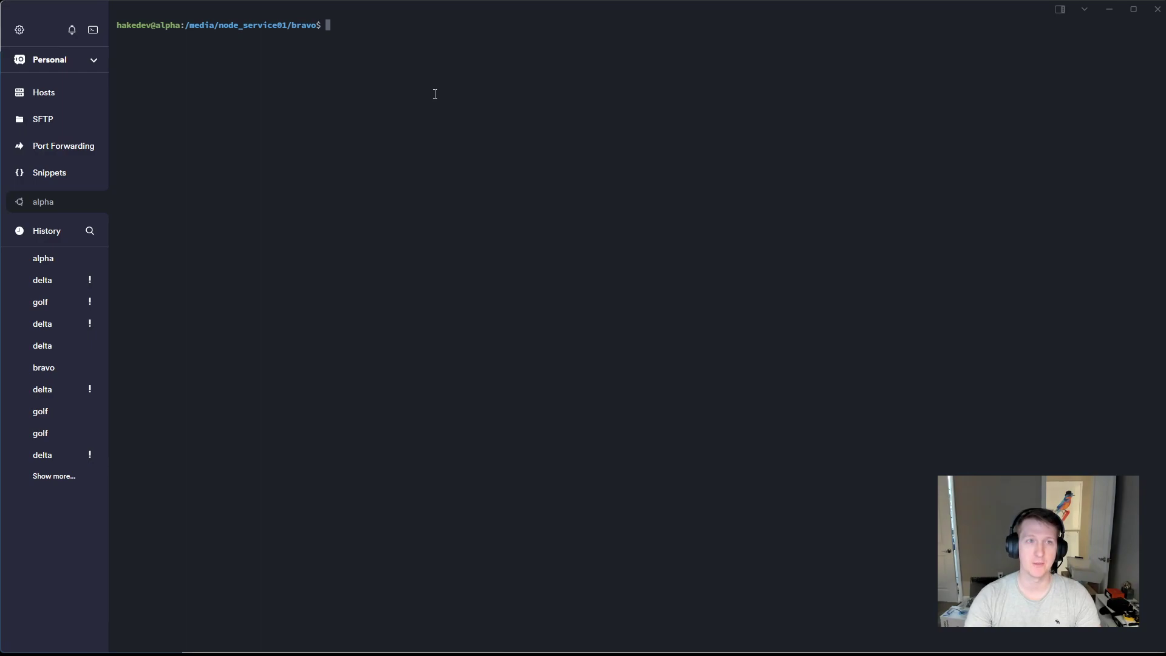
text(ls)
key(Return)
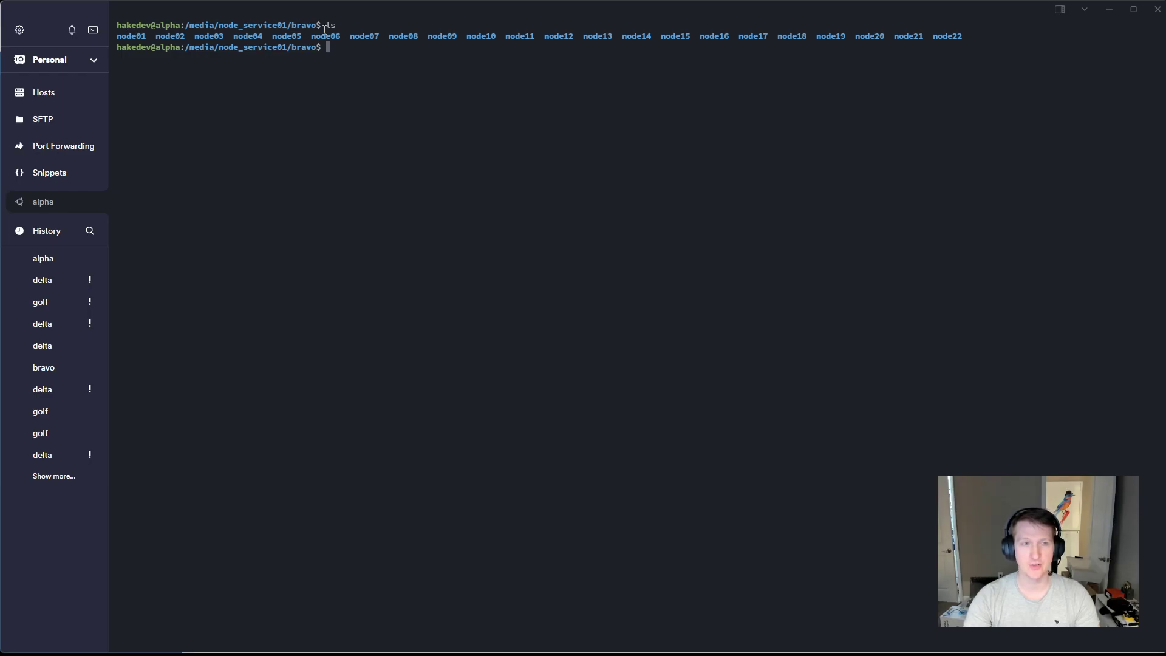
text(cd)
key(BackSpace)
key(BackSpace)
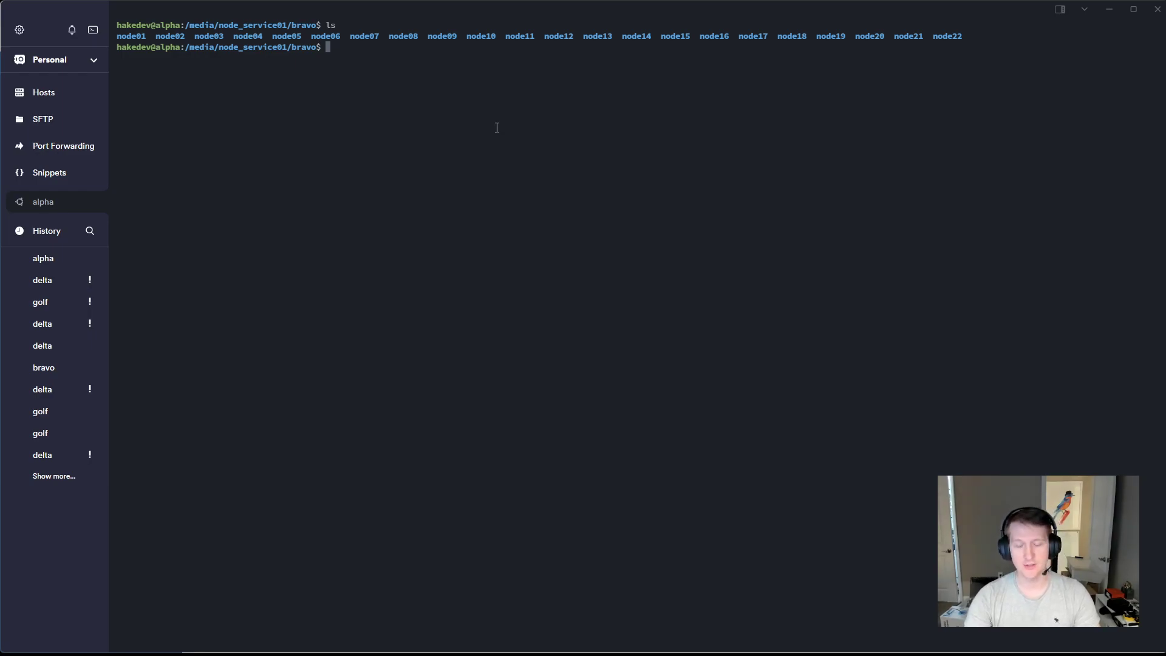
triple_click(382, 37)
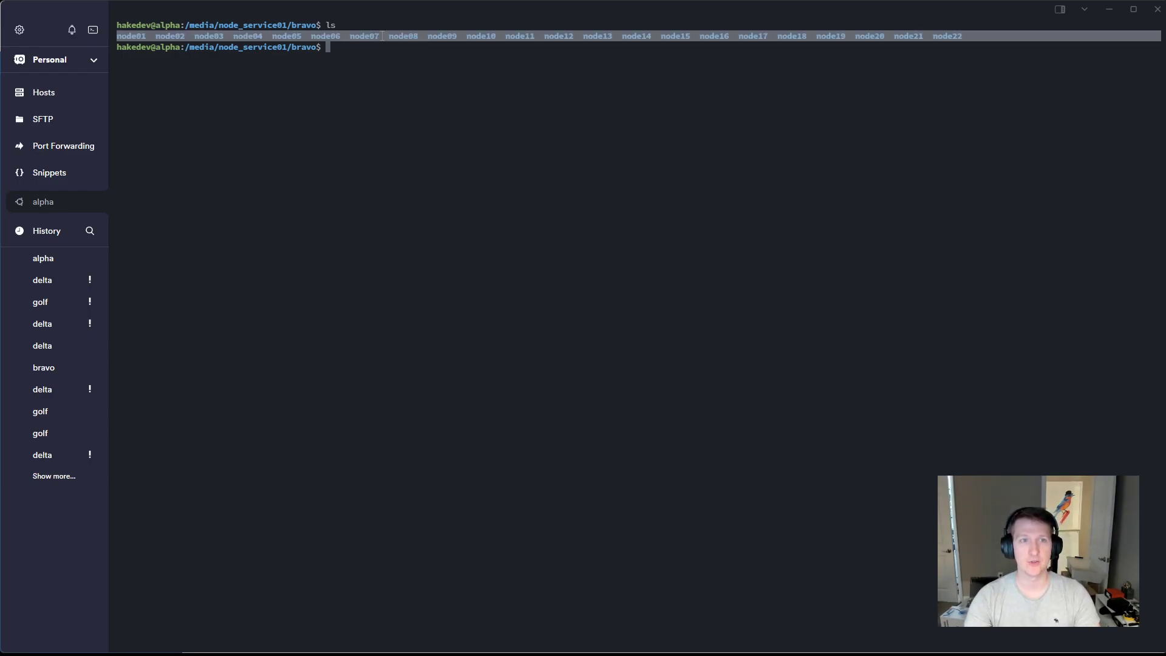
click(382, 36)
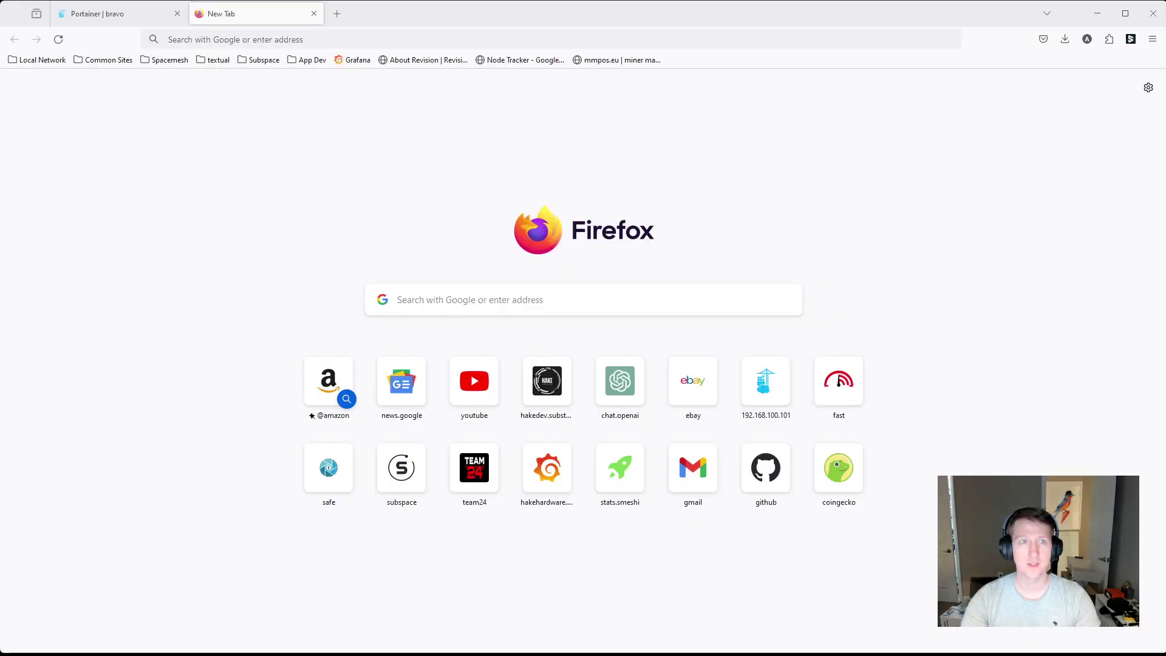
In Firefox, go to the Hake Hardware Substack at hakedev.substack.com and open the "Spacemesh v1.4.0 Upgrade" article.
key(ctrl+l)
text(hake)
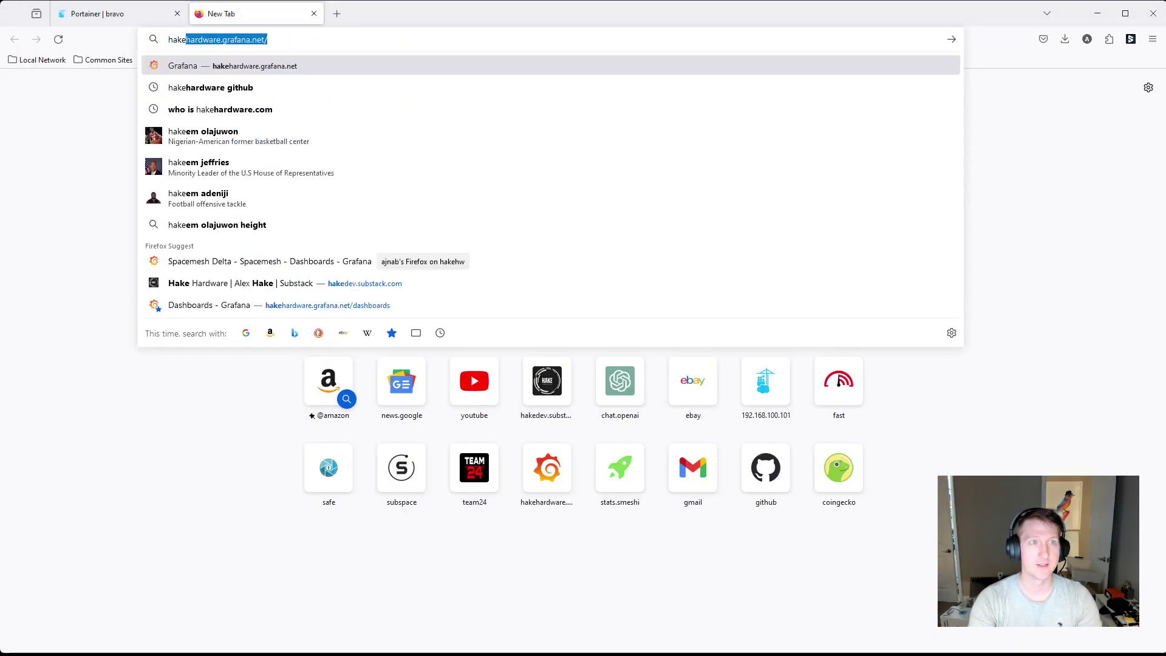
key(Return)
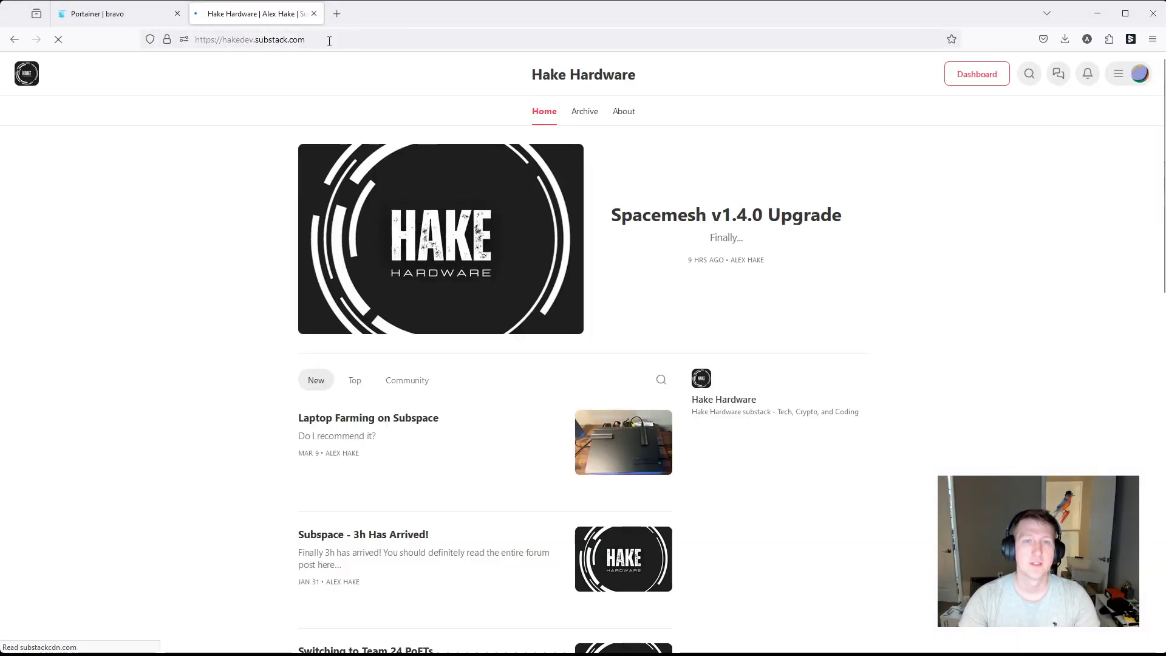
click(746, 220)
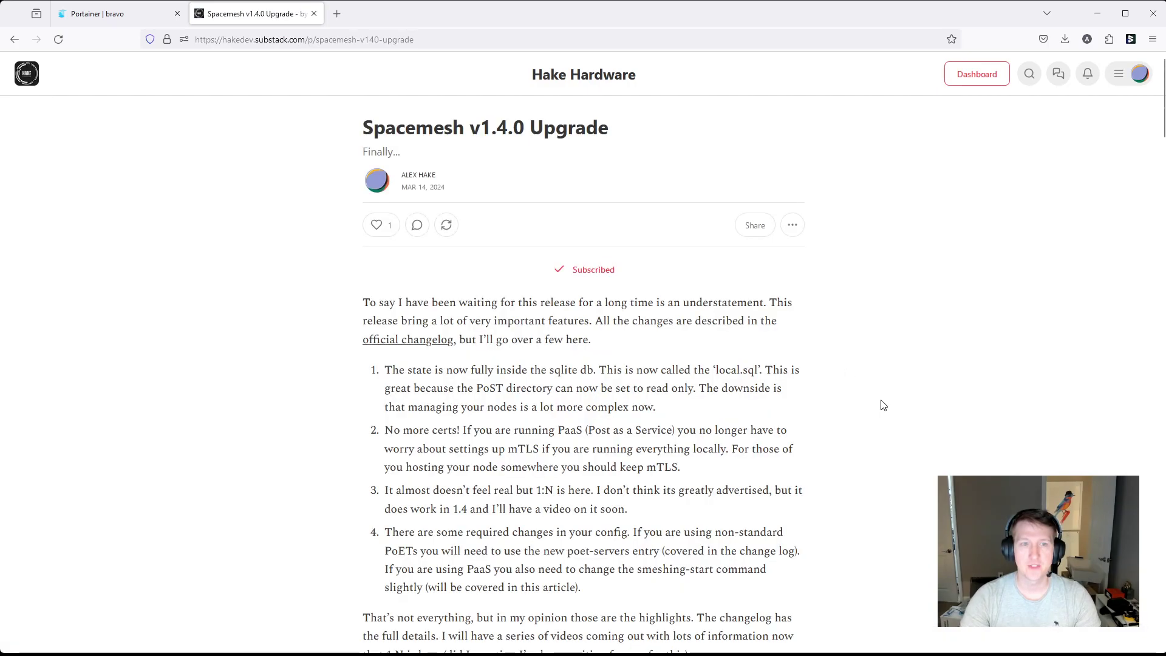
Examine the article's current node config and the revised version with the changed api and smeshing sections.
scroll(658, 368, down, 4)
scroll(657, 363, down, 8)
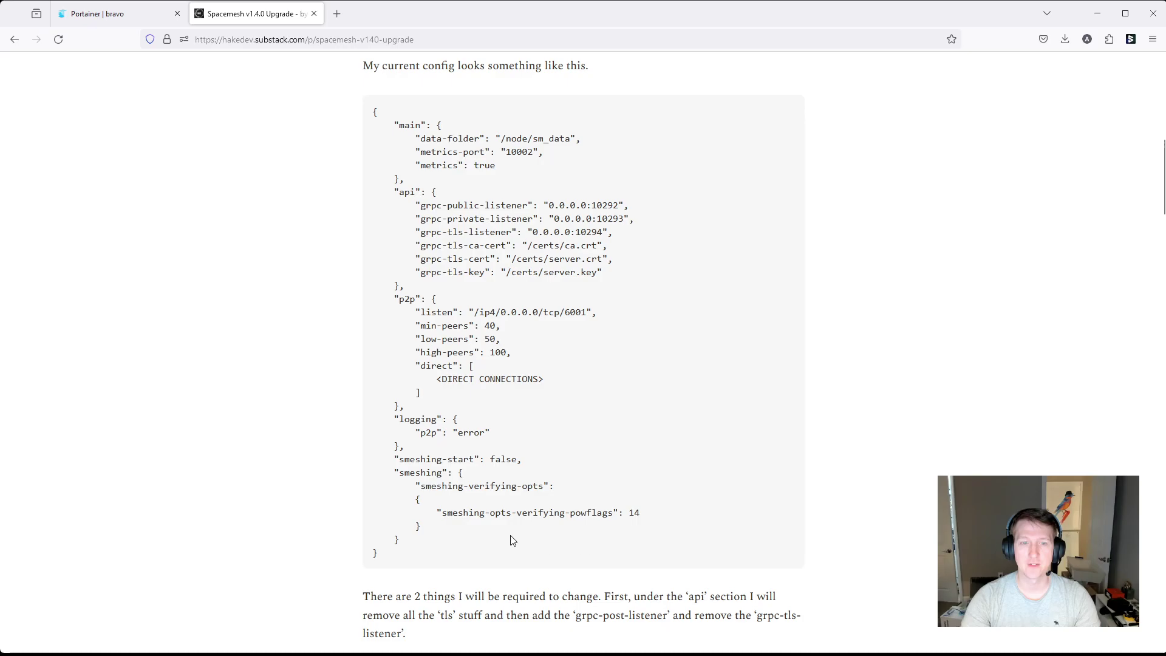
drag(393, 551, 373, 110)
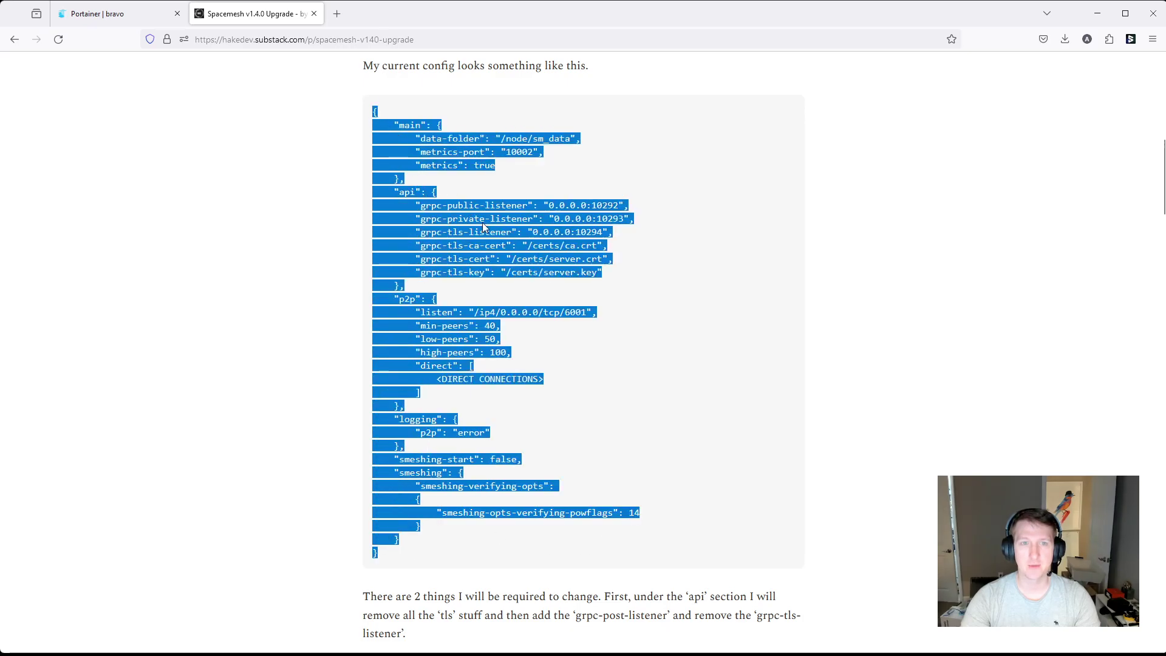
scroll(501, 279, down, 4)
click(528, 422)
scroll(528, 422, down, 5)
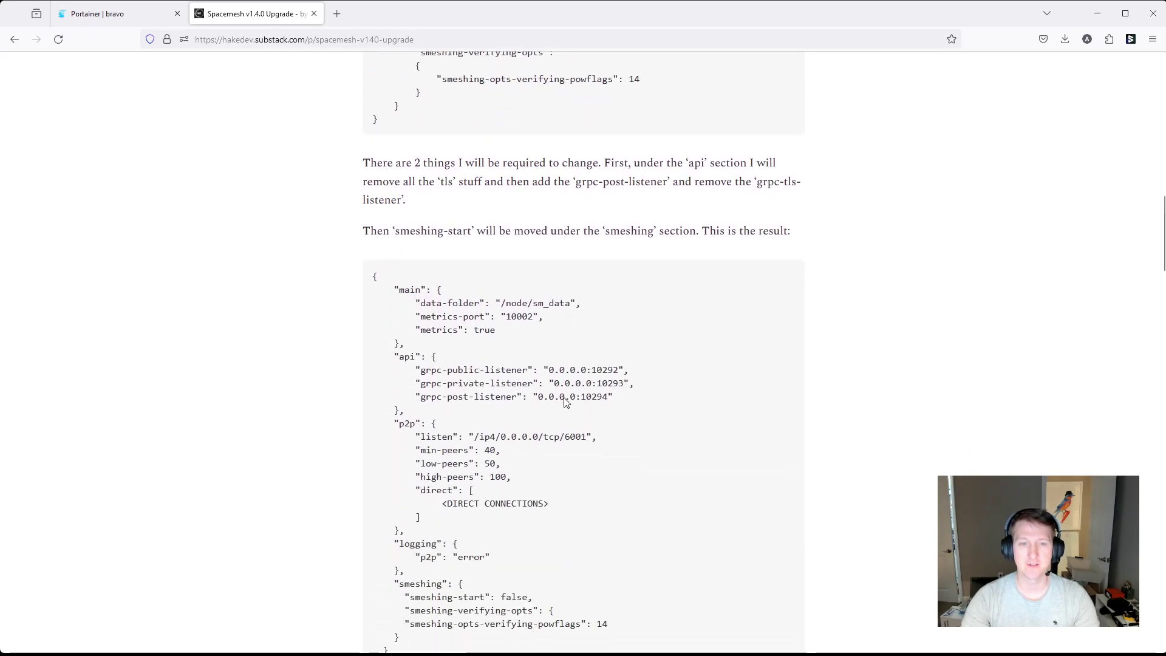
scroll(528, 422, up, 2)
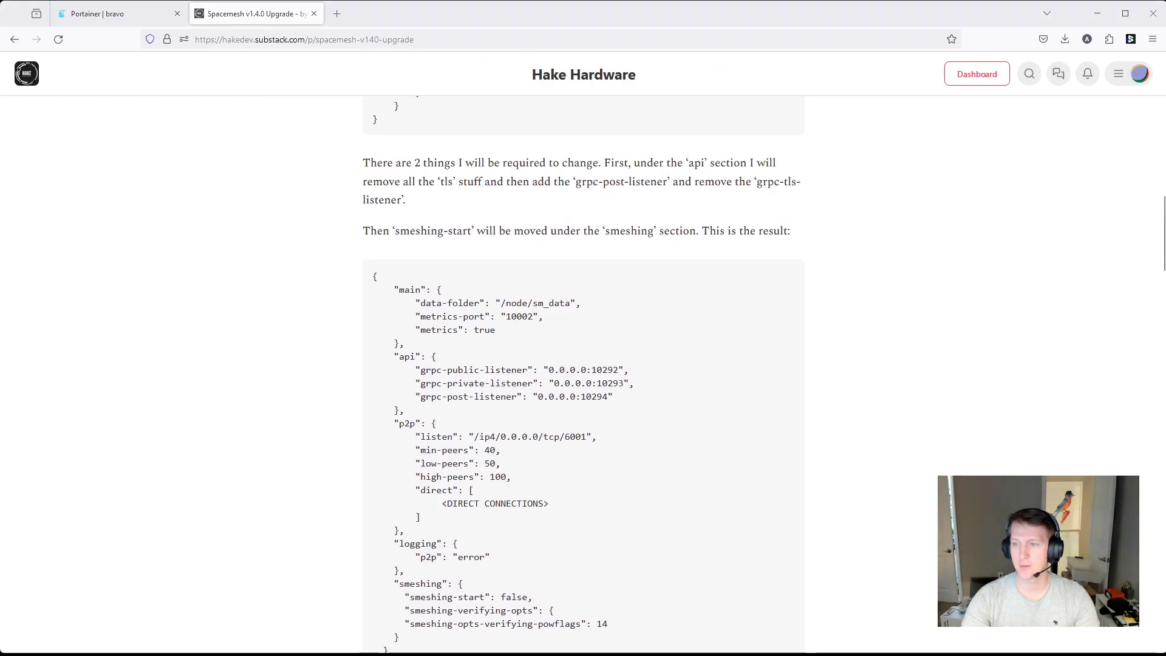
Switch back to the terminal, enter the node02 directory and open config.json in nano.
key(alt+Tab)
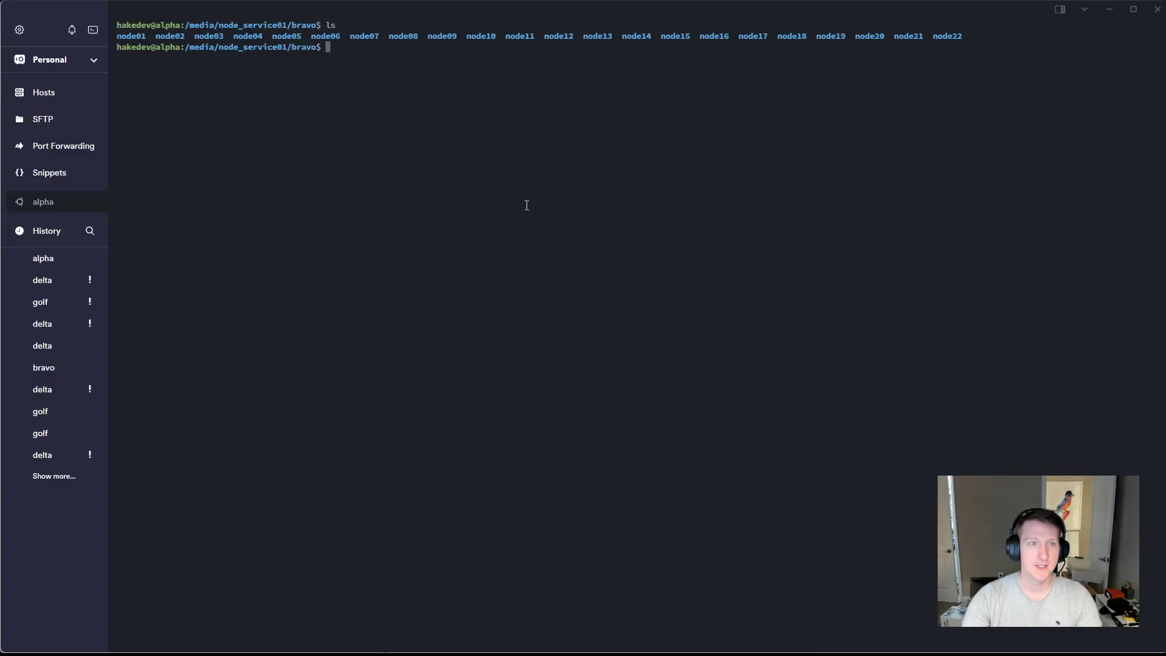
text(cd node02)
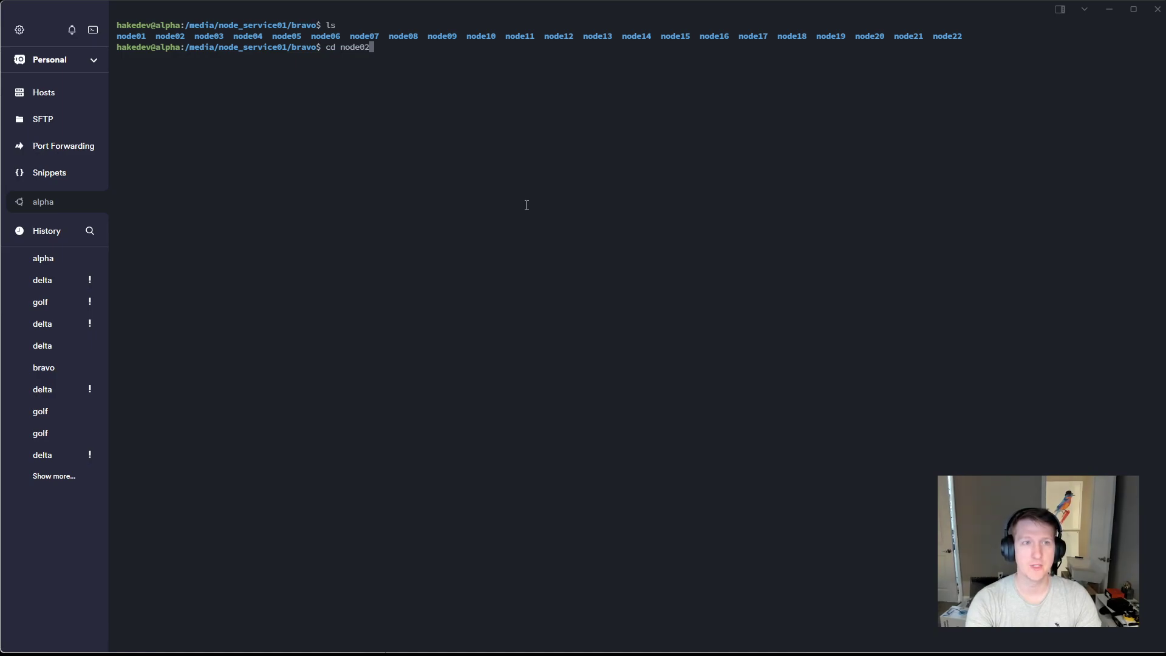
key(Return)
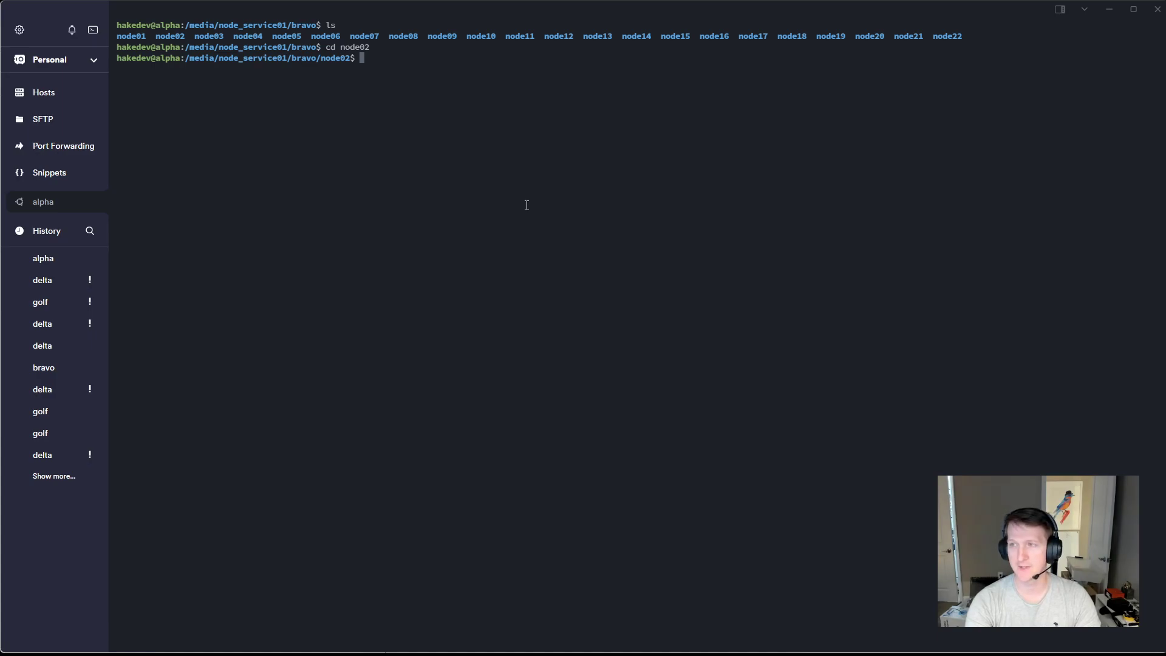
text(nano conf)
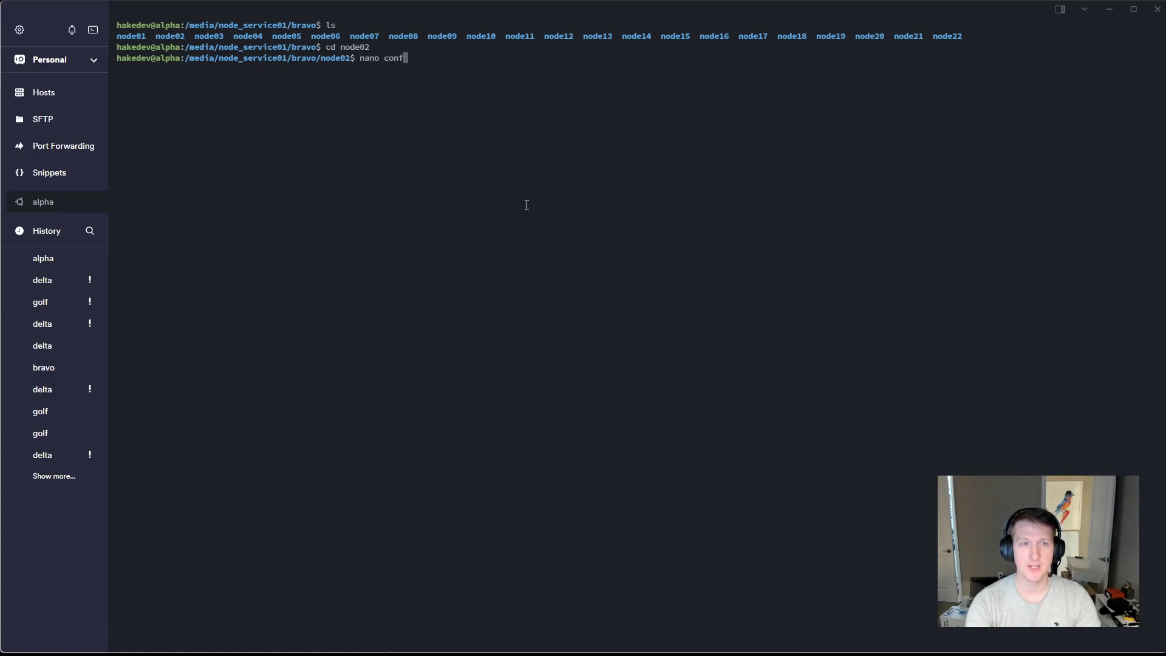
key(Tab)
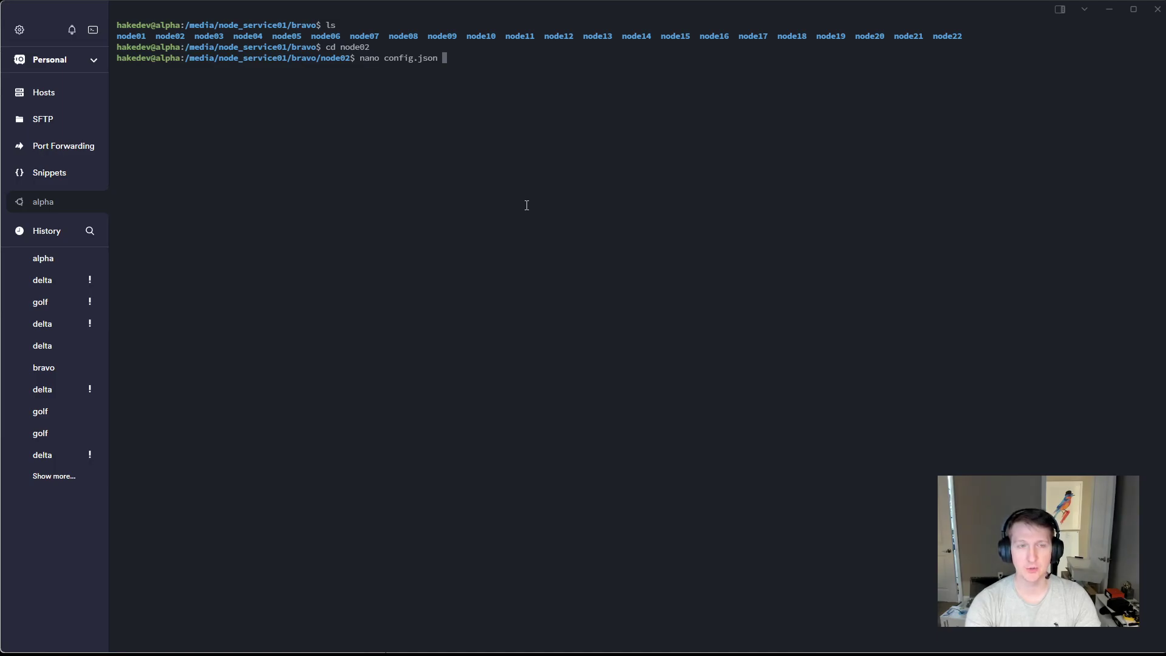
key(Return)
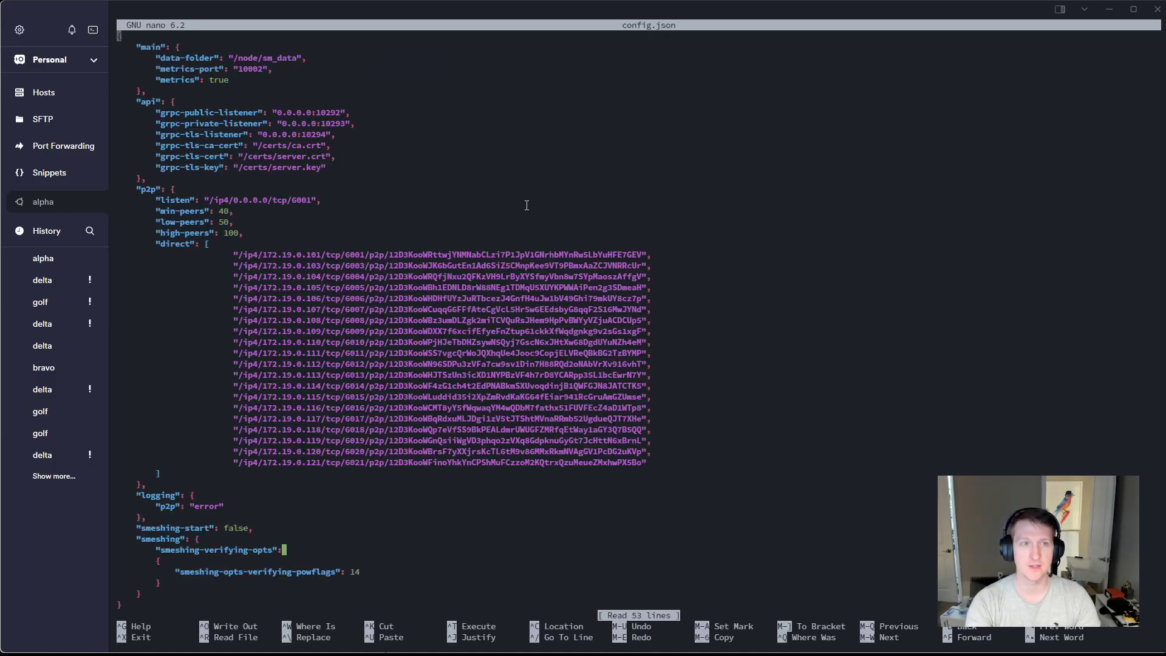
Delete the grpc-tls-ca-cert, grpc-tls-cert and grpc-tls-key lines from the api section.
key(Down)
key(Down)
key(Down)
key(Down)
key(Down)
key(Down)
key(Down)
key(Down)
key(Down)
key(Down)
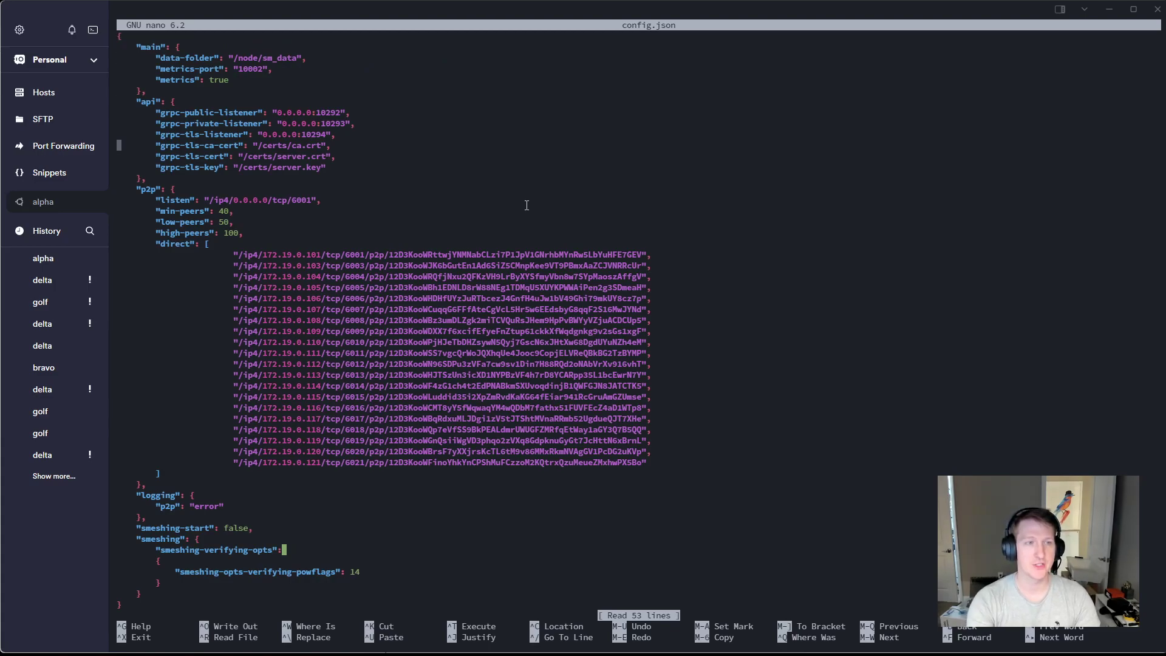
key(ctrl+k)
key(ctrl+k)
key(ctrl+k)
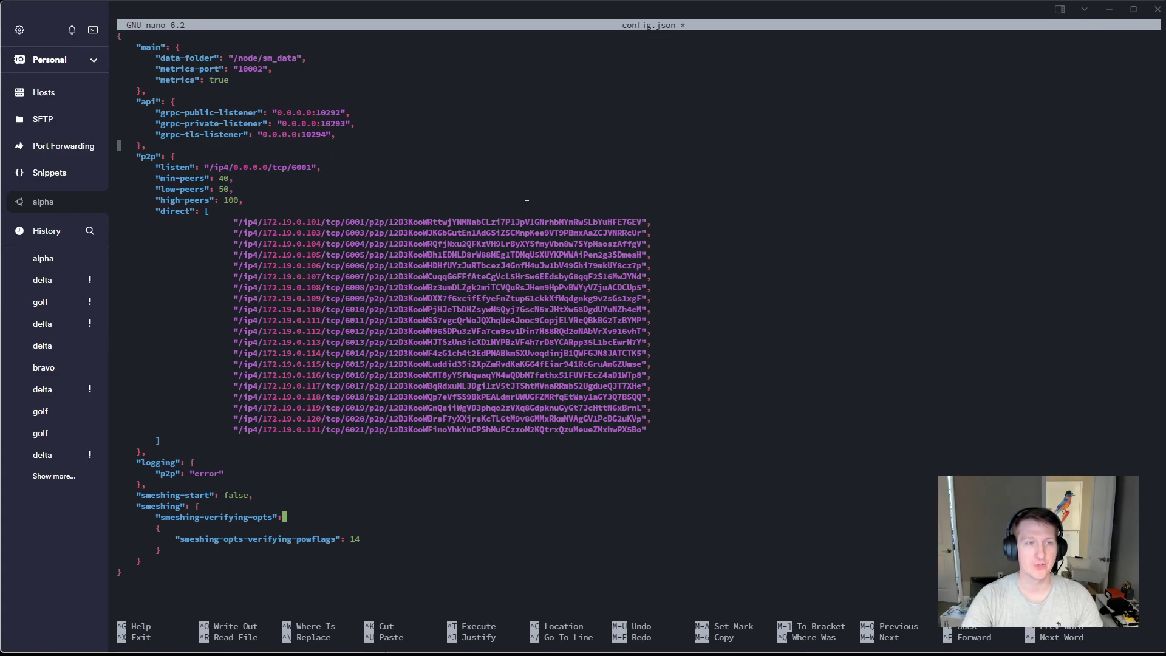
Remove the trailing comma after the 0.0.0.0:10294 listener entry and rename its key to grpc-post-listener.
key(Left)
key(BackSpace)
key(Left)
key(Left)
key(Left)
key(Left)
key(Left)
key(Left)
key(Left)
key(Left)
key(Left)
key(Left)
key(Left)
key(Left)
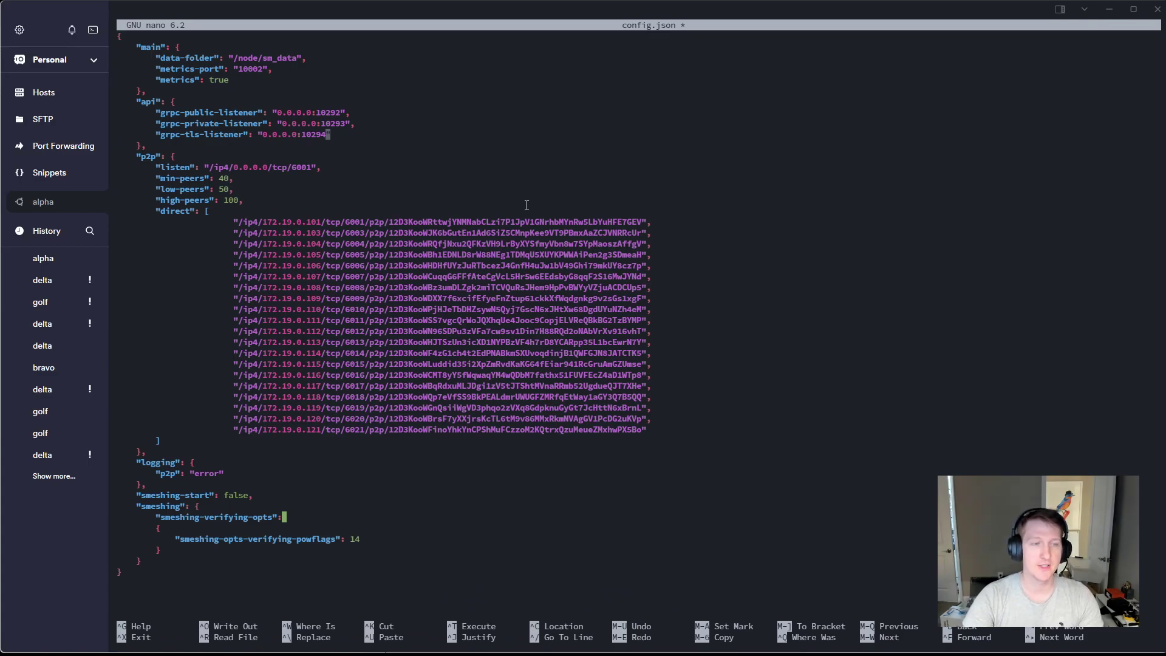
key(Left)
key(Left)
key(Left)
key(Left)
key(Left)
key(Left)
key(Left)
key(Left)
key(Left)
key(Left)
key(Left)
key(Left)
key(Left)
key(BackSpace)
key(BackSpace)
key(BackSpace)
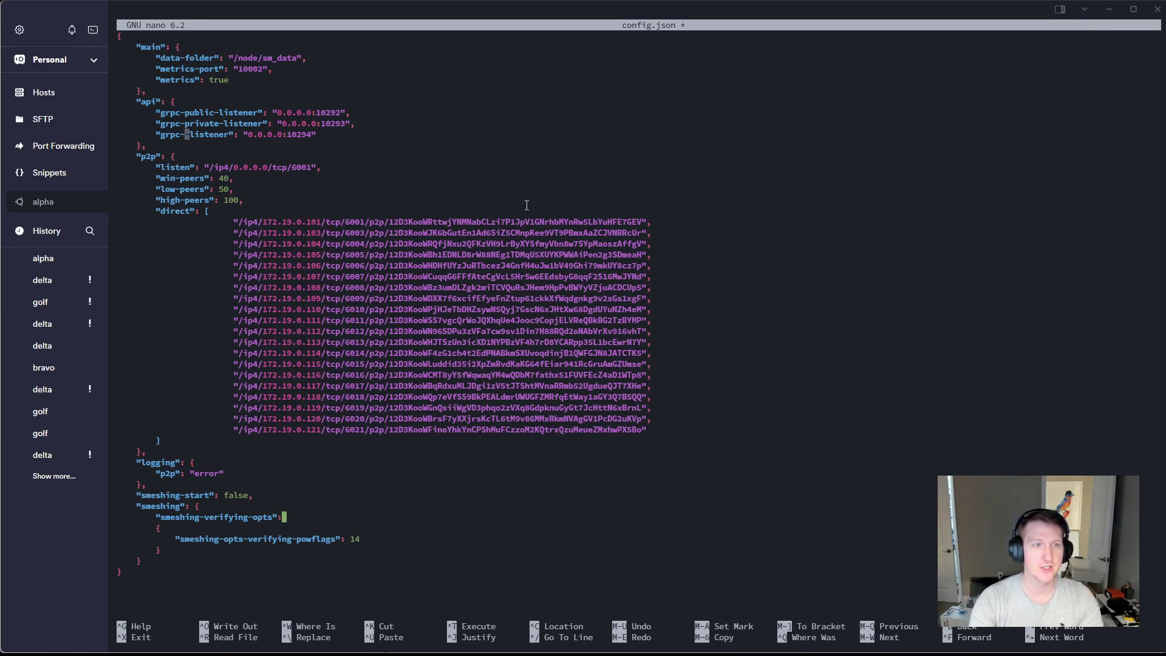
text(post)
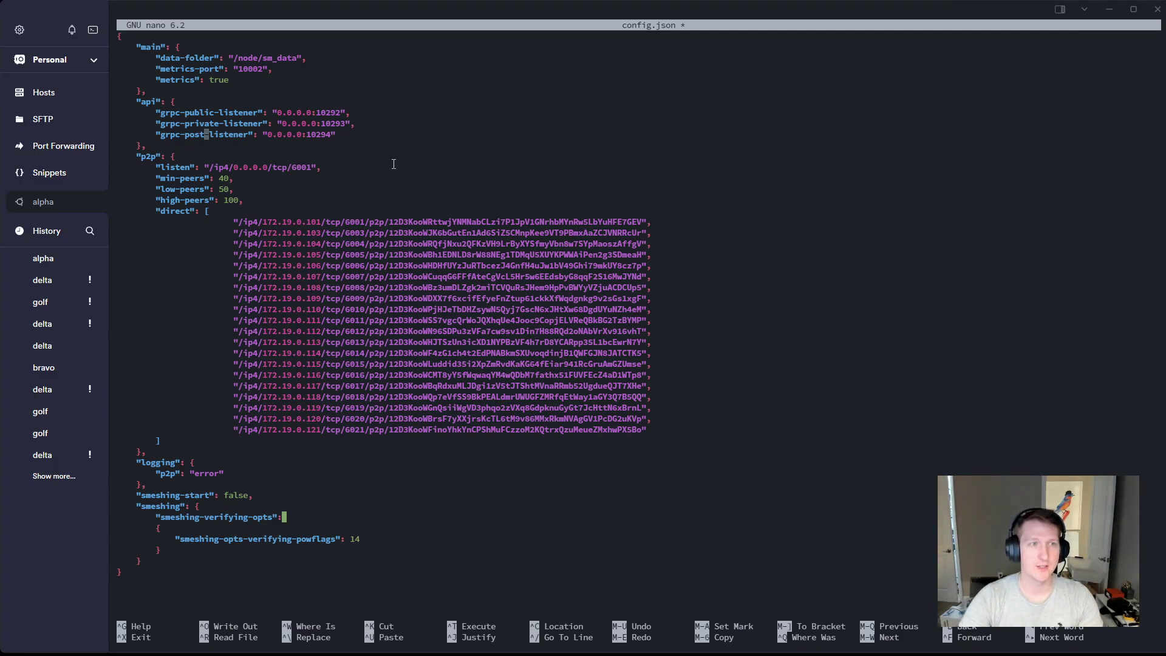
Move the "smeshing-start": false, line into the smeshing section as its first entry, indented to match smeshing-verifying-opts.
key(Down)
key(Down)
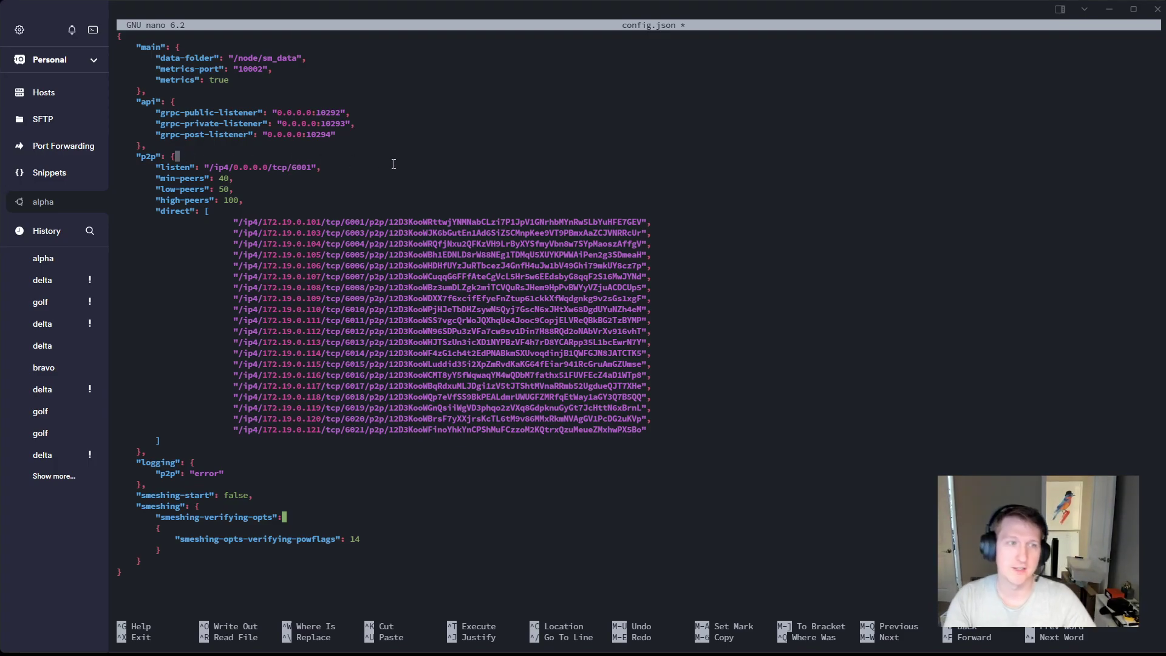
key(Down)
key(Down)
key(Down)
key(Down)
key(Down)
key(Down)
key(Down)
key(Down)
key(Down)
key(Down)
key(Down)
key(Down)
key(Down)
key(Down)
key(Down)
key(Down)
key(Down)
key(Down)
key(Down)
key(Down)
key(Down)
key(Down)
key(Down)
key(Down)
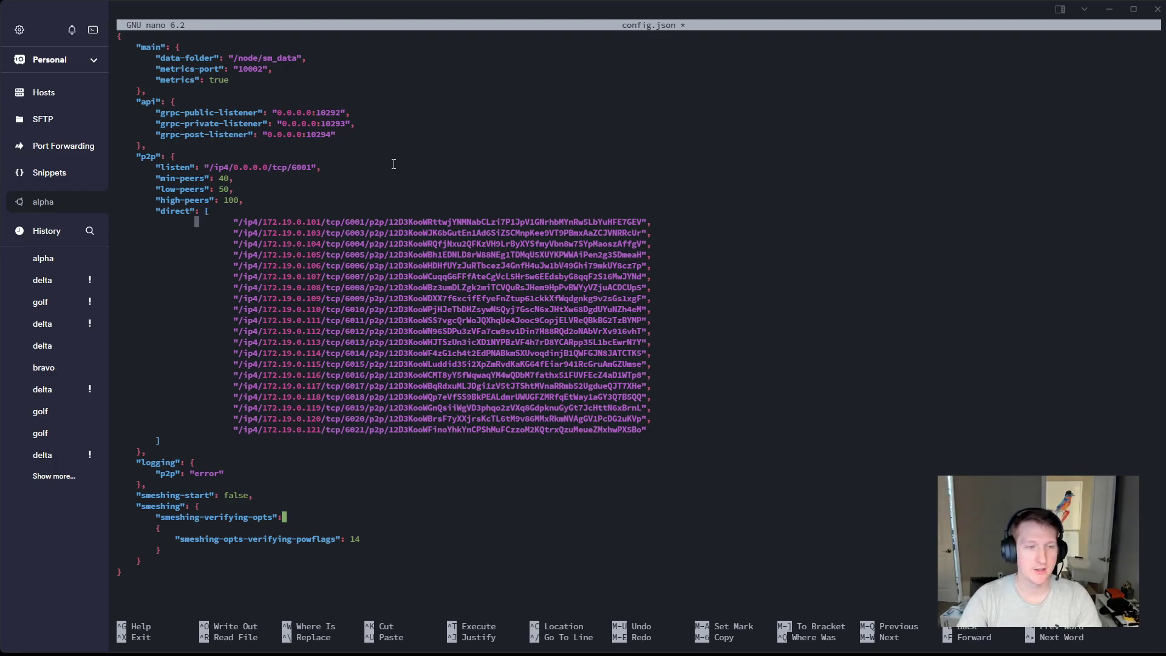
key(Down)
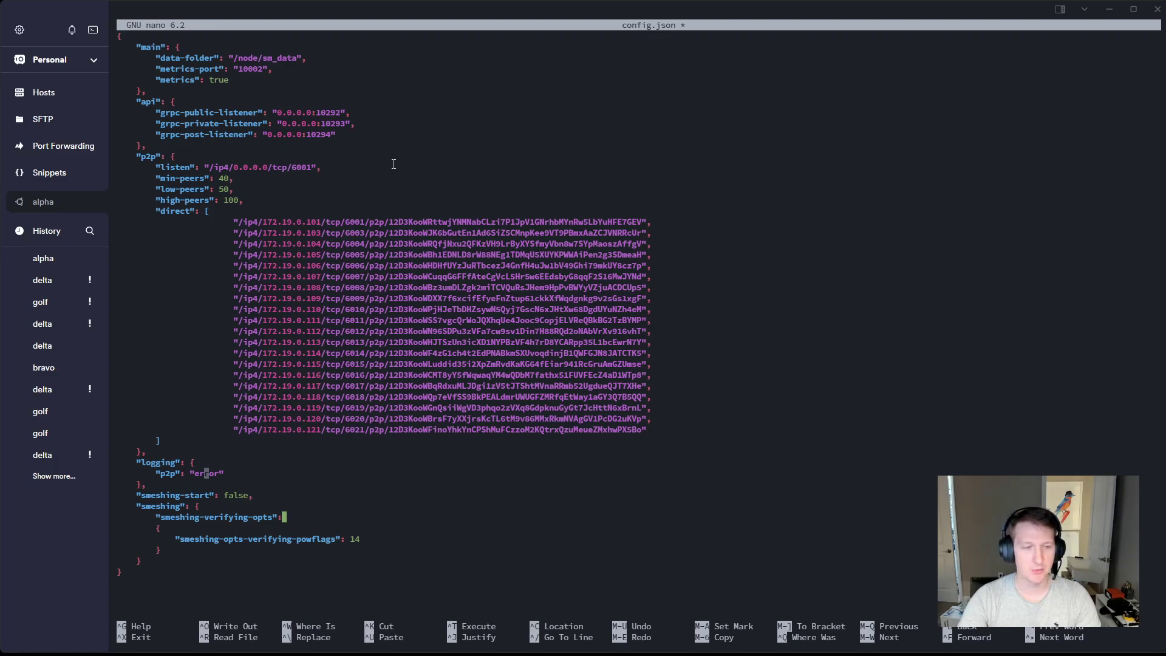
key(Down)
key(Down)
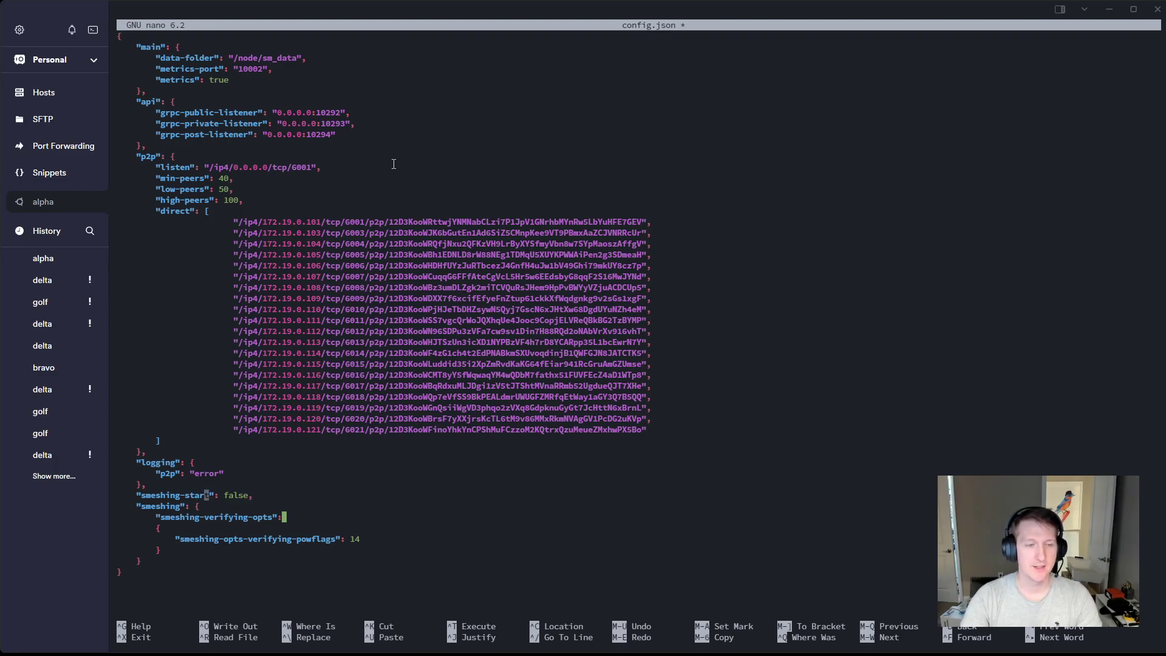
drag(253, 498, 141, 496)
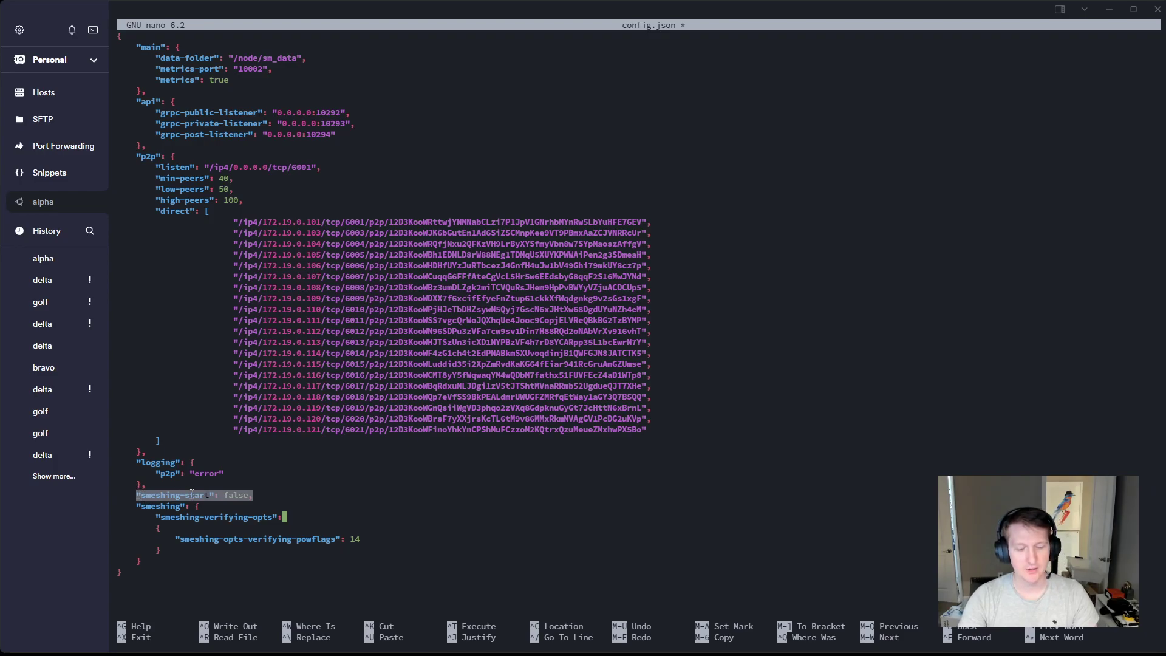
click(393, 507)
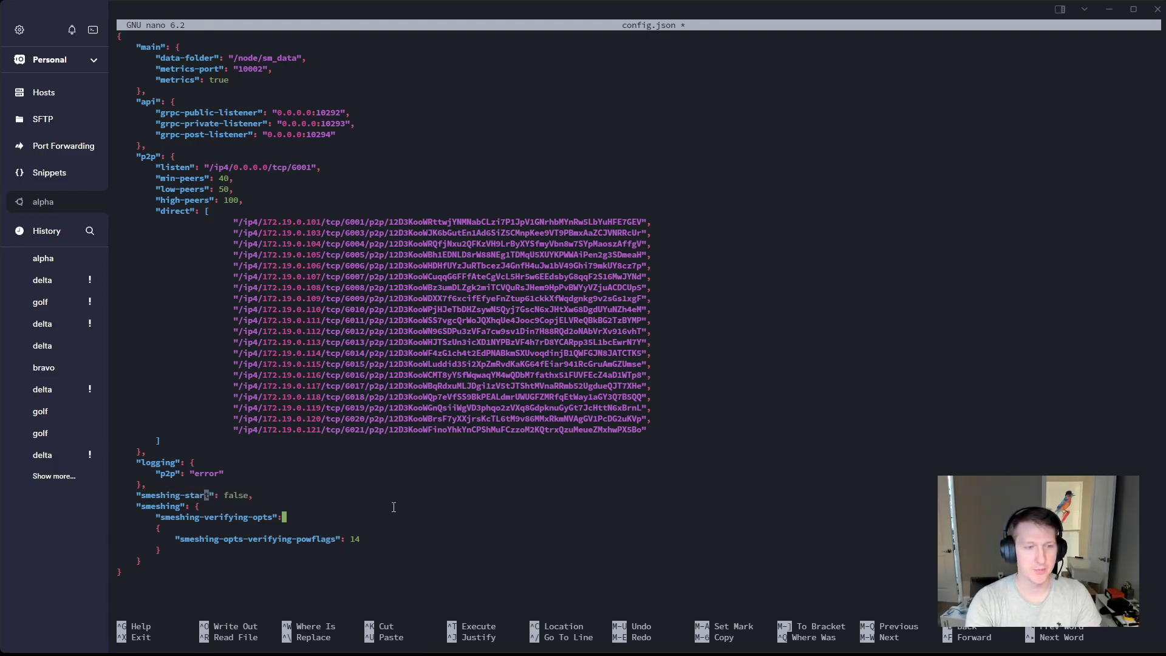
key(Left)
key(Left)
key(Left)
key(Left)
key(Left)
key(Left)
key(Left)
key(Left)
key(Left)
key(Left)
key(Left)
key(Left)
key(Left)
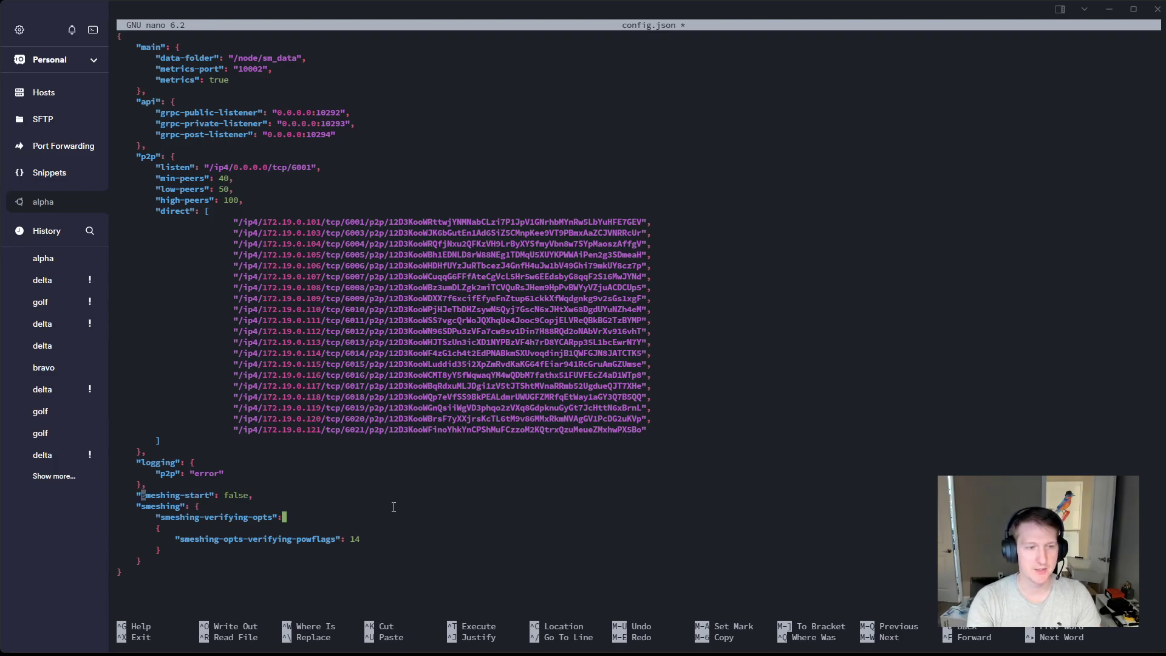
key(ctrl+k)
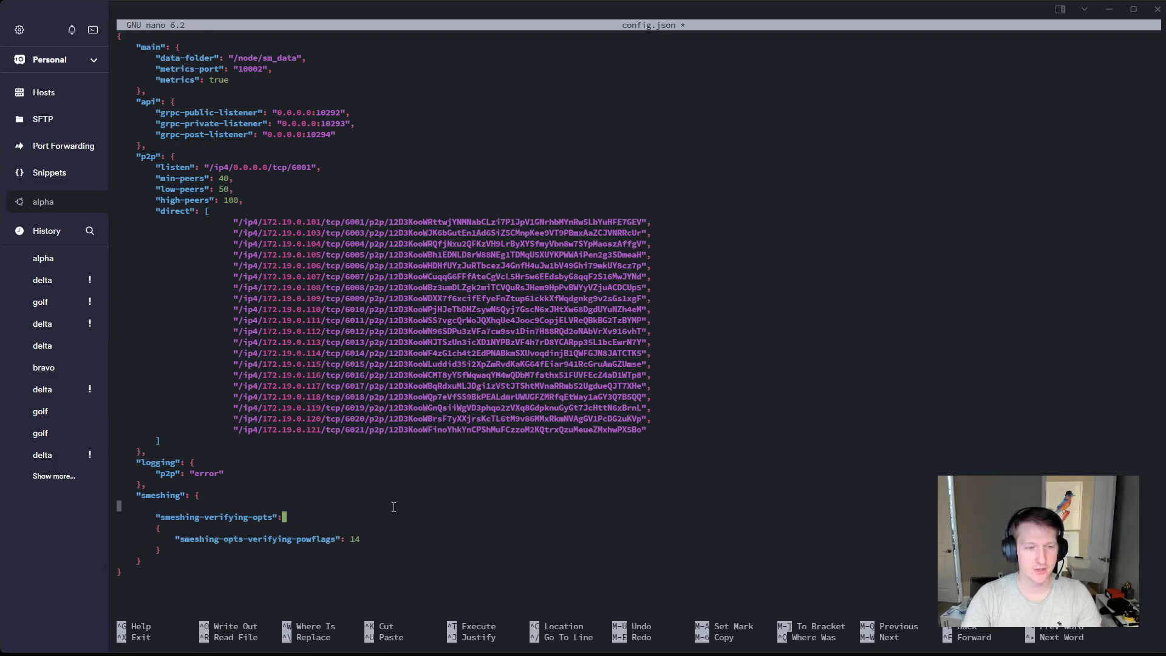
key(ctrl+u)
key(Left)
key(Left)
key(Left)
key(Left)
key(Left)
key(Left)
key(Left)
key(Left)
key(Left)
key(Left)
key(Left)
key(Left)
key(Left)
key(Left)
key(Left)
key(Left)
key(Left)
key(Left)
key(Left)
key(Left)
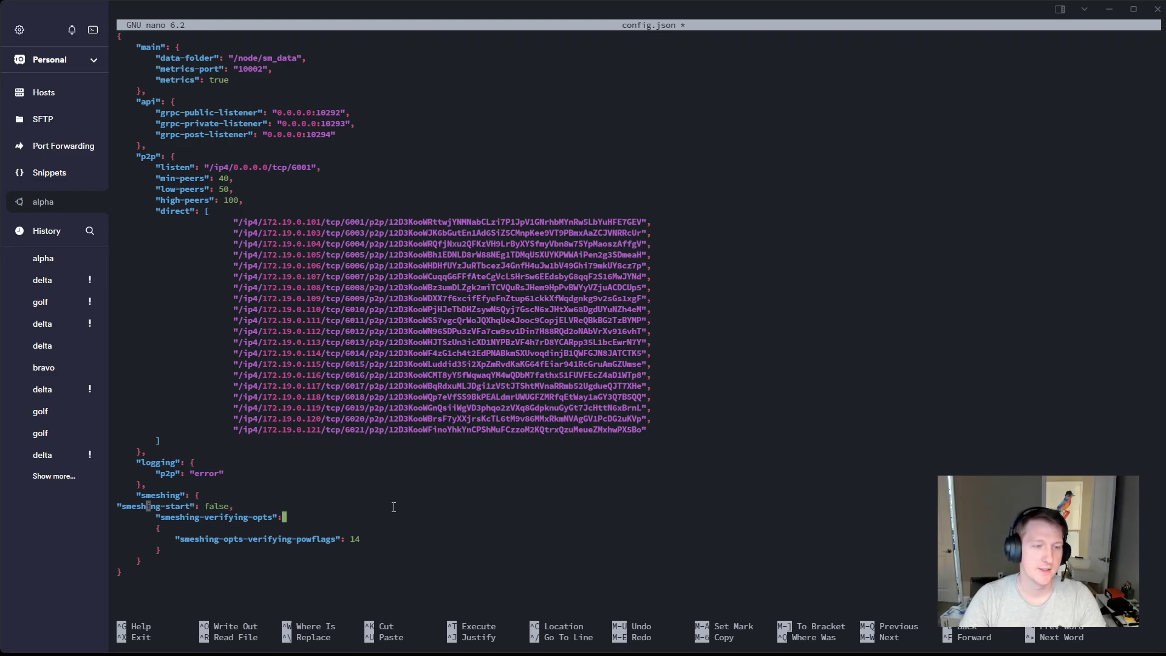
key(Left)
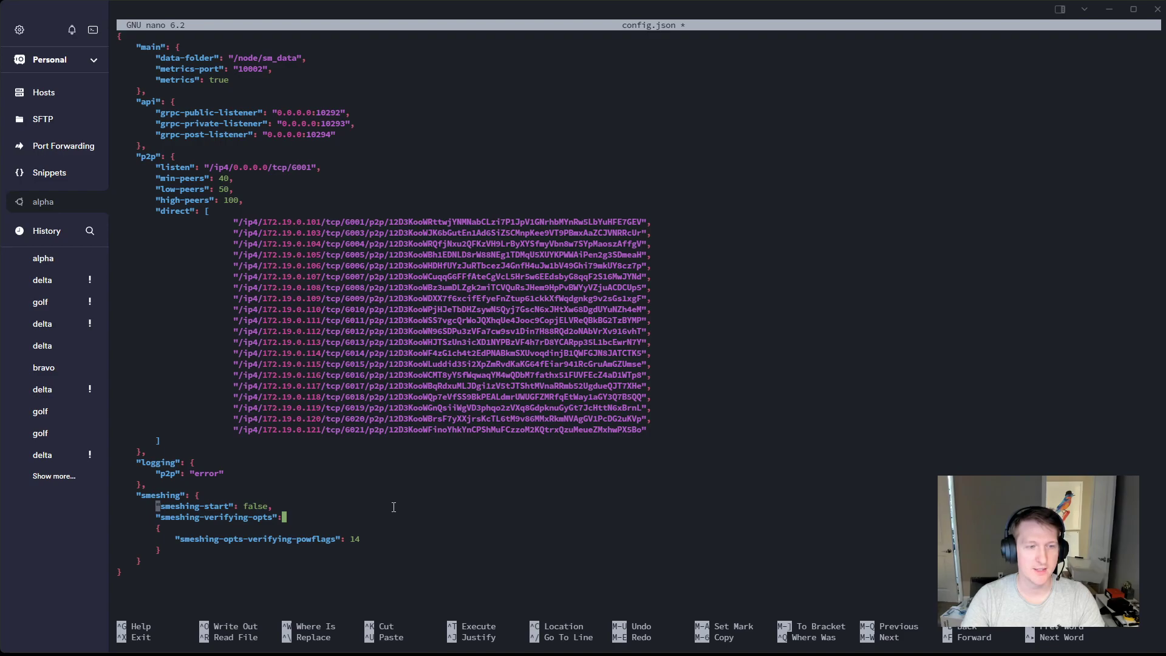
key(Down)
key(Down)
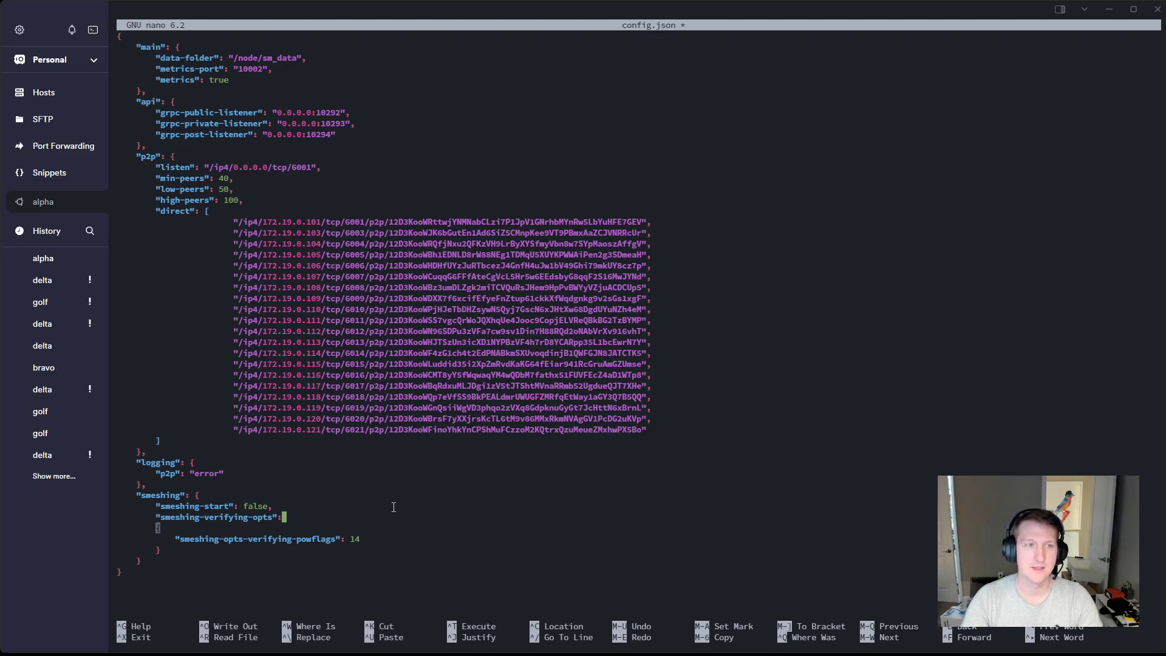
Save the edited config.json under its existing name and exit nano.
key(Up)
key(Up)
key(Up)
key(Up)
key(Up)
key(Up)
key(Up)
key(Up)
key(Up)
key(Up)
key(Up)
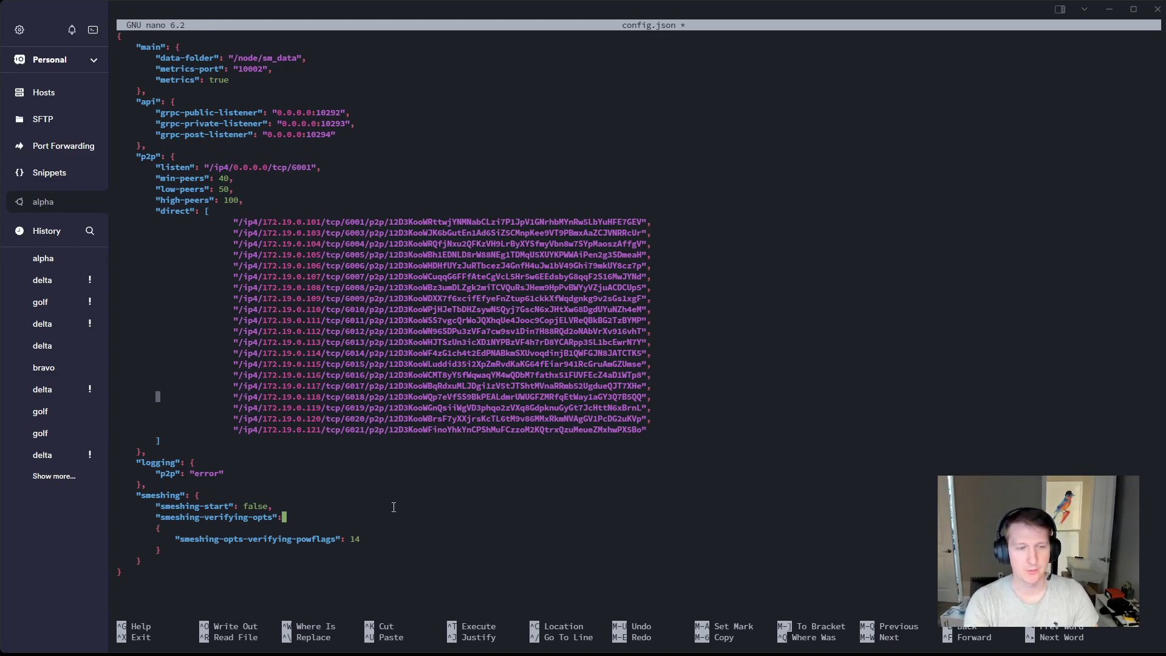
key(ctrl+o)
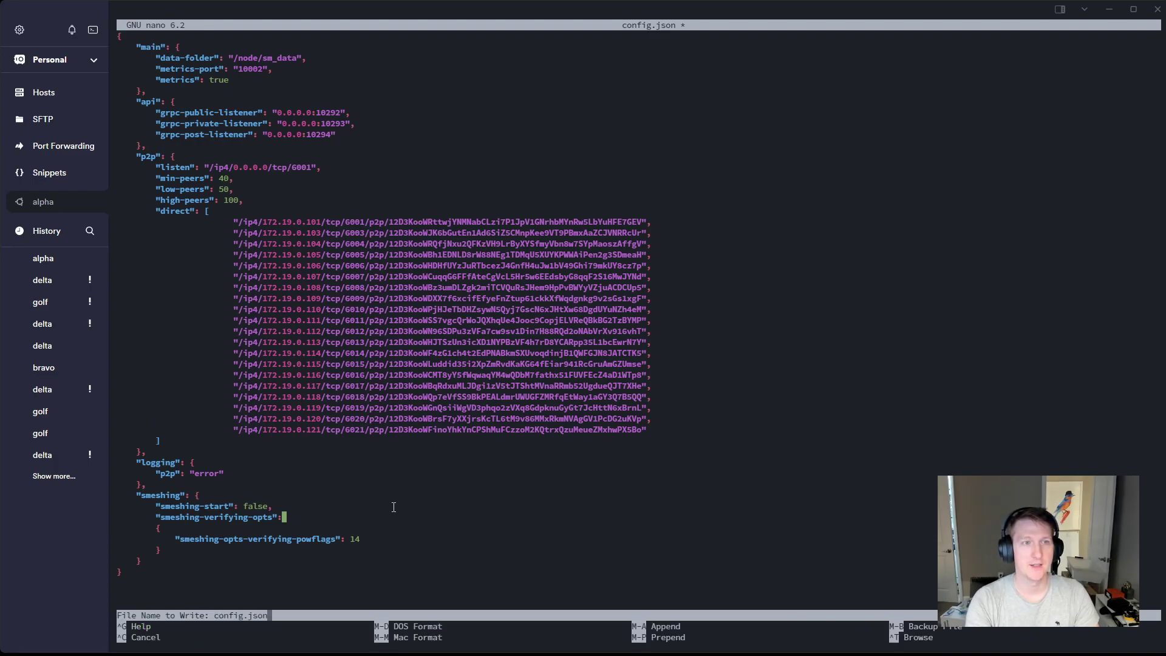
key(Return)
key(ctrl+x)
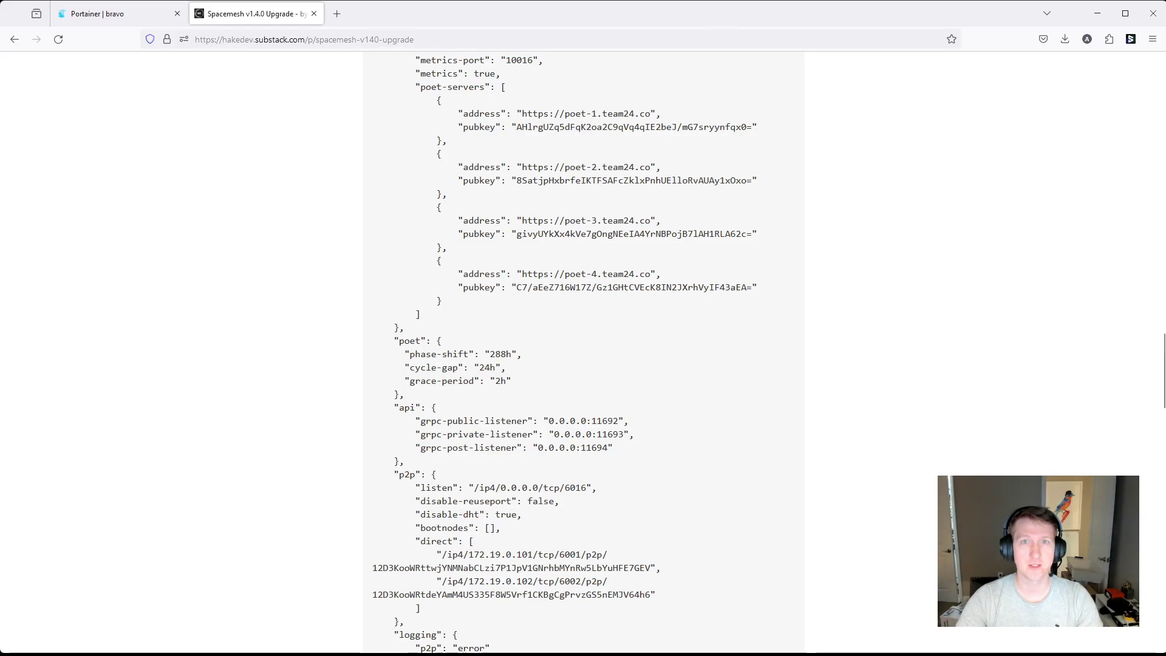
Review the v1.4.0 upgrade article's Team24 poet-servers config, sample node config and Post as a Service notes.
scroll(710, 387, up, 5)
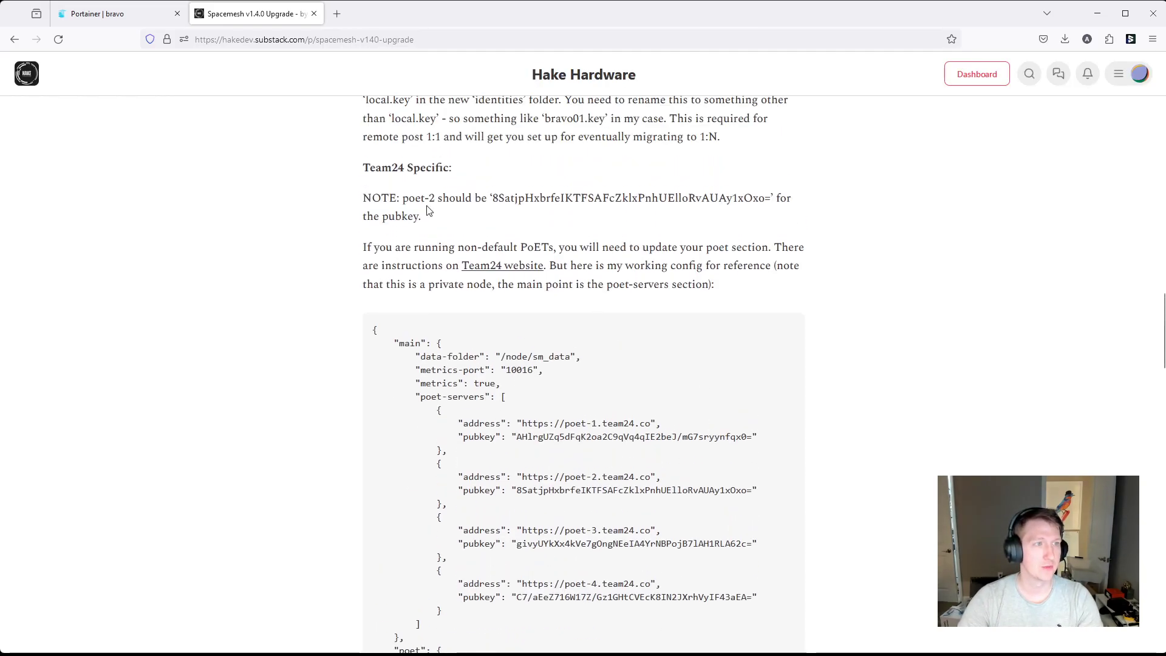
scroll(427, 209, down, 10)
scroll(437, 216, up, 17)
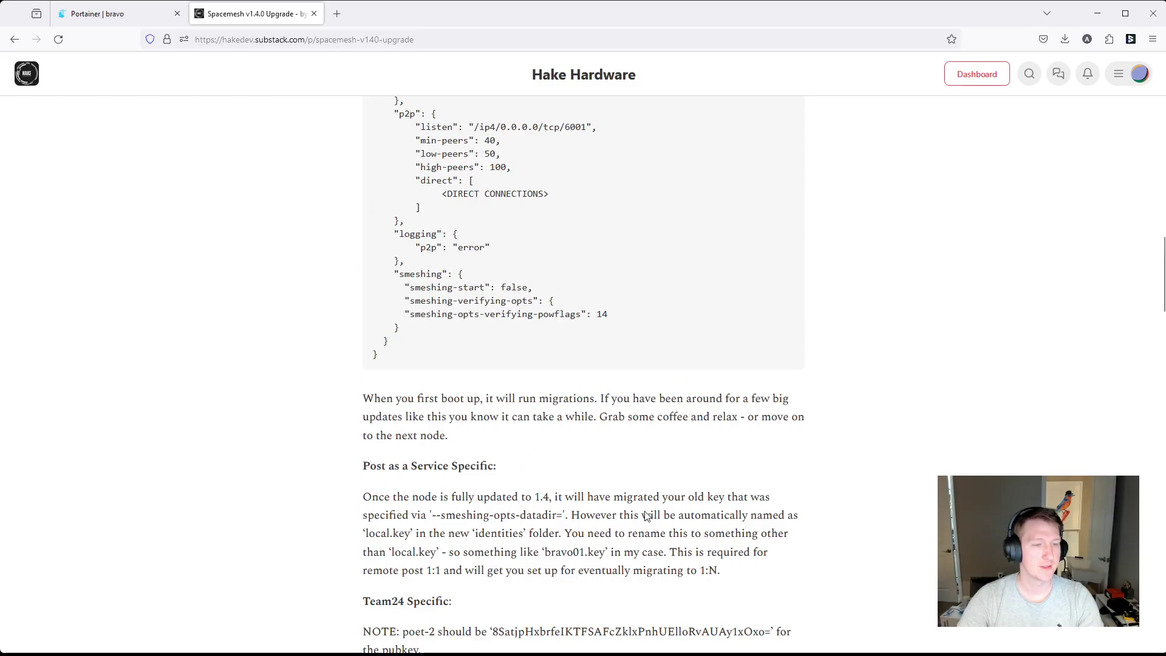
scroll(528, 437, up, 2)
scroll(468, 388, down, 2)
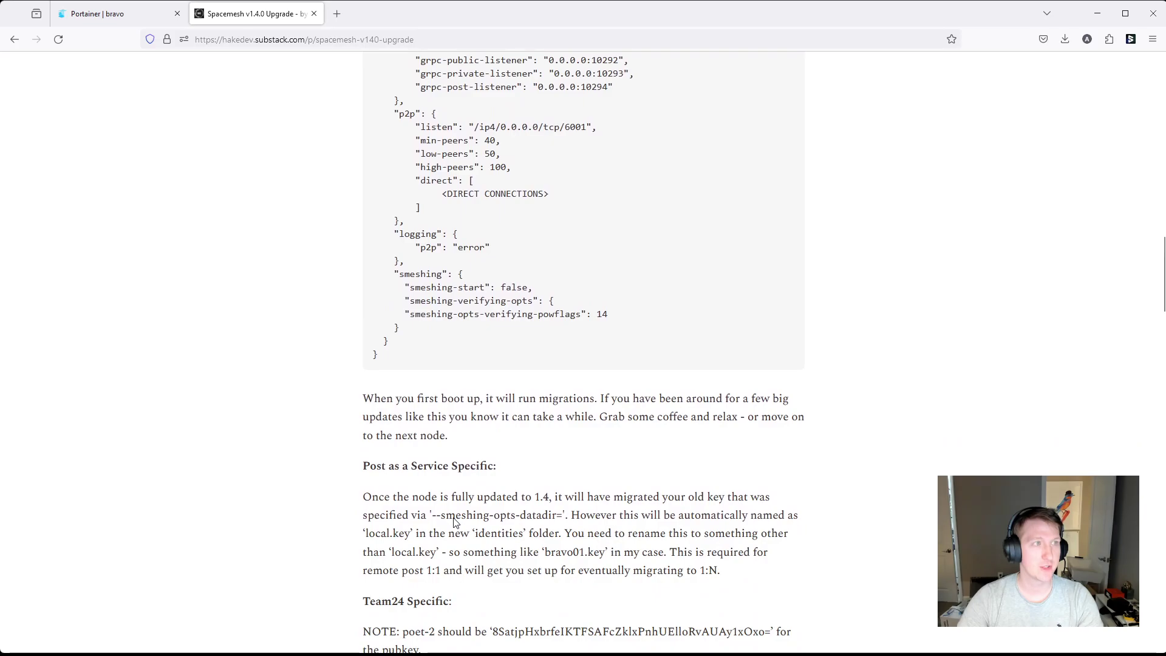
Switch to Portainer and open the alpha environment's bravo-spacemesh-stack compose file for editing.
click(127, 16)
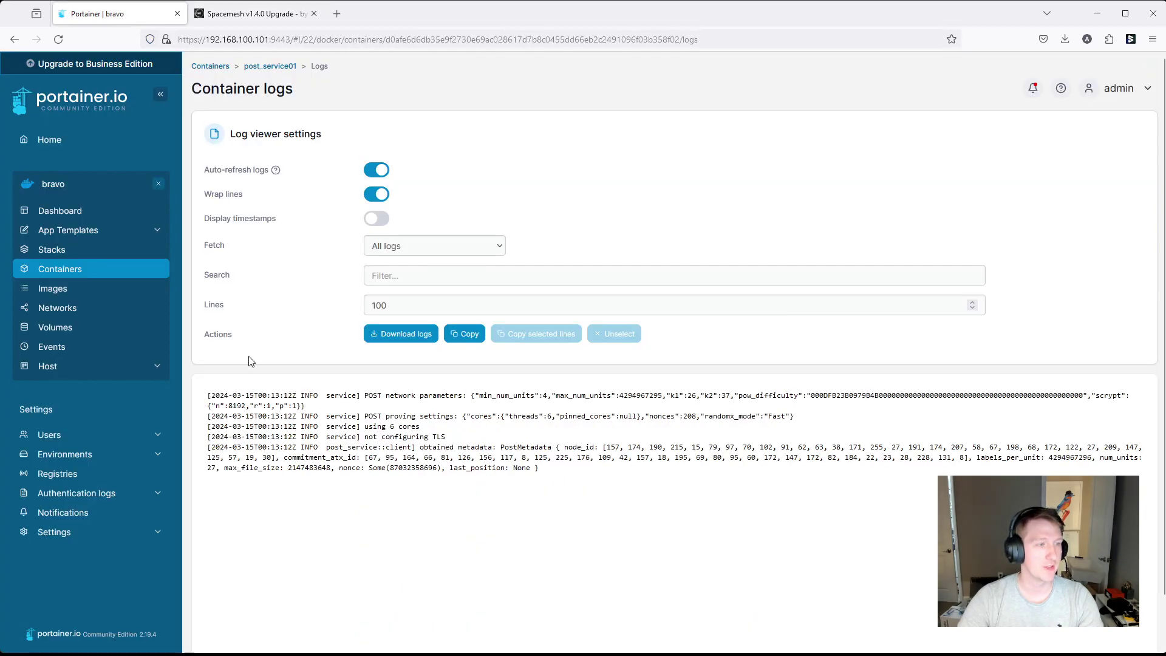
click(57, 142)
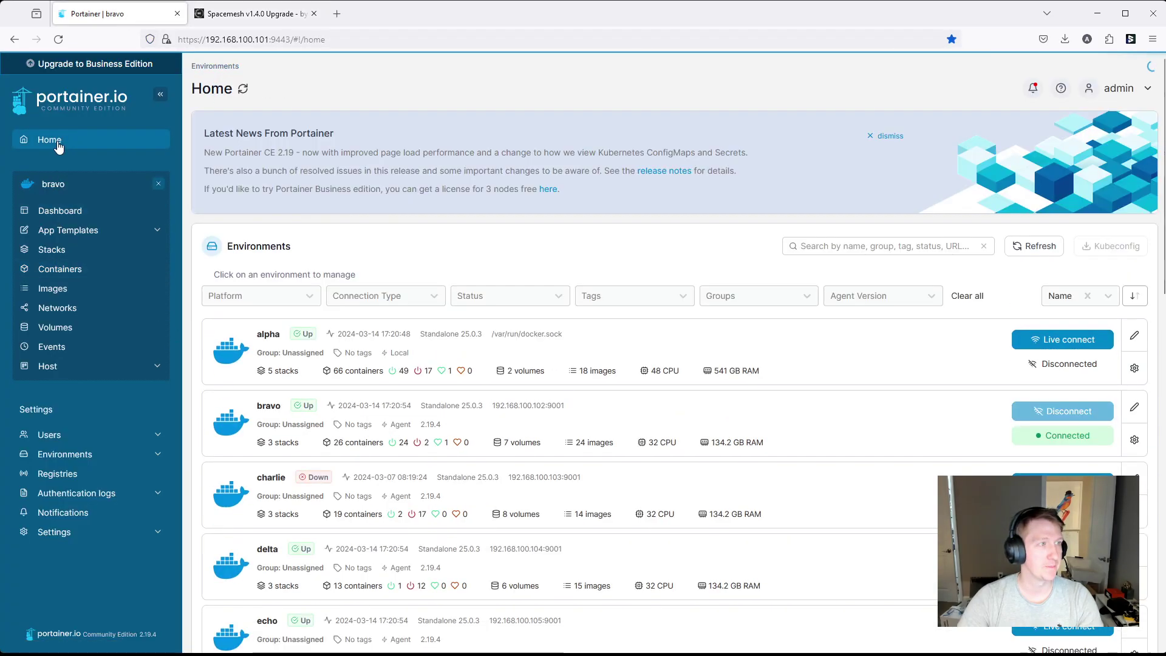
click(439, 350)
click(443, 341)
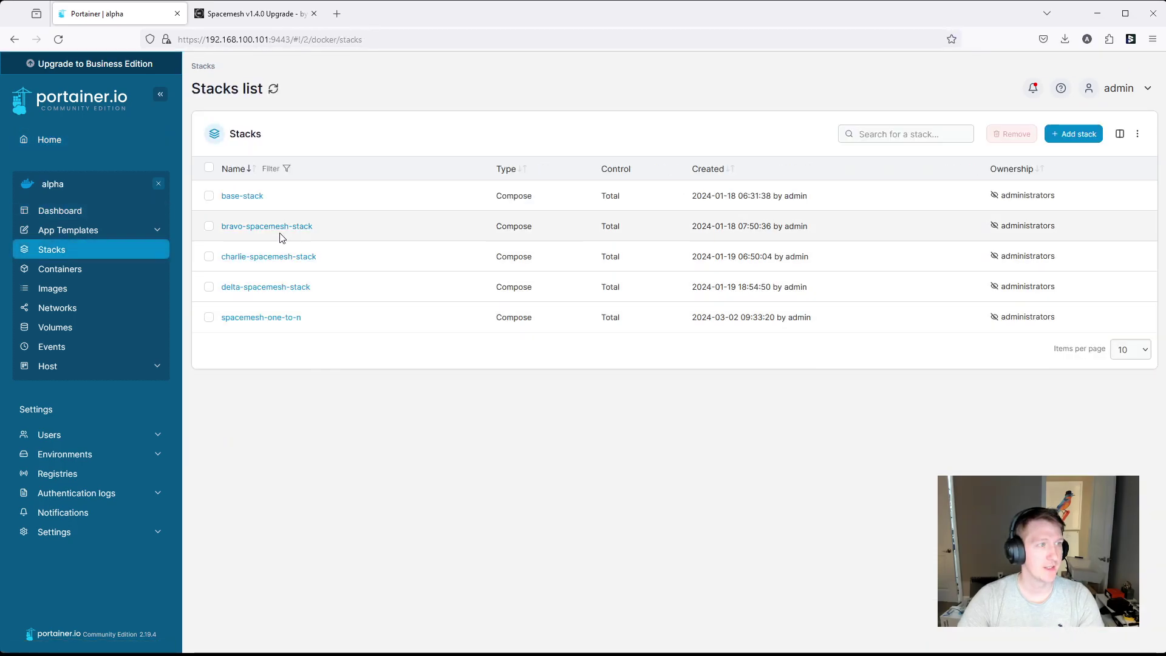
click(267, 224)
scroll(425, 303, down, 3)
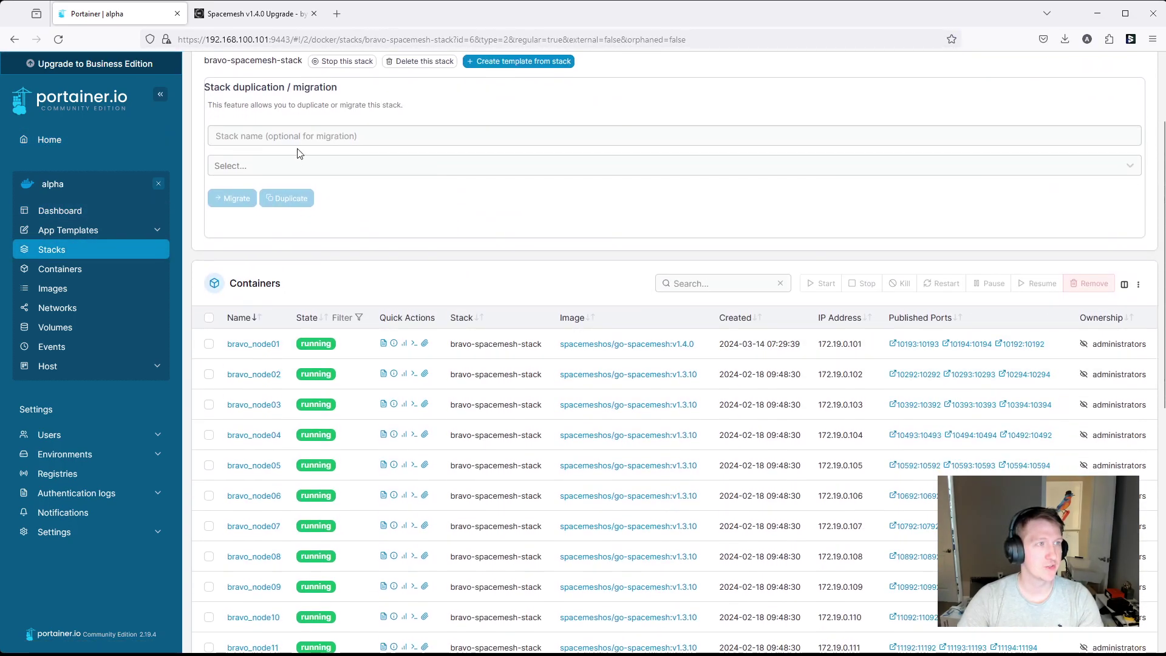
scroll(309, 155, up, 3)
click(287, 137)
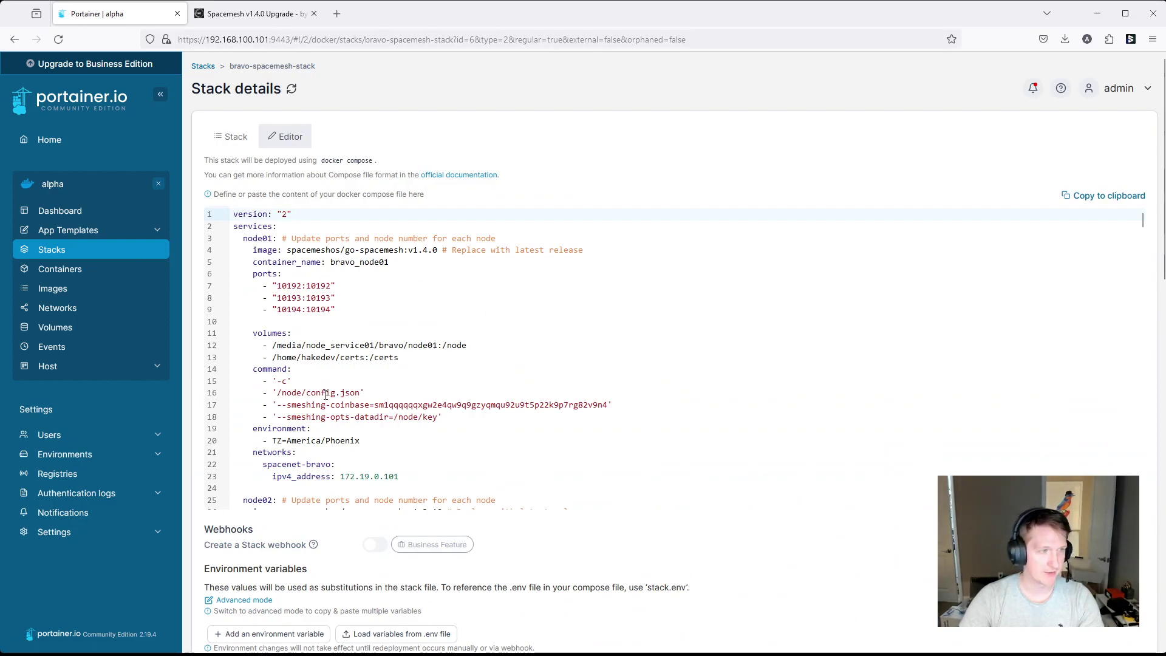
Delete the /home/hakedev/certs:/certs volume line from the node01 service.
drag(409, 251, 438, 250)
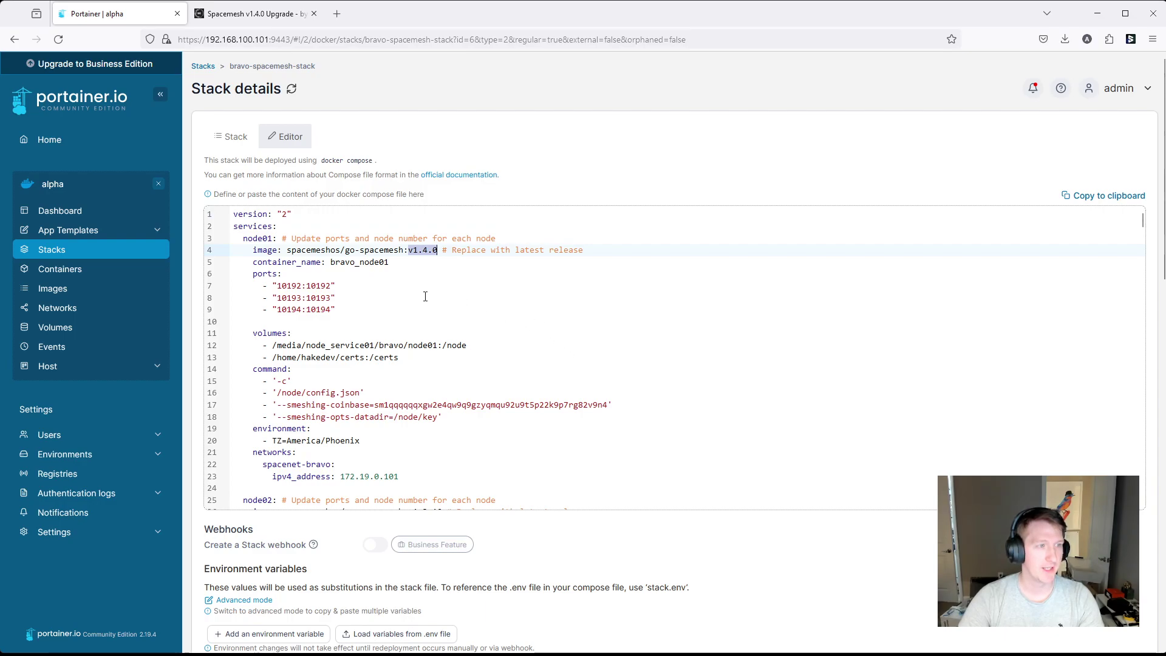
drag(405, 363, 215, 361)
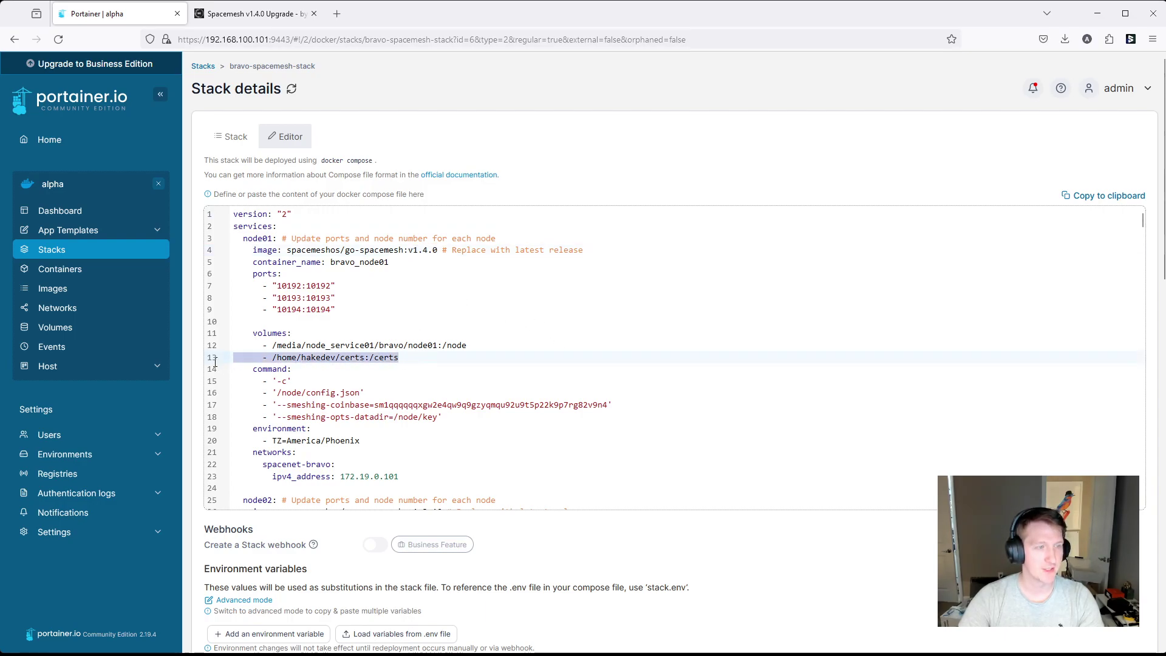
key(BackSpace)
key(BackSpace)
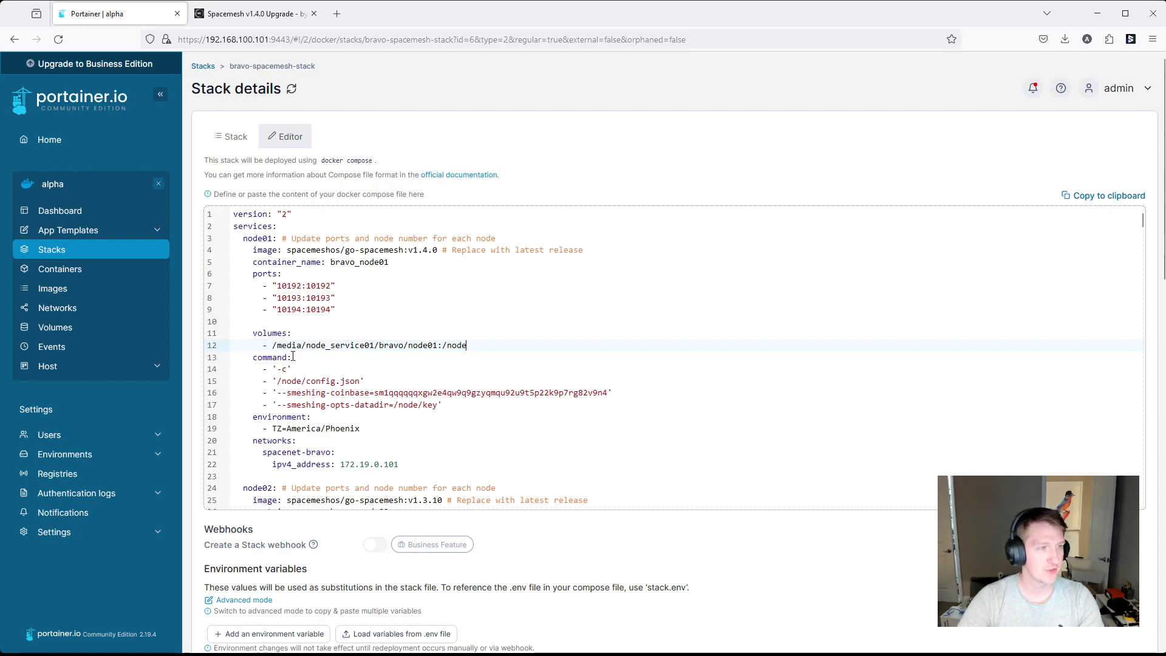
Examine the node02 service definition, especially its --smeshing-opts-datadir command option, and compare it with node01.
scroll(373, 356, down, 5)
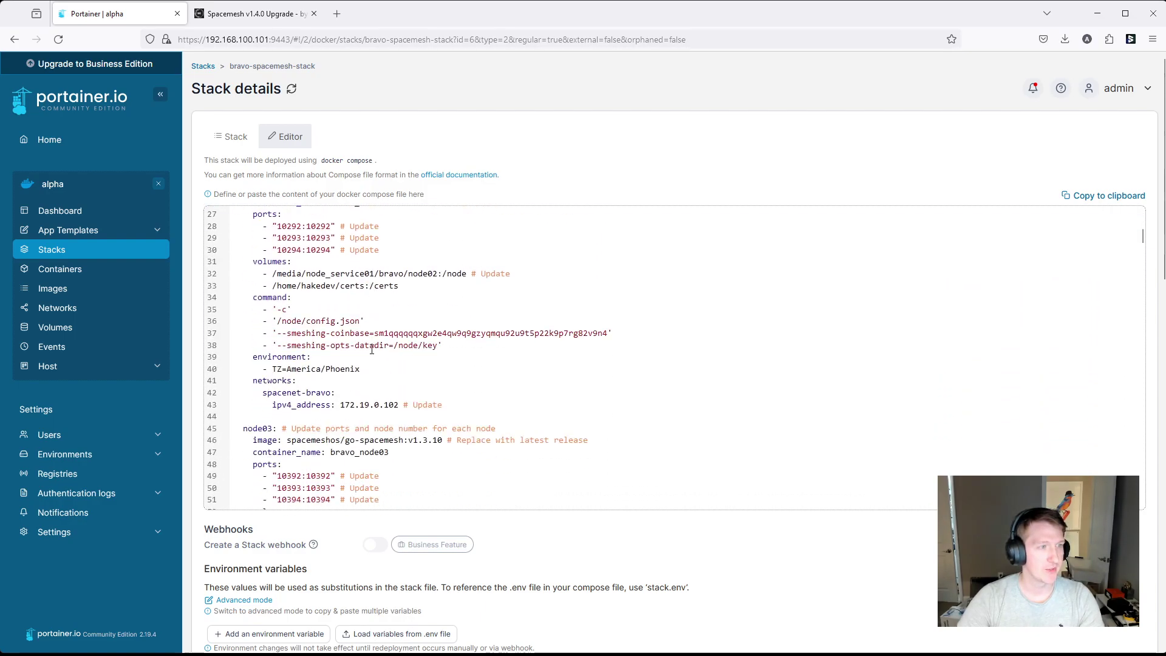
drag(234, 241, 312, 450)
click(431, 405)
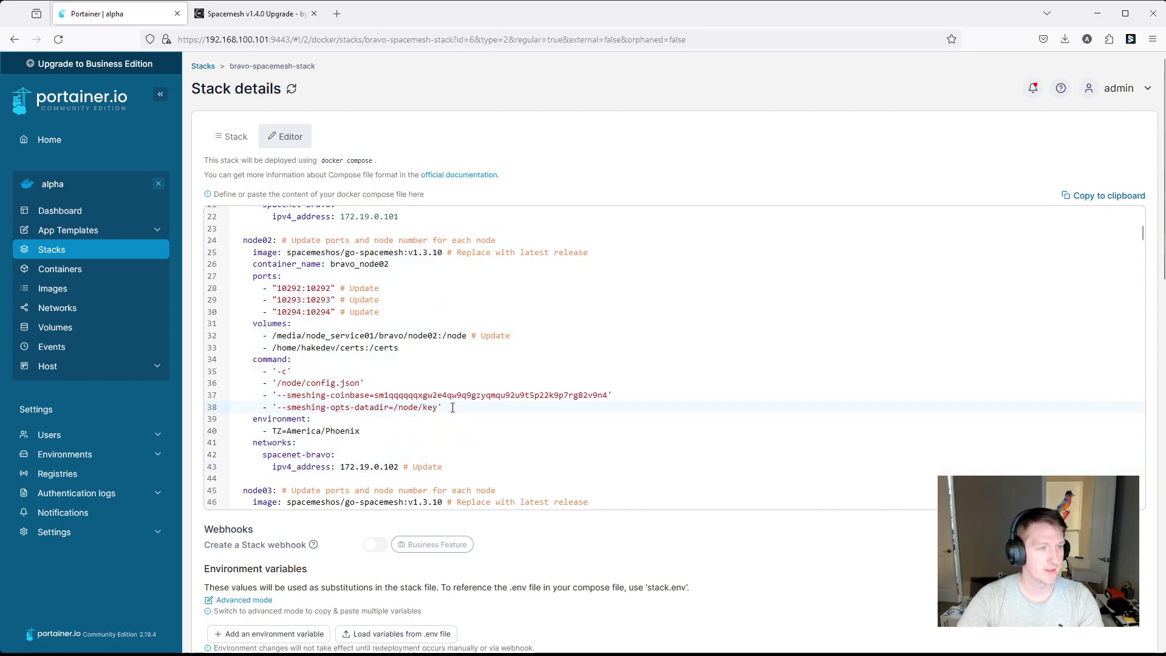
key(ctrl+shift+Left)
key(ctrl+shift+Left)
key(ctrl+shift+Left)
key(ctrl+shift+Left)
key(ctrl+shift+Left)
key(ctrl+shift+Left)
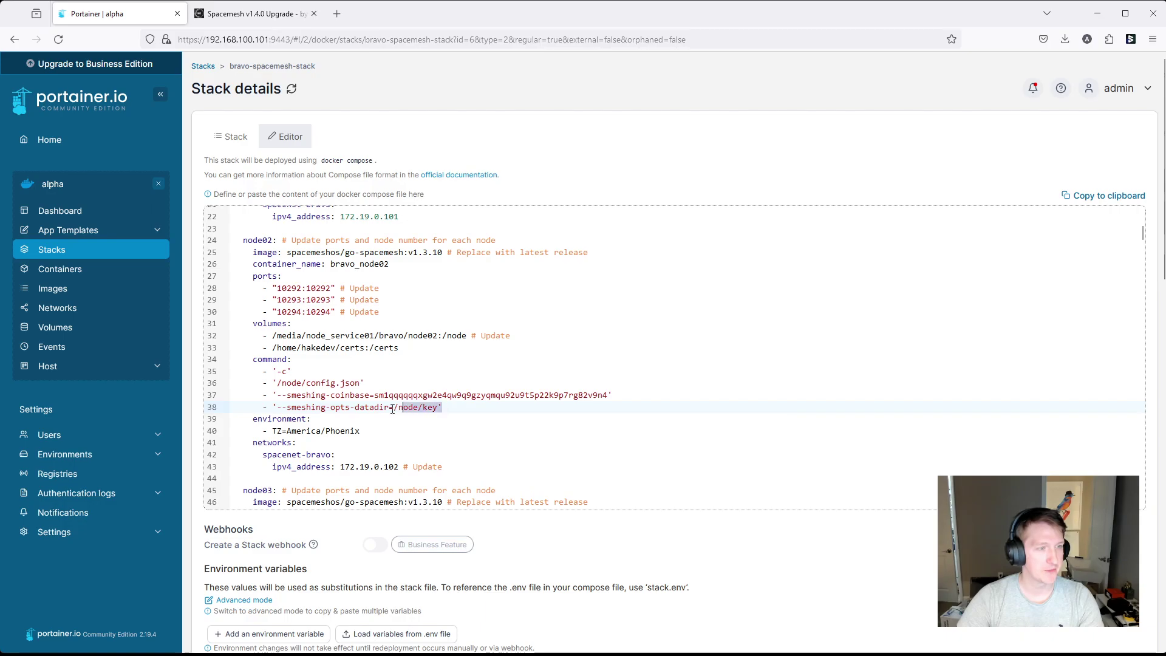
scroll(461, 403, up, 5)
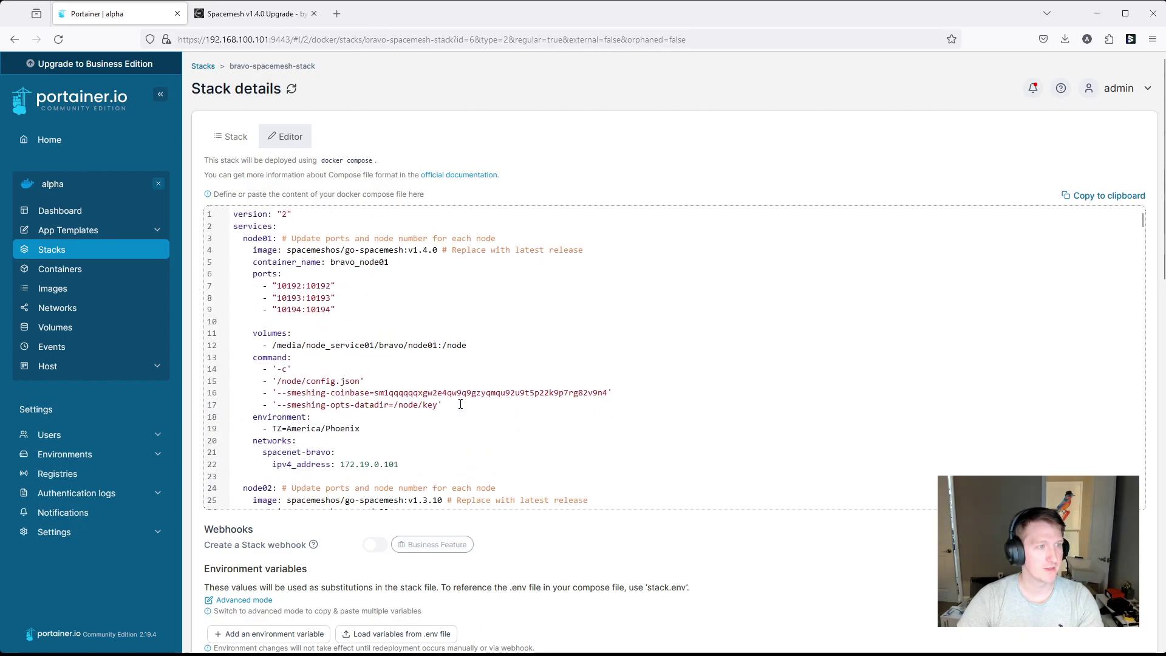
scroll(453, 412, down, 3)
double_click(396, 472)
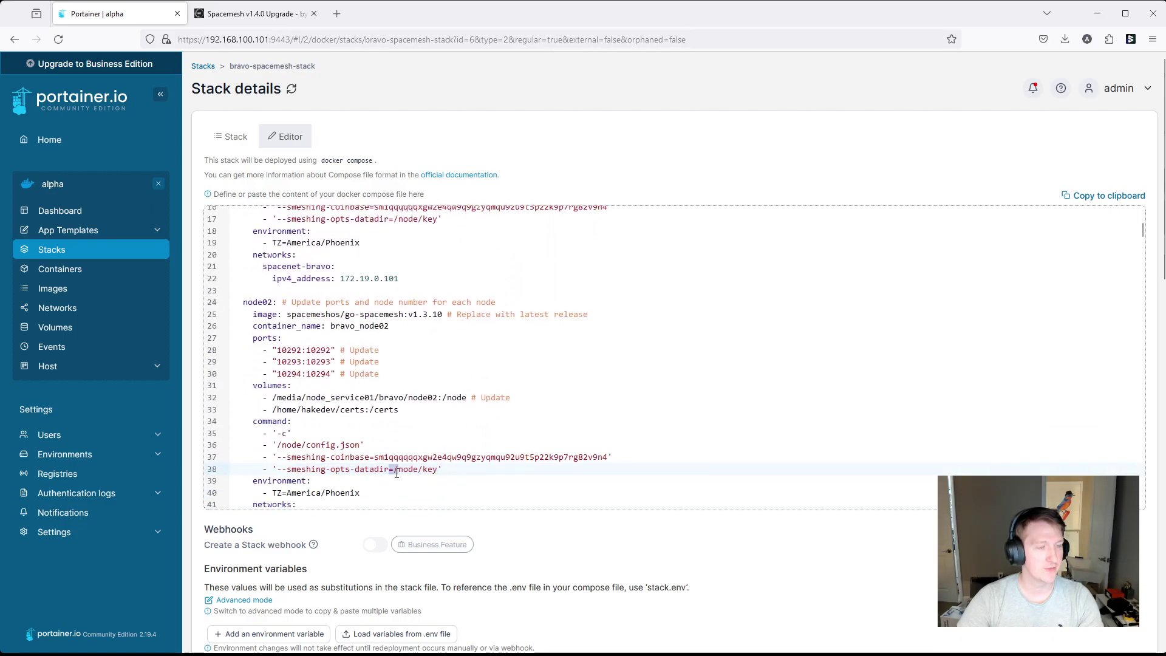
triple_click(354, 471)
scroll(487, 462, down, 1)
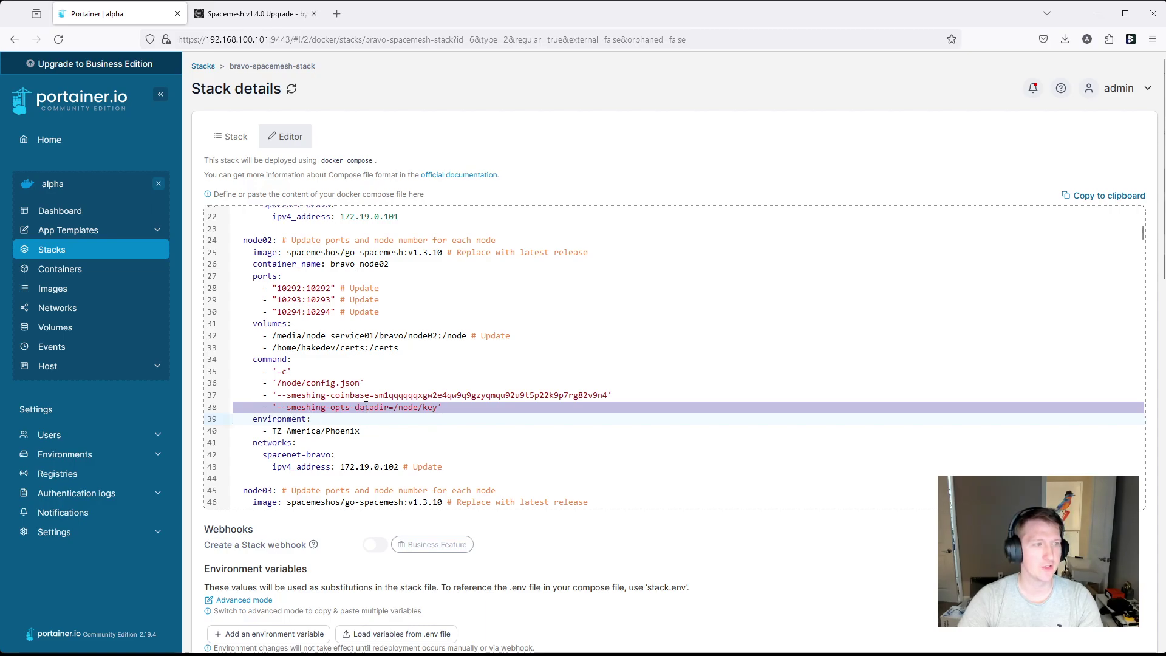
Delete the /home/hakedev/certs:/certs volume line from the node02 service.
triple_click(366, 349)
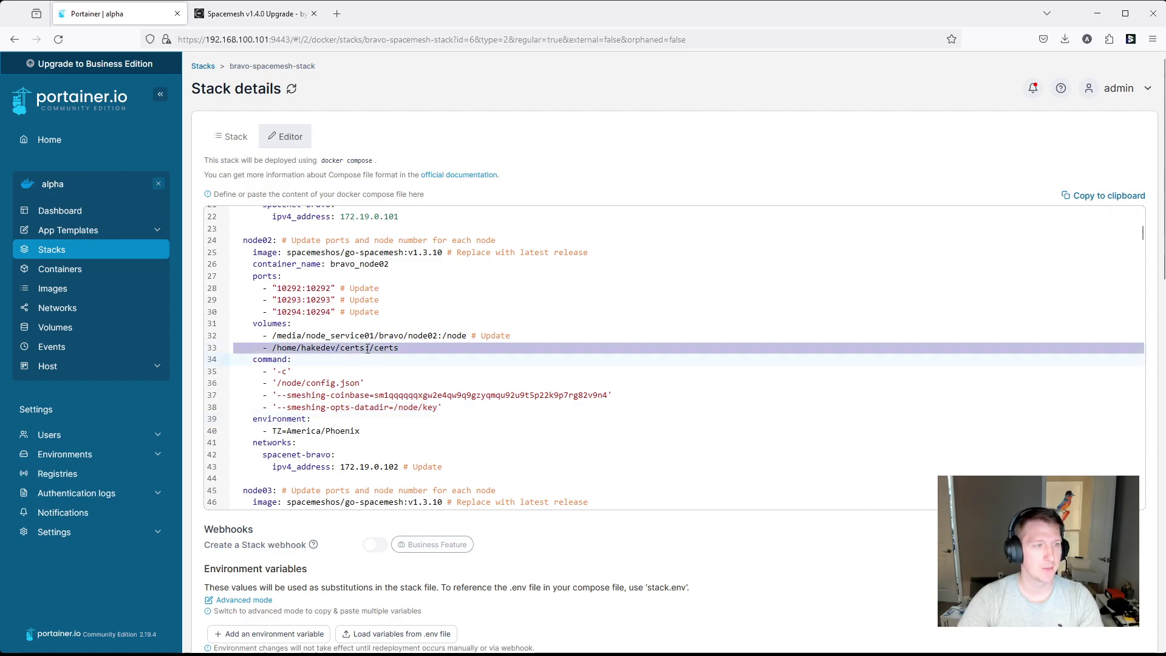
drag(408, 348, 231, 346)
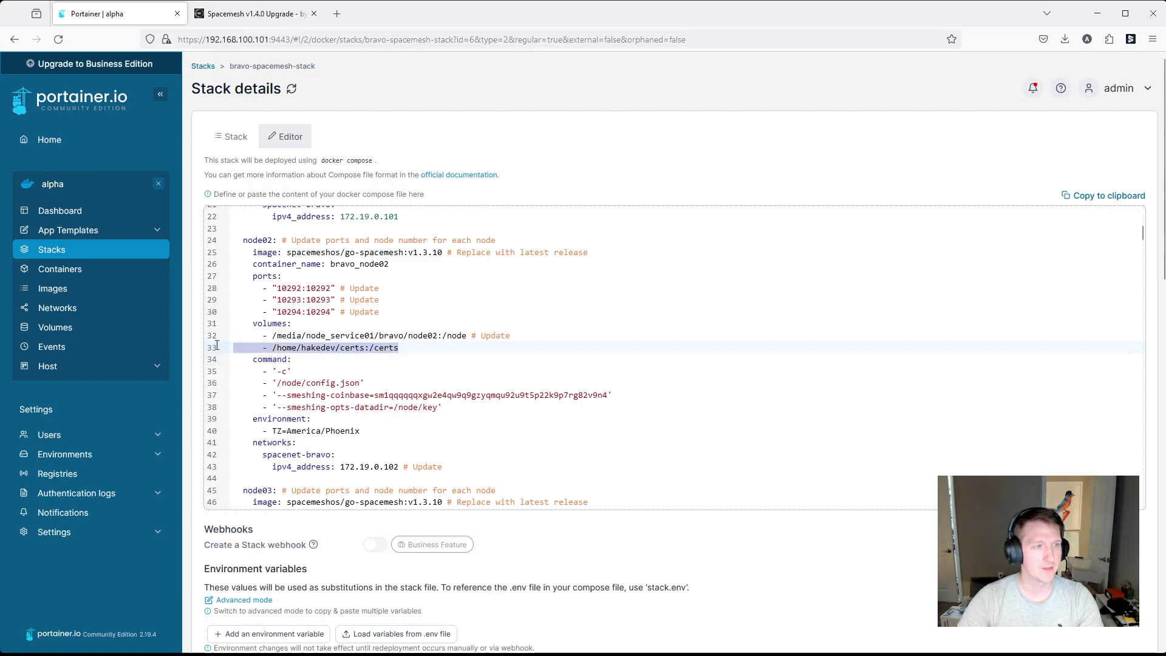
key(BackSpace)
key(BackSpace)
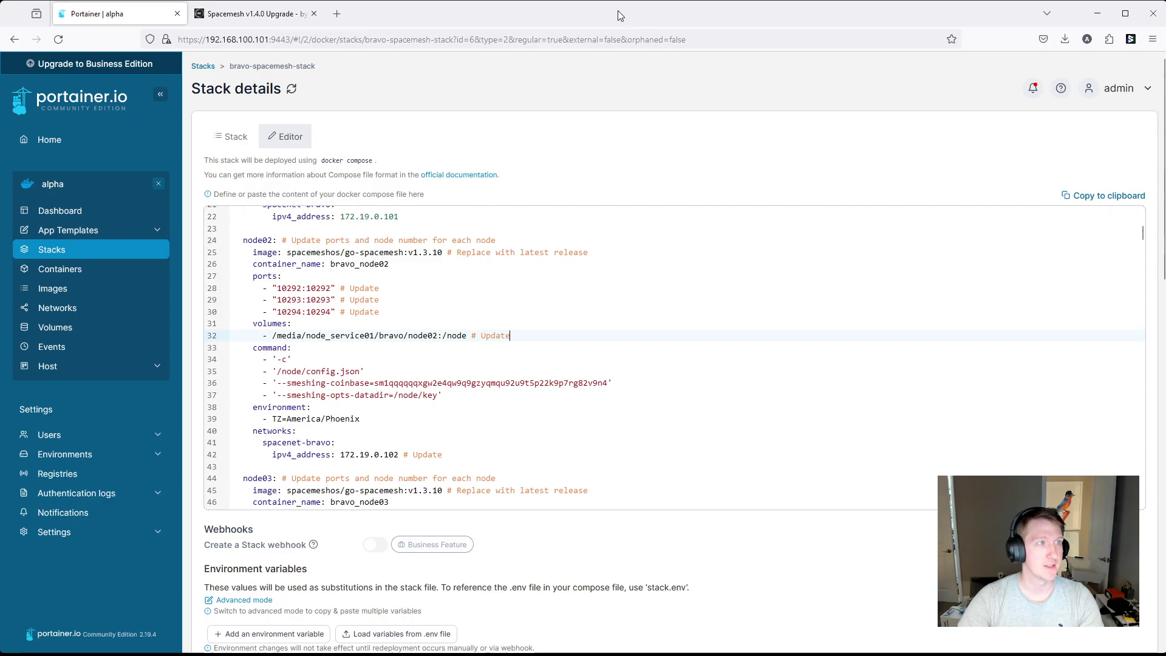
Check the upgrade article's notes on first-boot migrations and renaming local.key for Post as a Service.
click(254, 18)
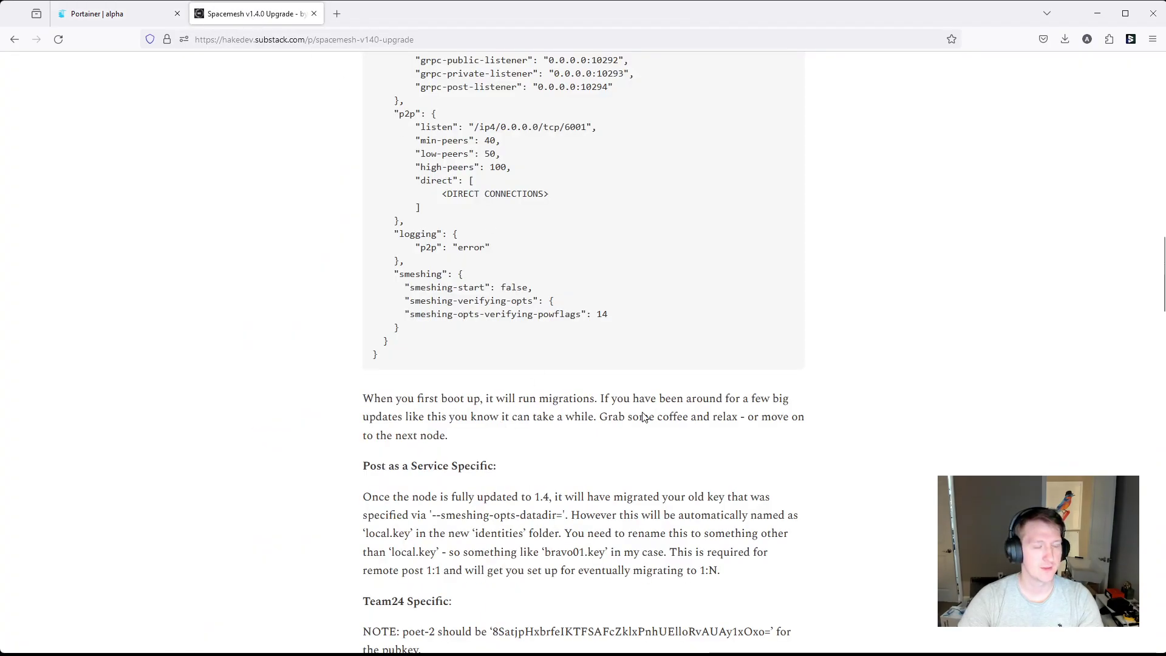
scroll(645, 417, up, 1)
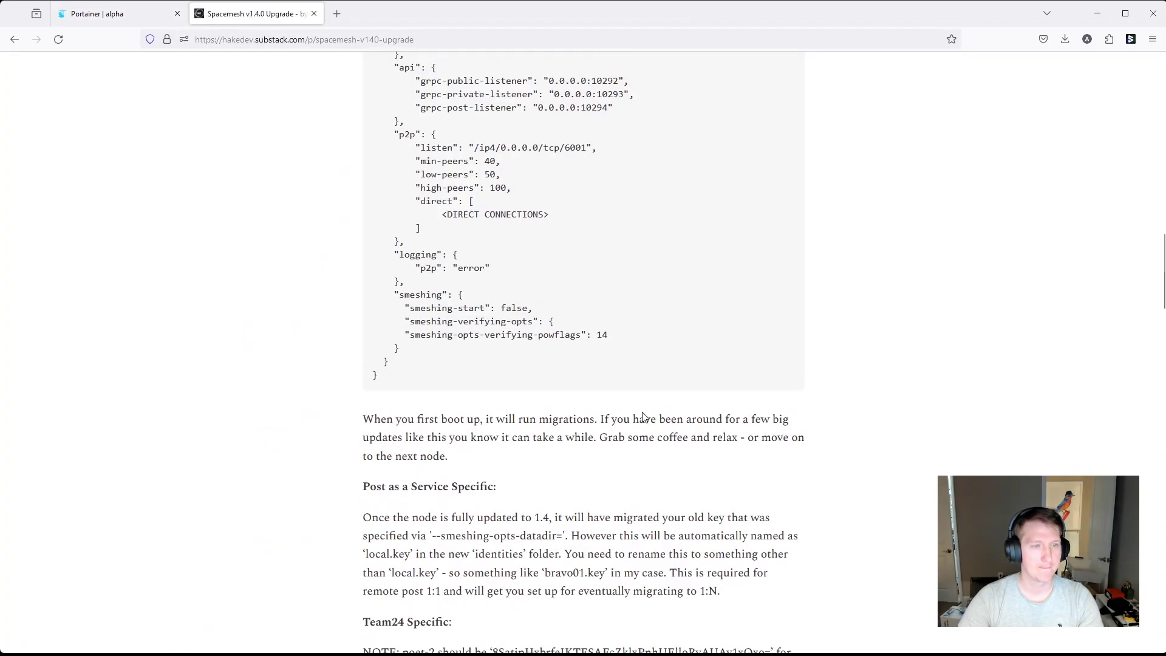
scroll(645, 418, down, 3)
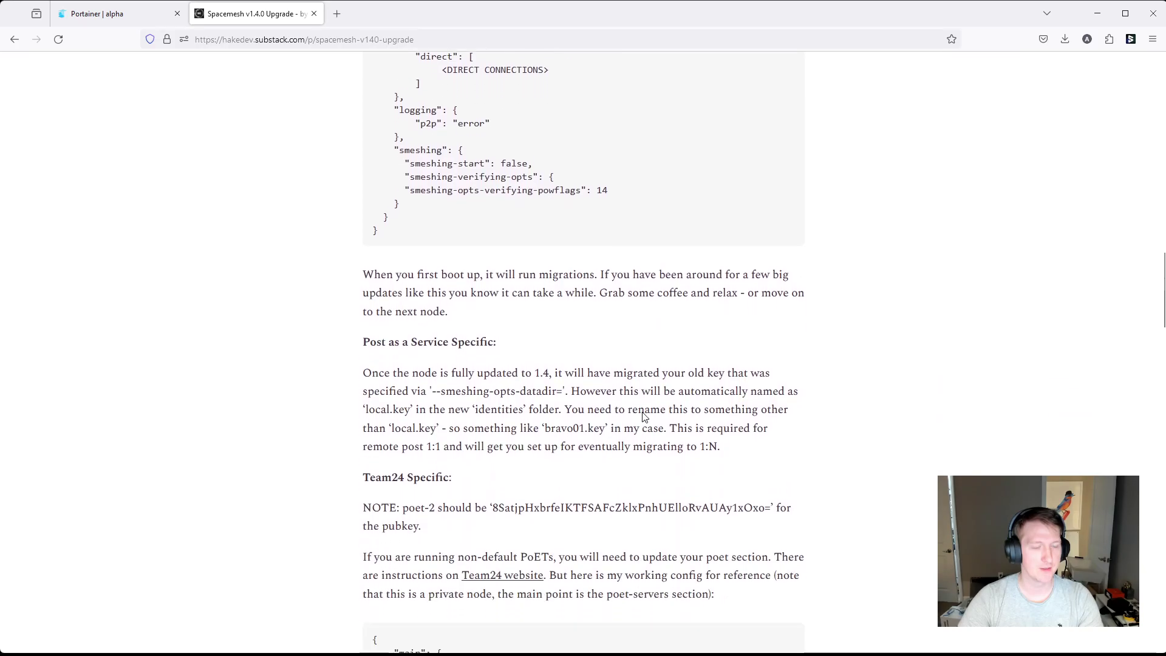
Return to the Portainer stack file and set the node02 go-spacemesh image version to v1.4.0.
click(97, 13)
scroll(479, 346, up, 3)
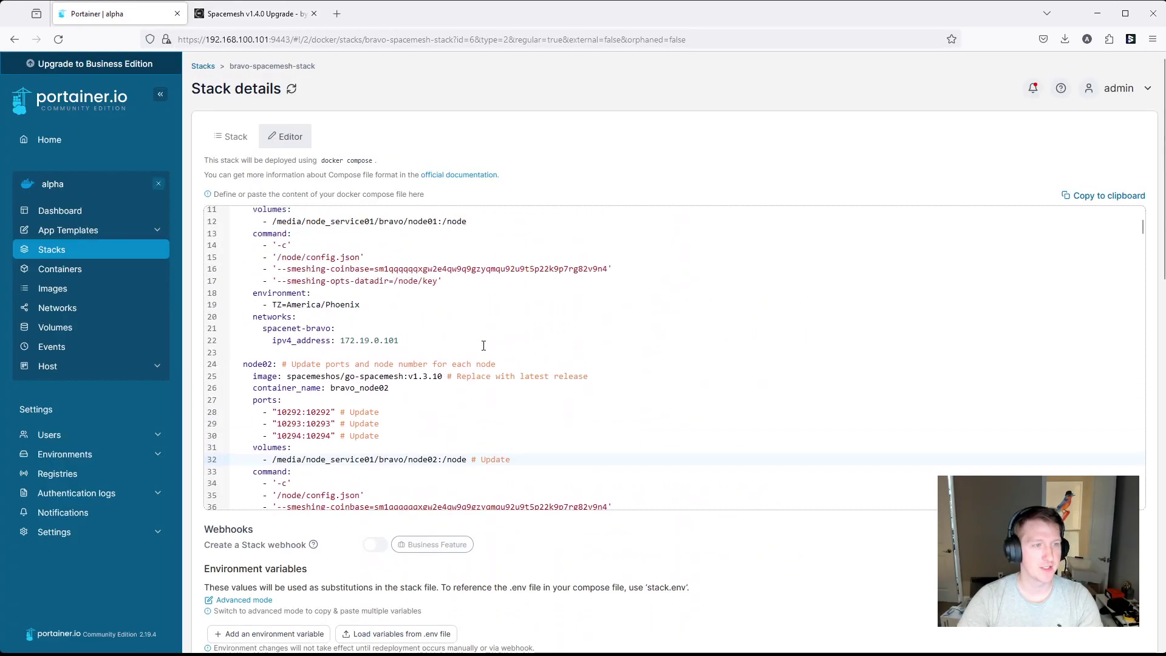
scroll(483, 331, up, 2)
scroll(370, 307, down, 3)
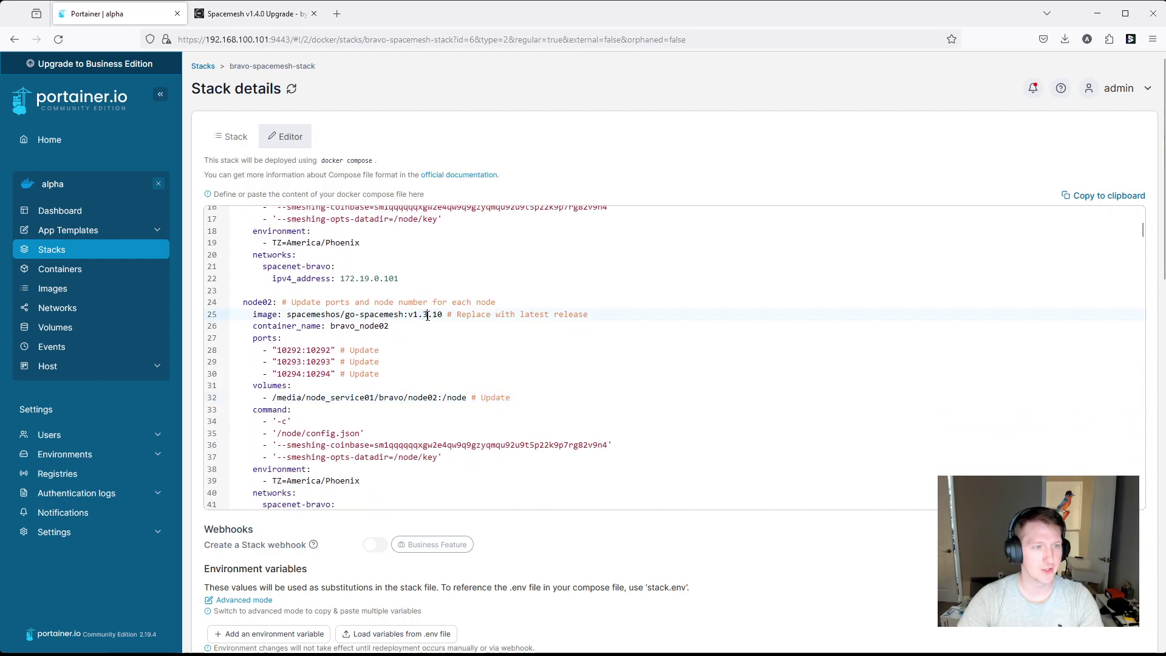
key(BackSpace)
text(4)
key(Right)
key(Delete)
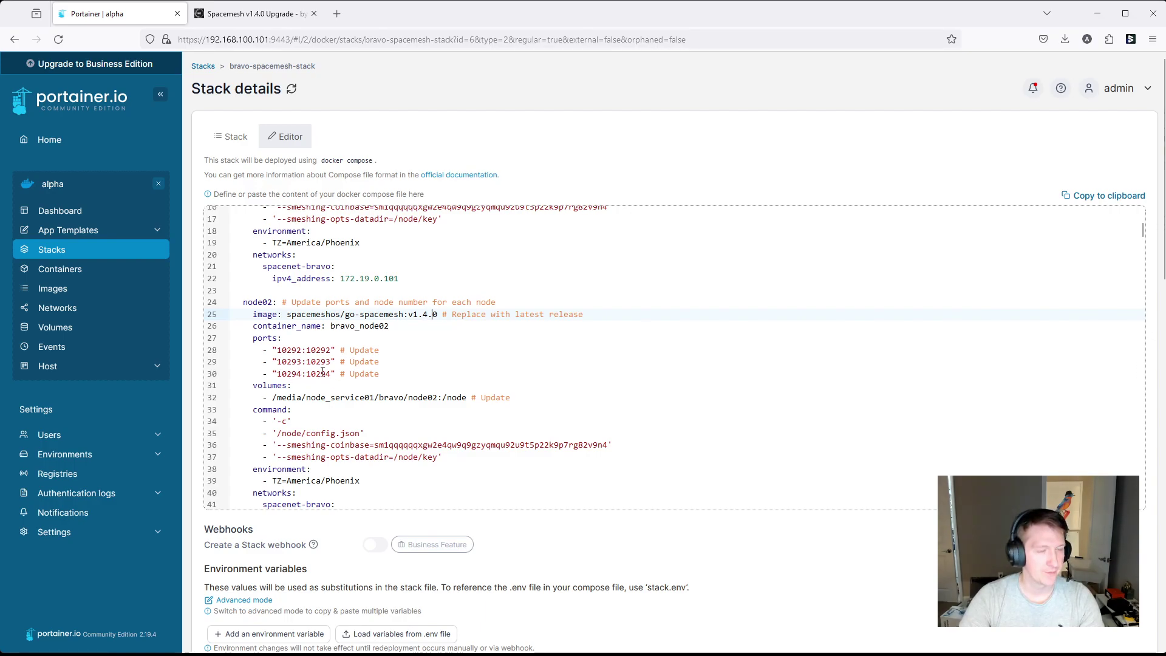
Update bravo-spacemesh-stack with the edited compose file, leaving image re-pull and redeploy off.
scroll(322, 371, down, 2)
scroll(402, 450, up, 7)
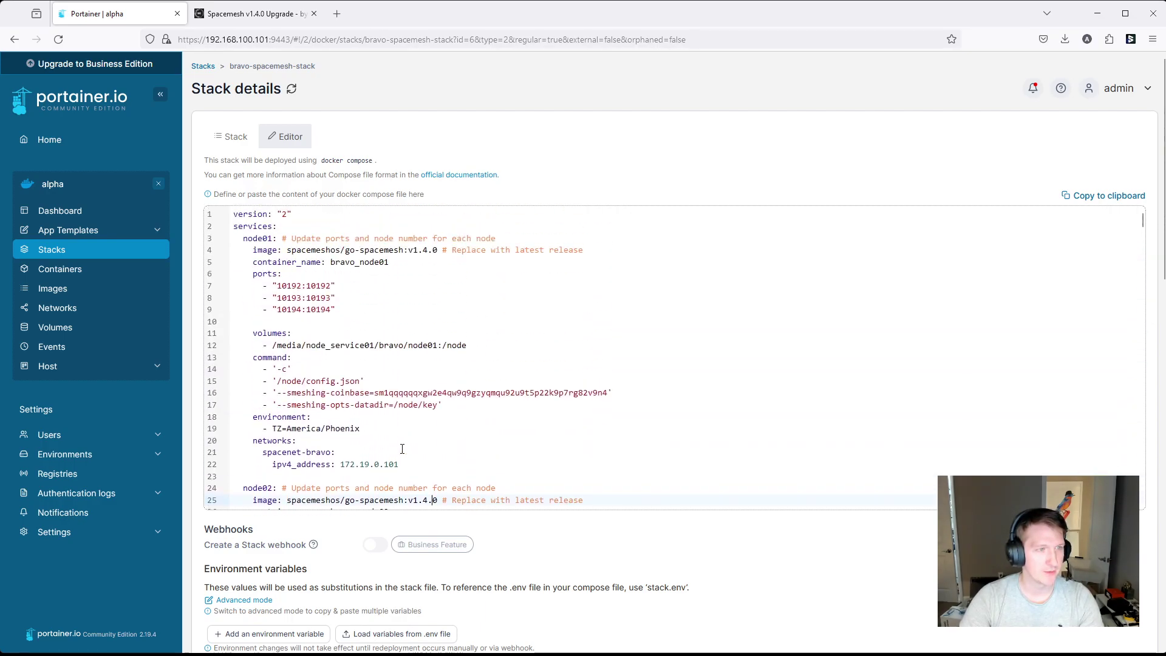
scroll(371, 340, down, 7)
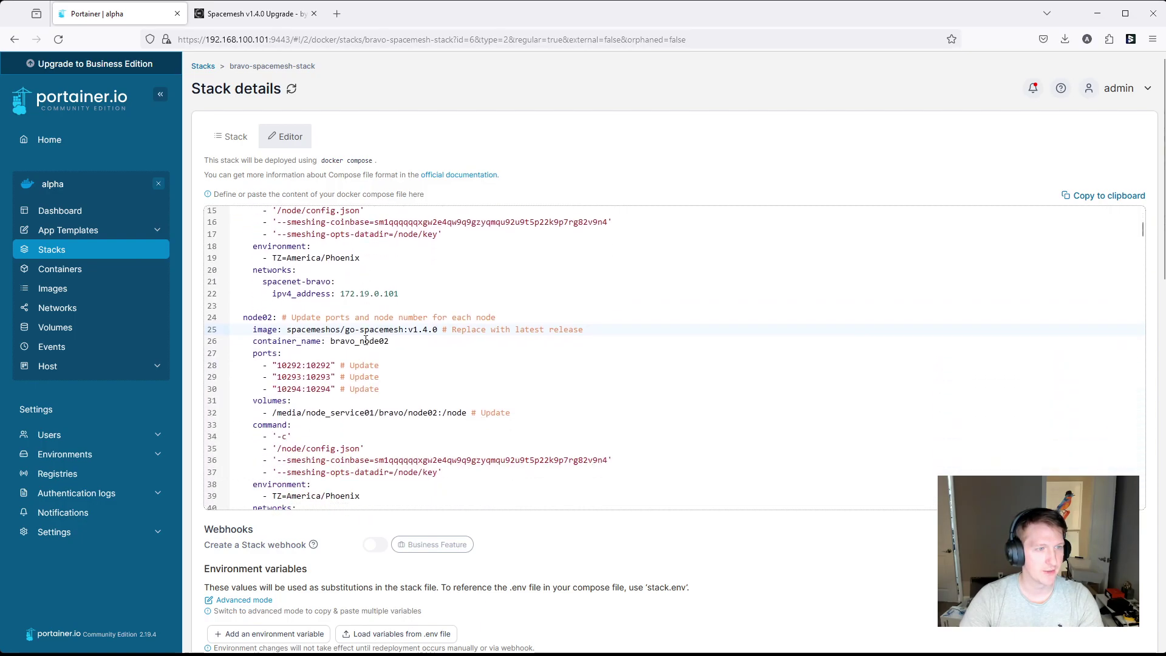
scroll(392, 343, down, 2)
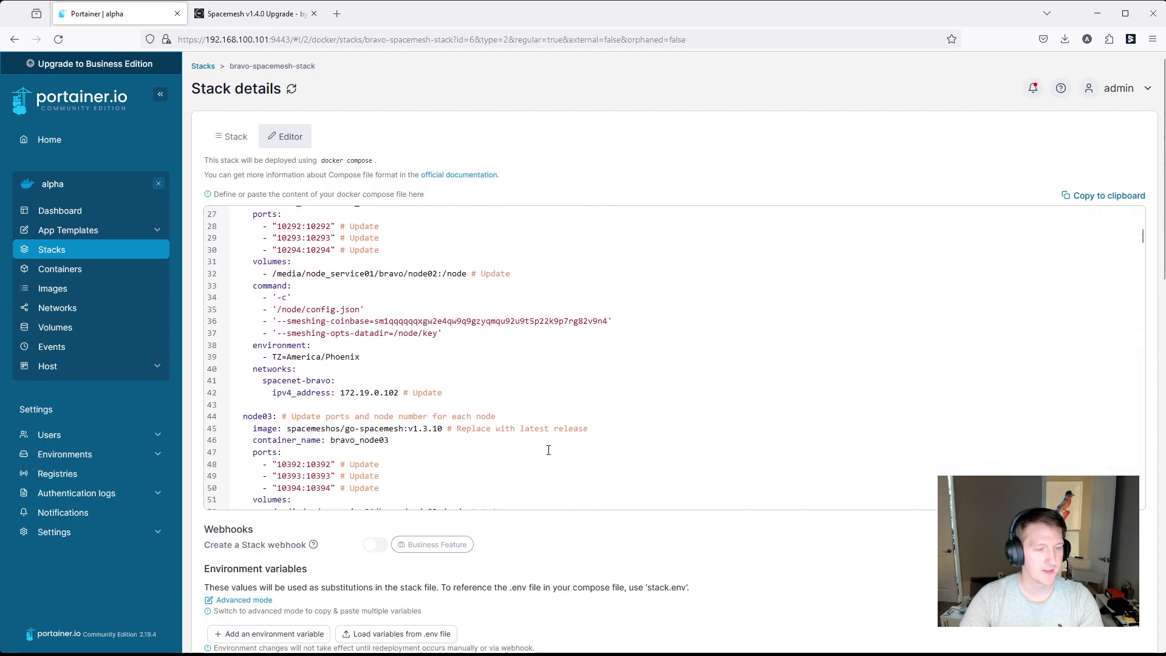
scroll(548, 449, down, 5)
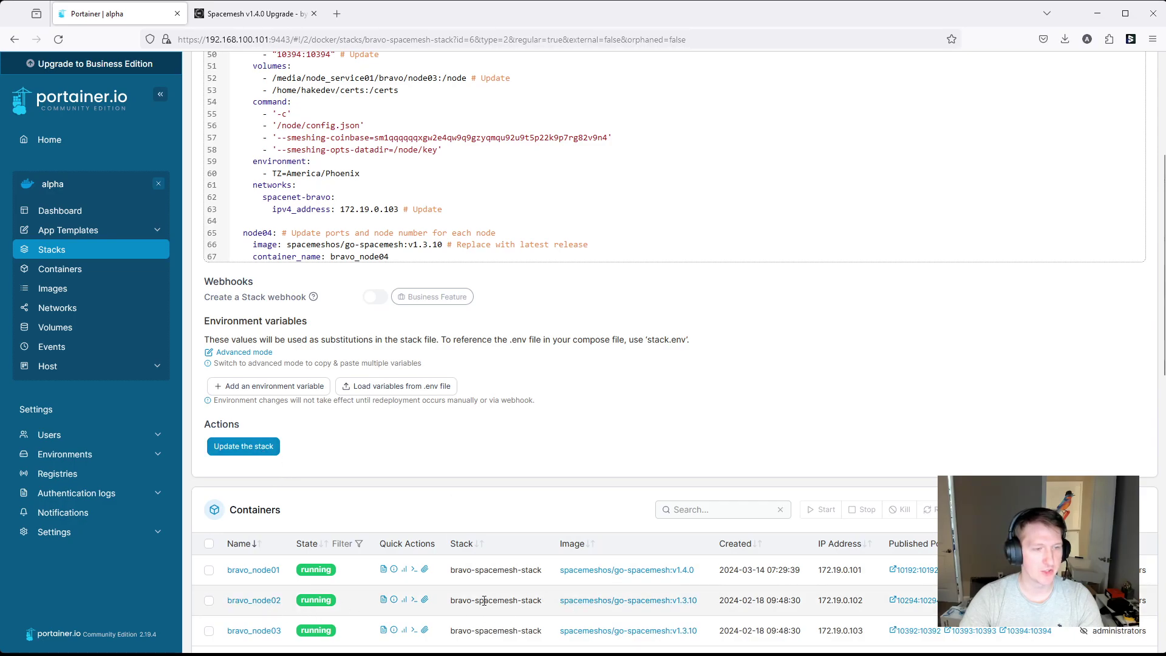
click(252, 447)
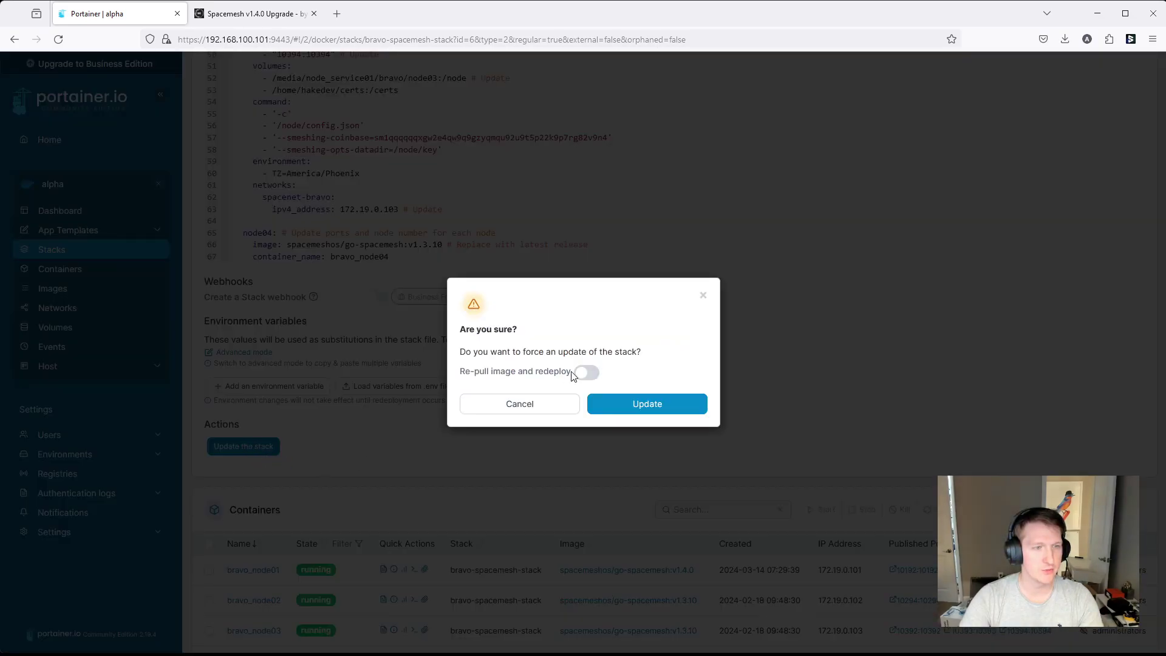
click(627, 404)
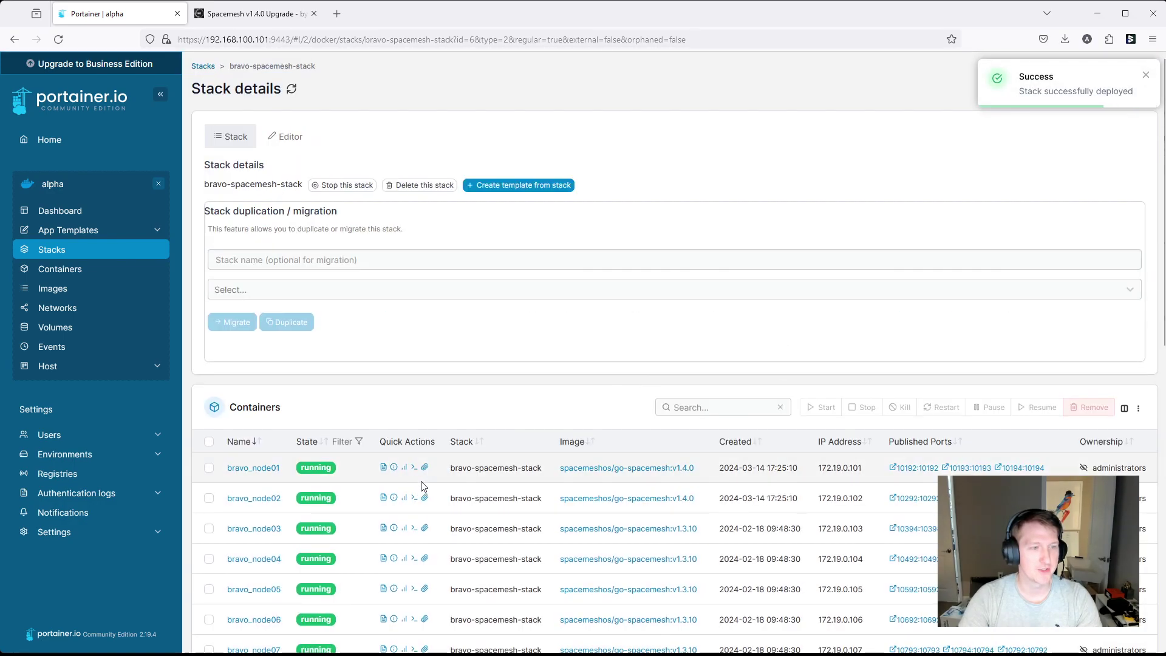
Open the bravo_node02 container logs and mark the line about the migrated legacy identity file.
click(383, 498)
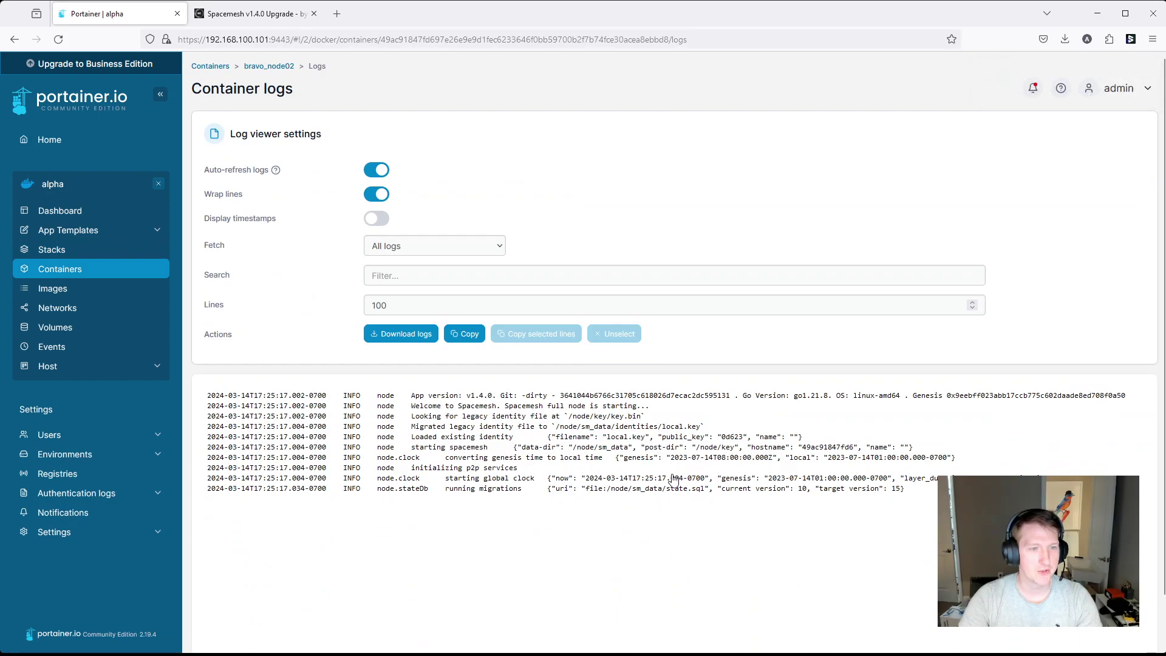
click(471, 427)
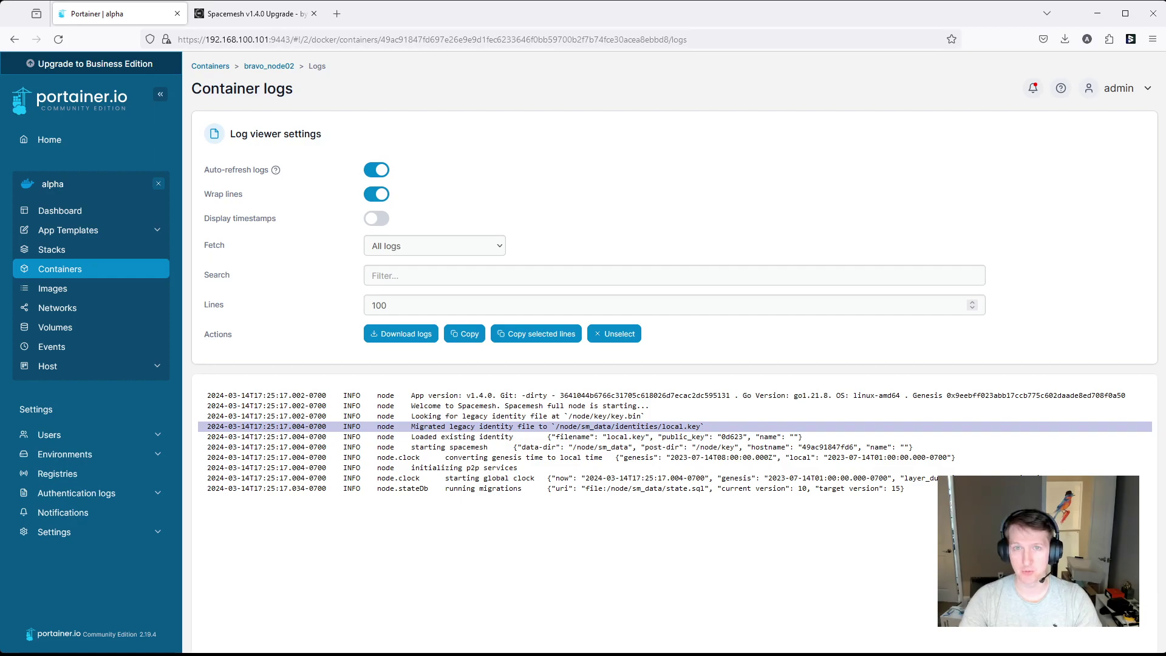
Switch to the alpha terminal, view node17's config.json in nano and close it unchanged.
key(alt+Tab)
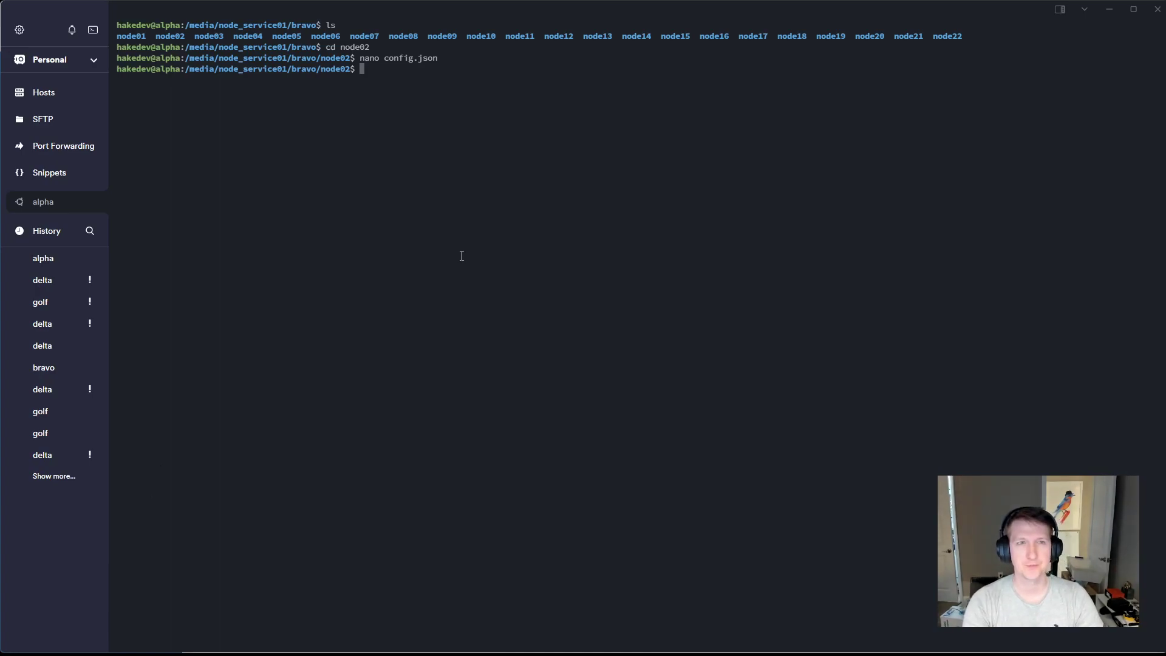
text(cd ..)
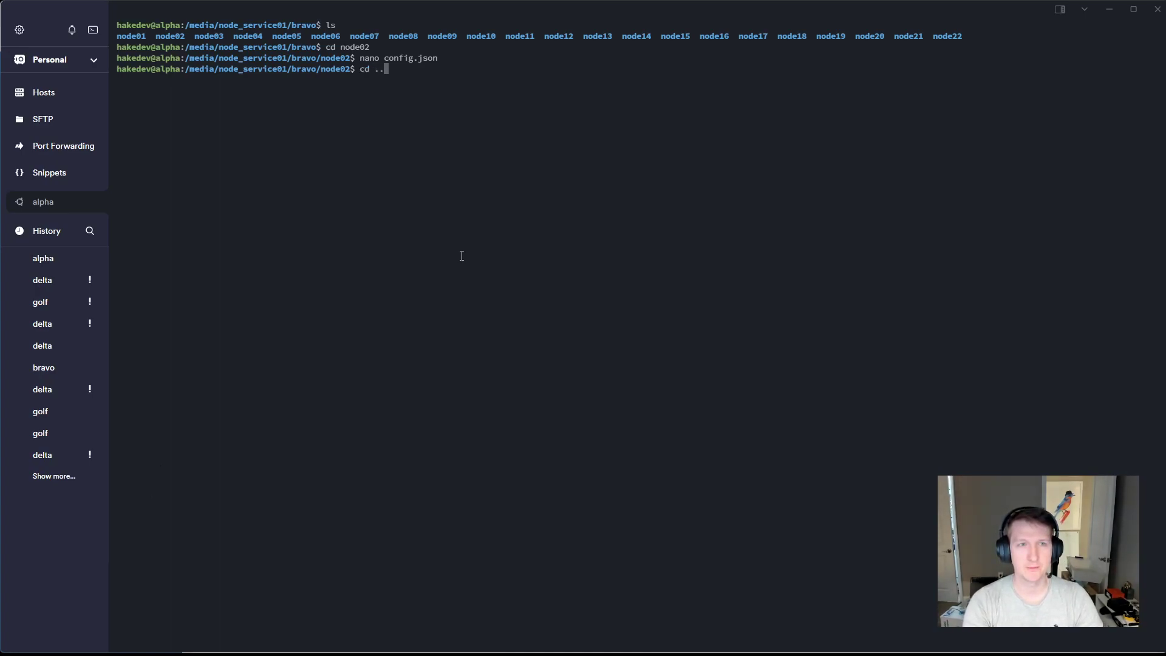
key(Return)
text(cd node17)
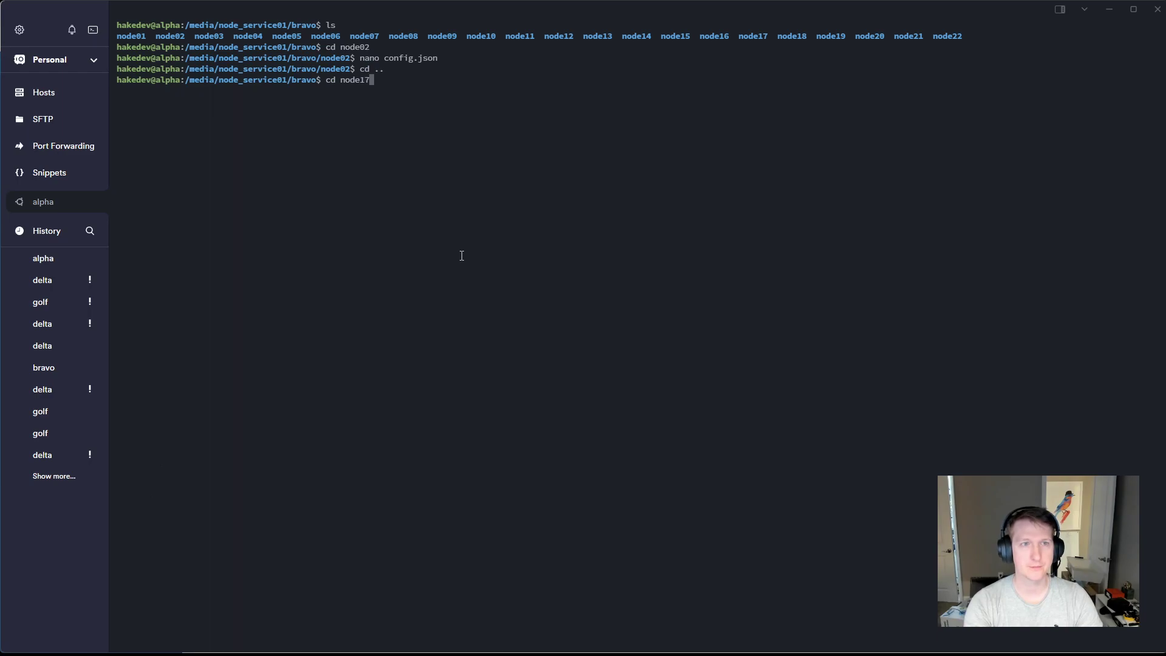
key(Return)
text(nano config.json)
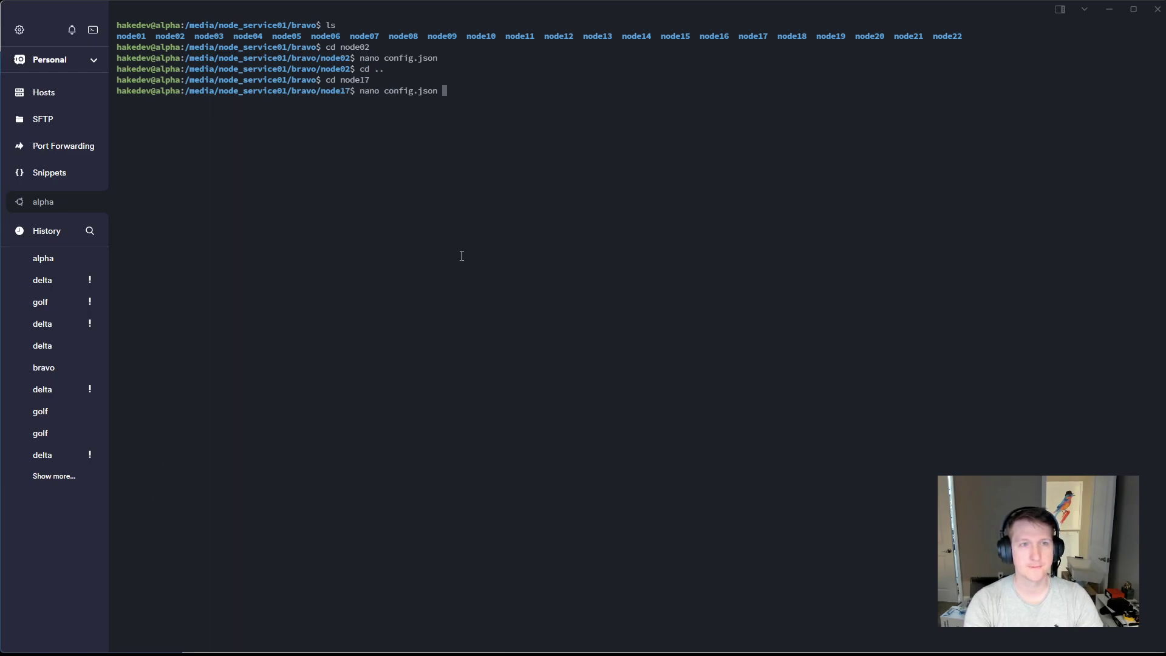
key(Return)
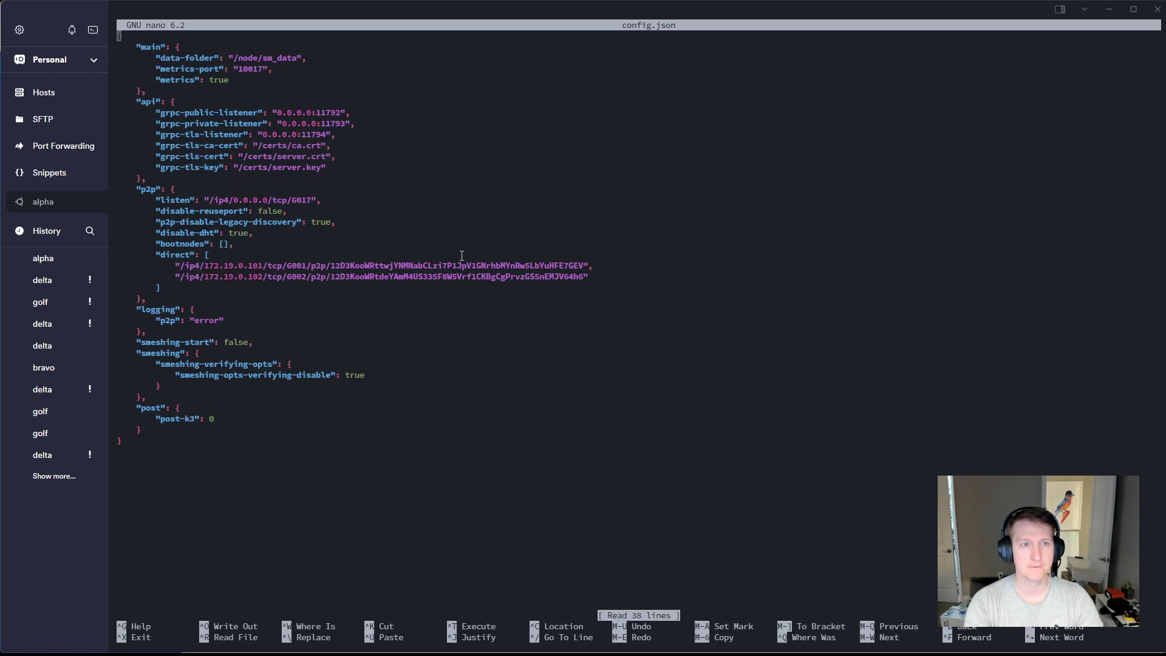
key(ctrl+x)
Return to the bravo folder and open node18/config.json in nano.
key(Up)
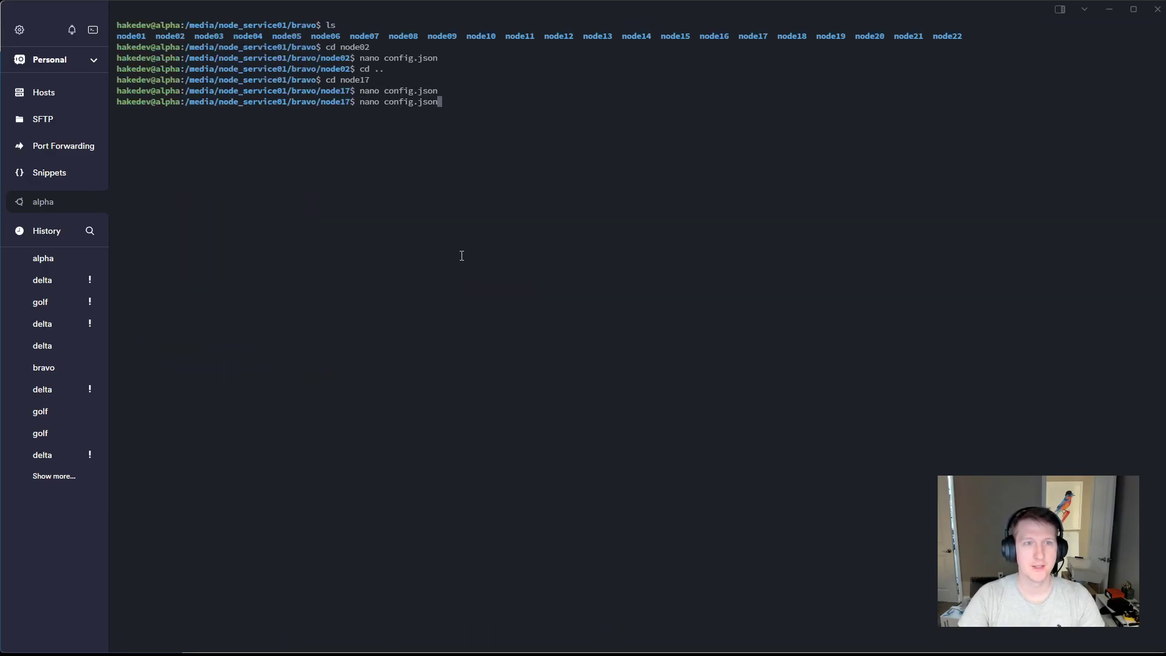
key(BackSpace)
key(ctrl+u)
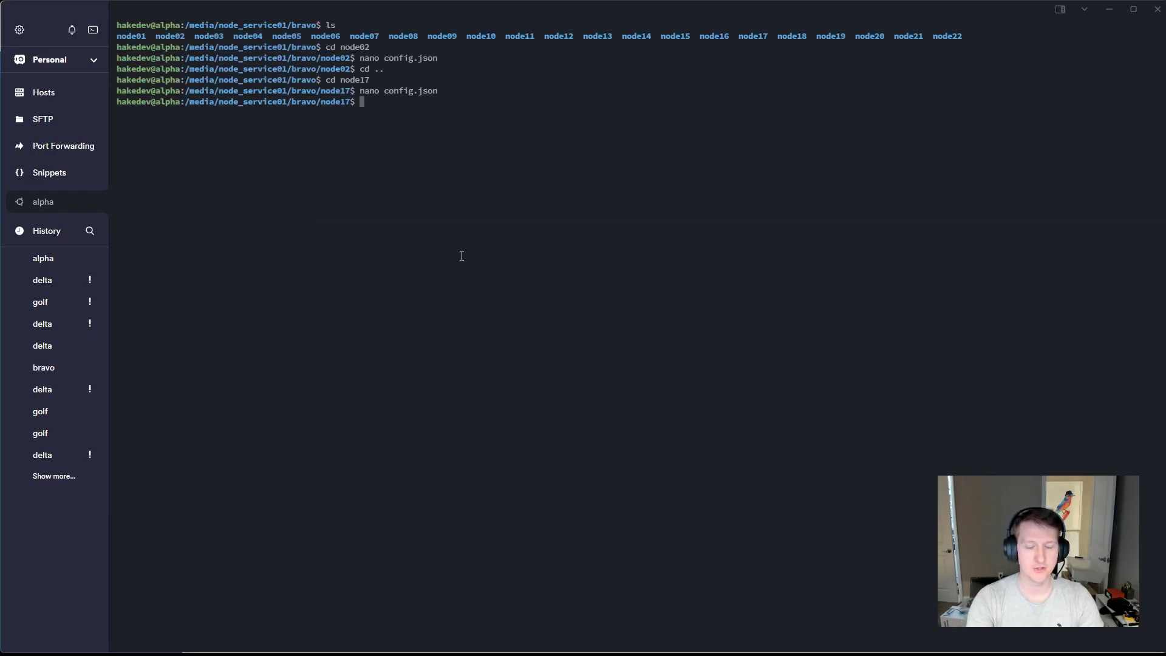
text(cd ..)
key(Return)
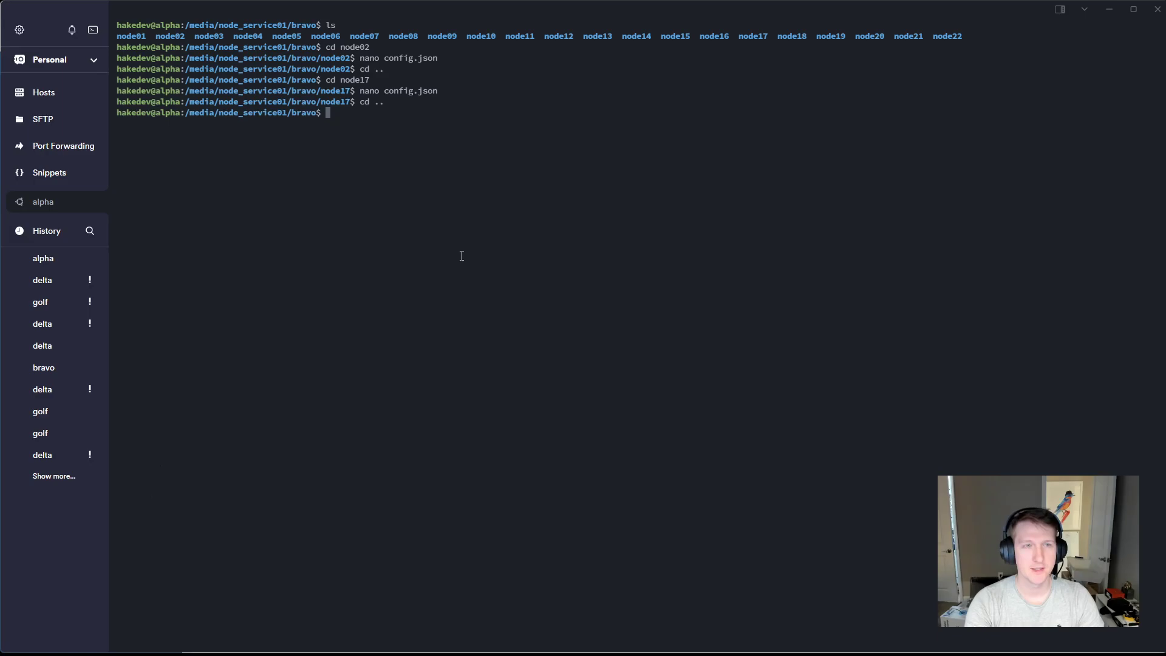
text(nano node18)
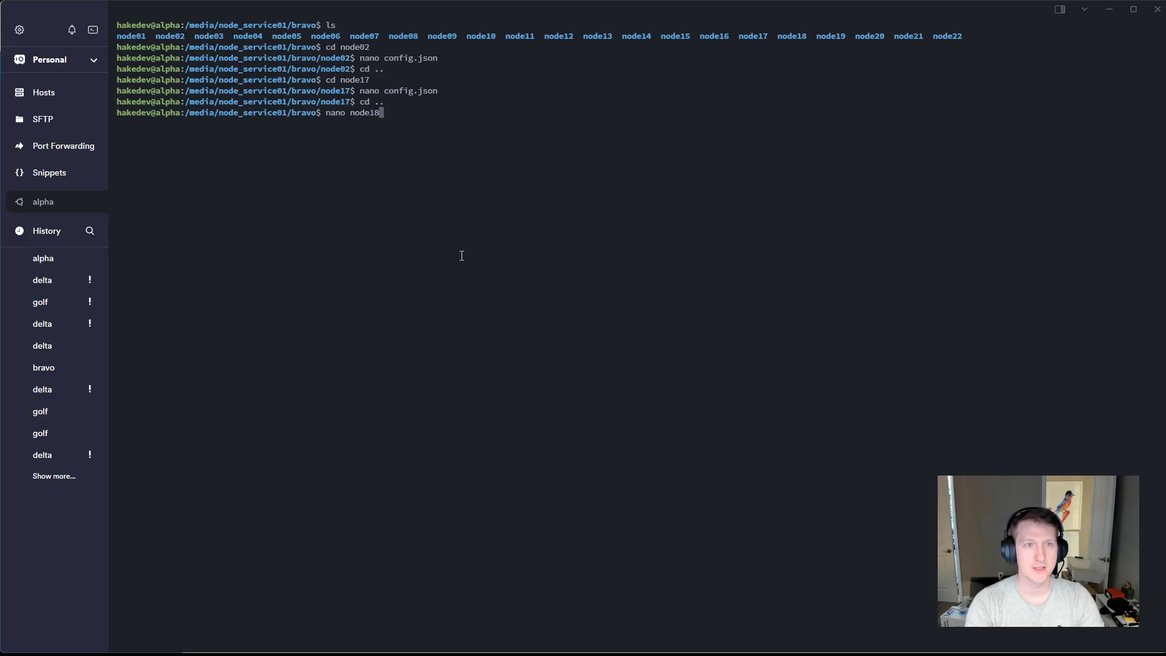
text(/config.json)
key(Return)
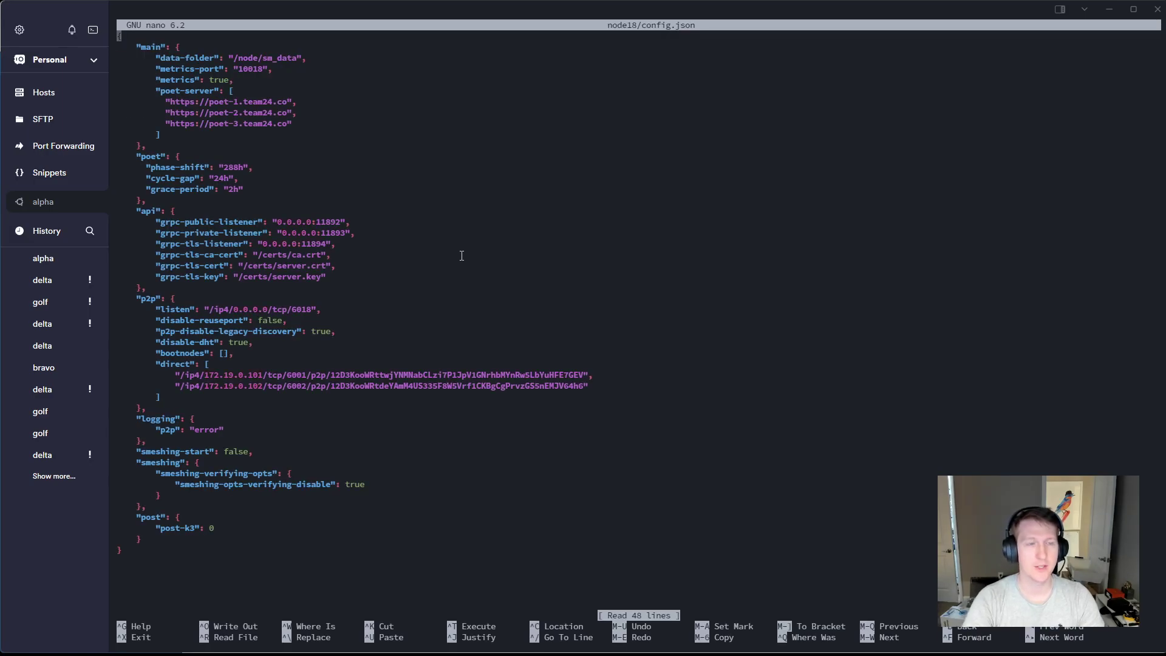
Delete the poet-server block with its three team24.co addresses from the main section of node18's config.
key(Down)
key(Down)
key(Down)
key(Down)
key(Down)
key(Down)
key(Down)
key(Down)
key(Down)
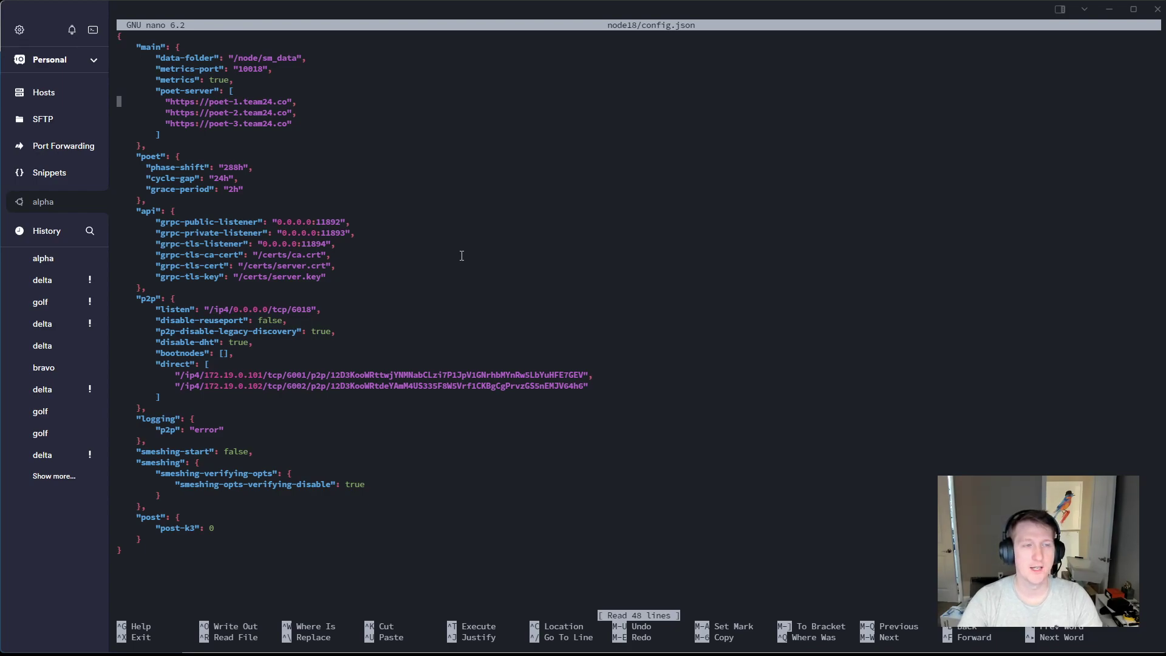
key(Up)
key(Up)
key(Up)
key(Up)
key(Up)
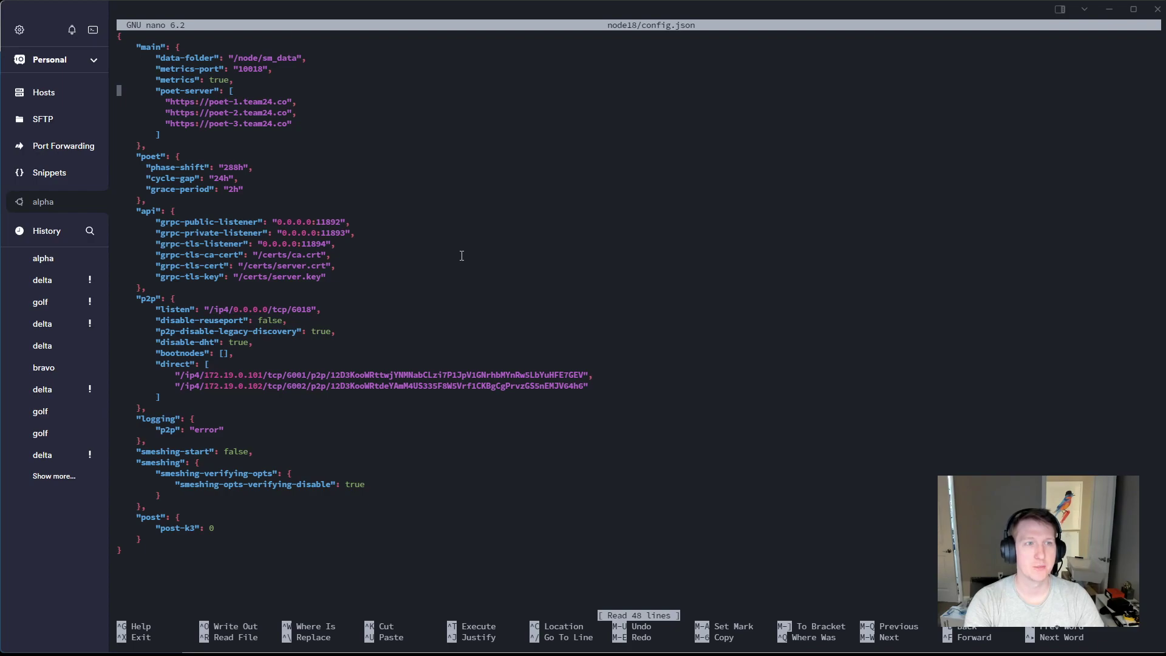
key(ctrl+k)
key(ctrl+k)
key(ctrl+k)
key(ctrl+k)
key(ctrl+k)
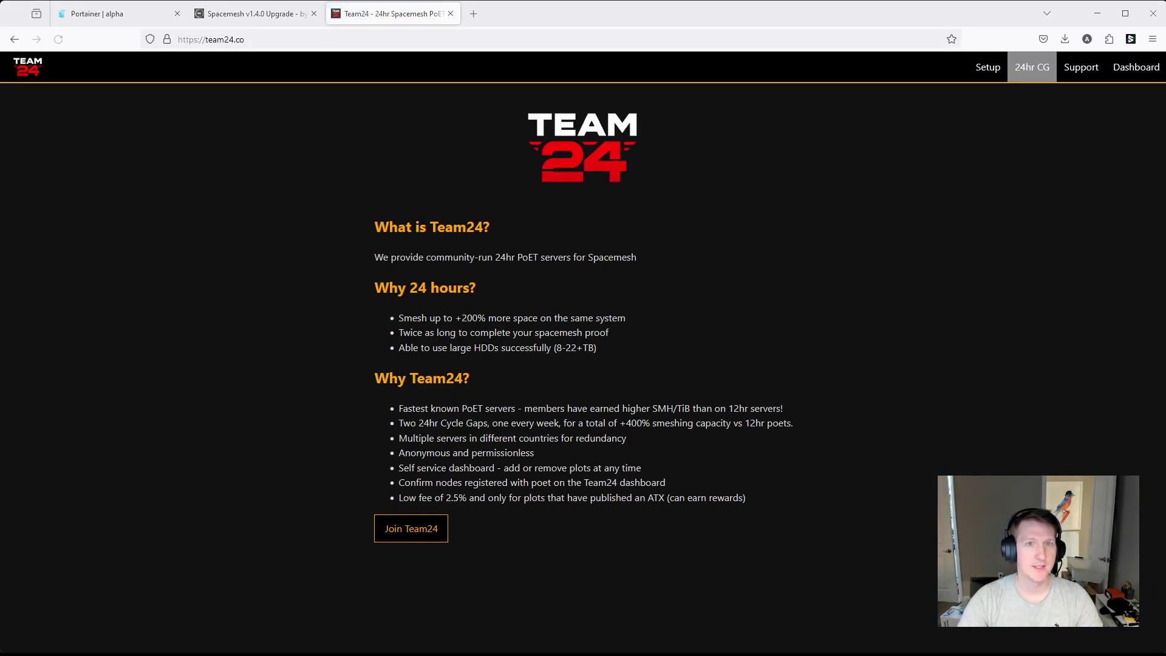
Look up the 1.4+ standard cycle gap config in Team24's setup guide and select its poet-servers section.
click(988, 67)
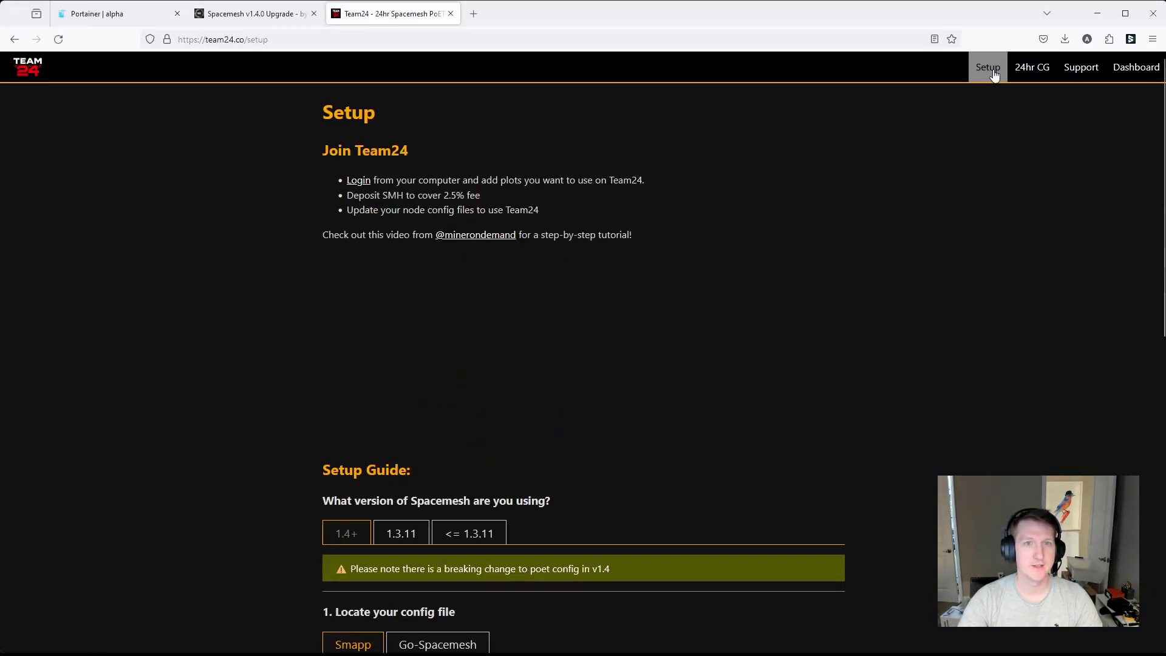
scroll(374, 387, down, 2)
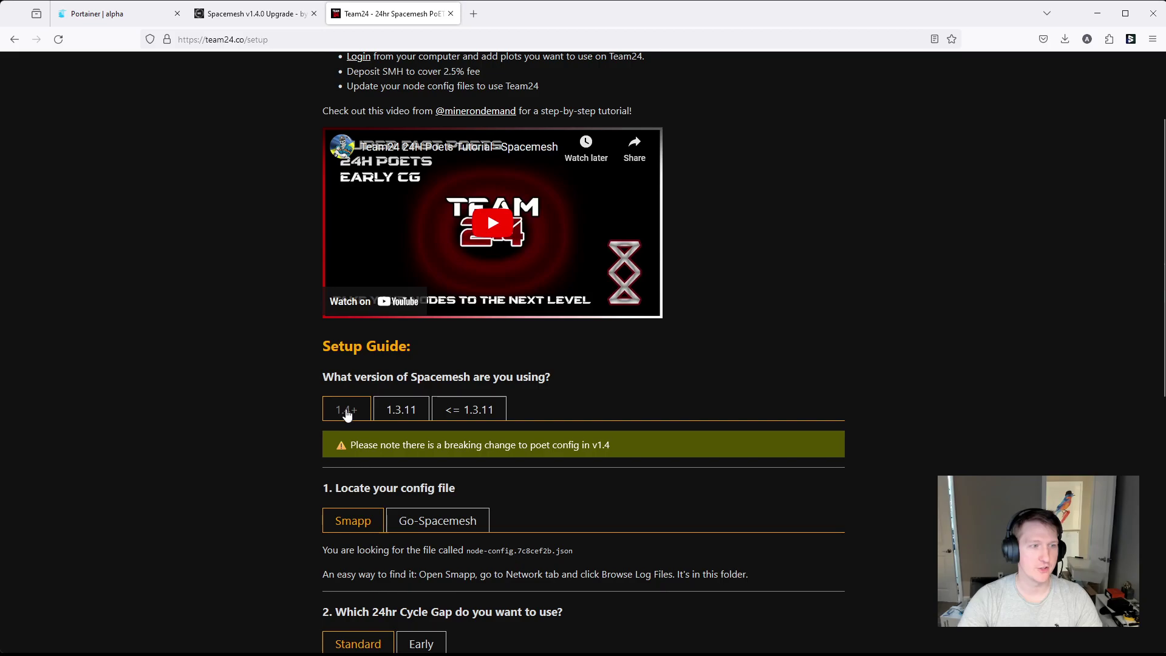
scroll(347, 409, down, 4)
scroll(360, 397, down, 3)
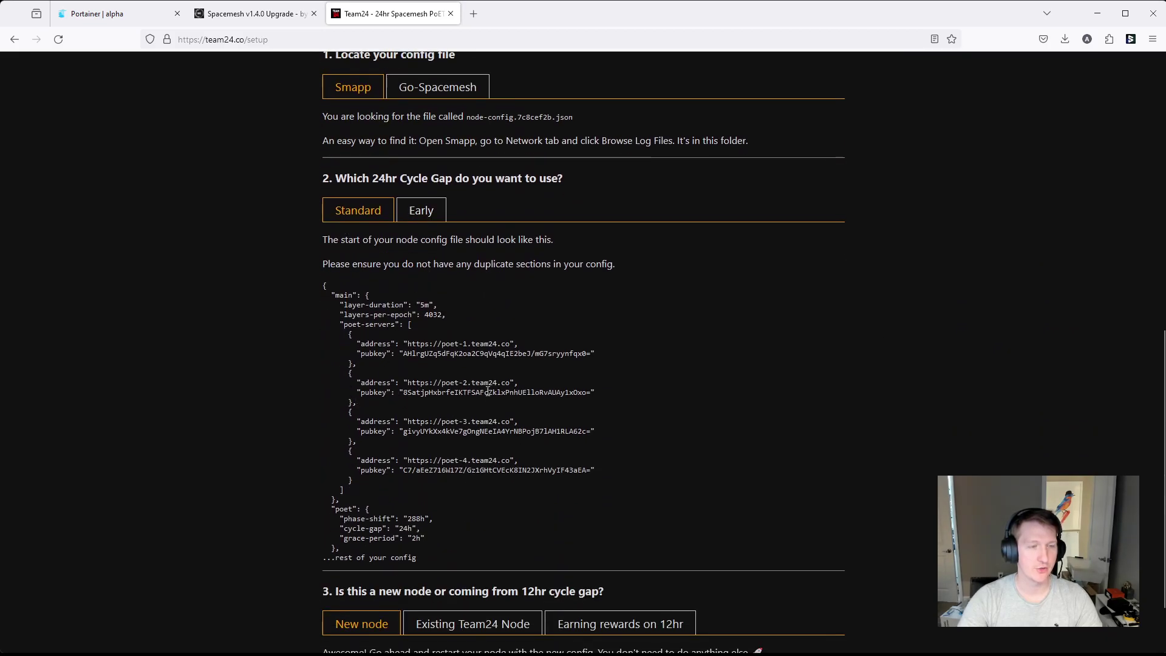
click(445, 396)
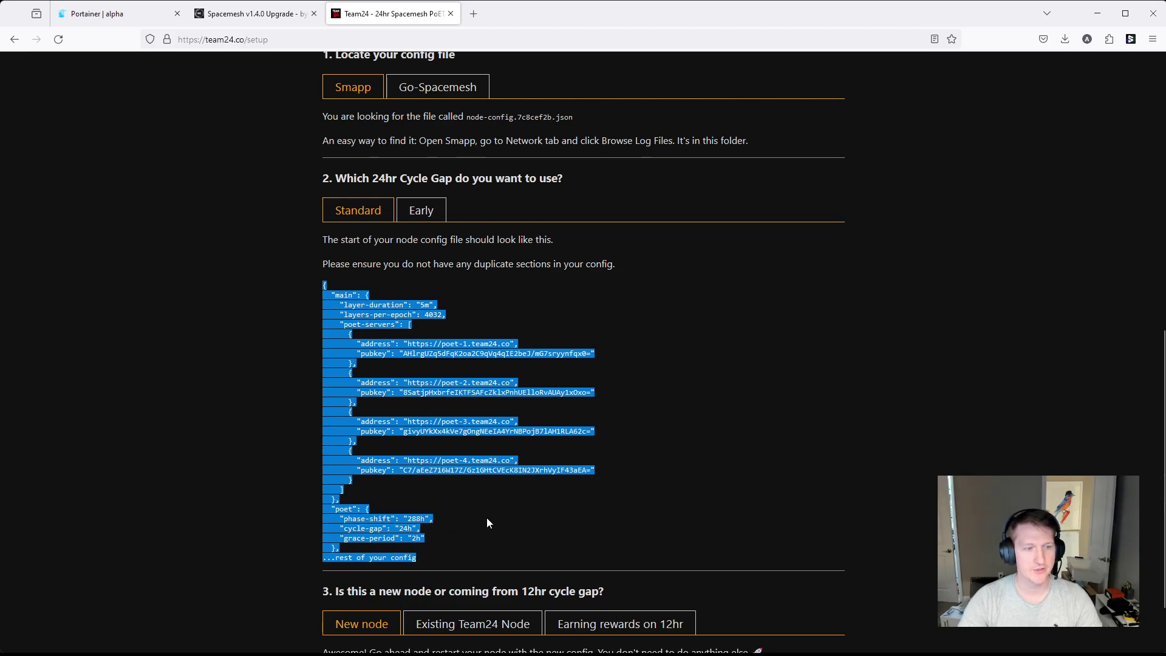
drag(366, 423, 473, 470)
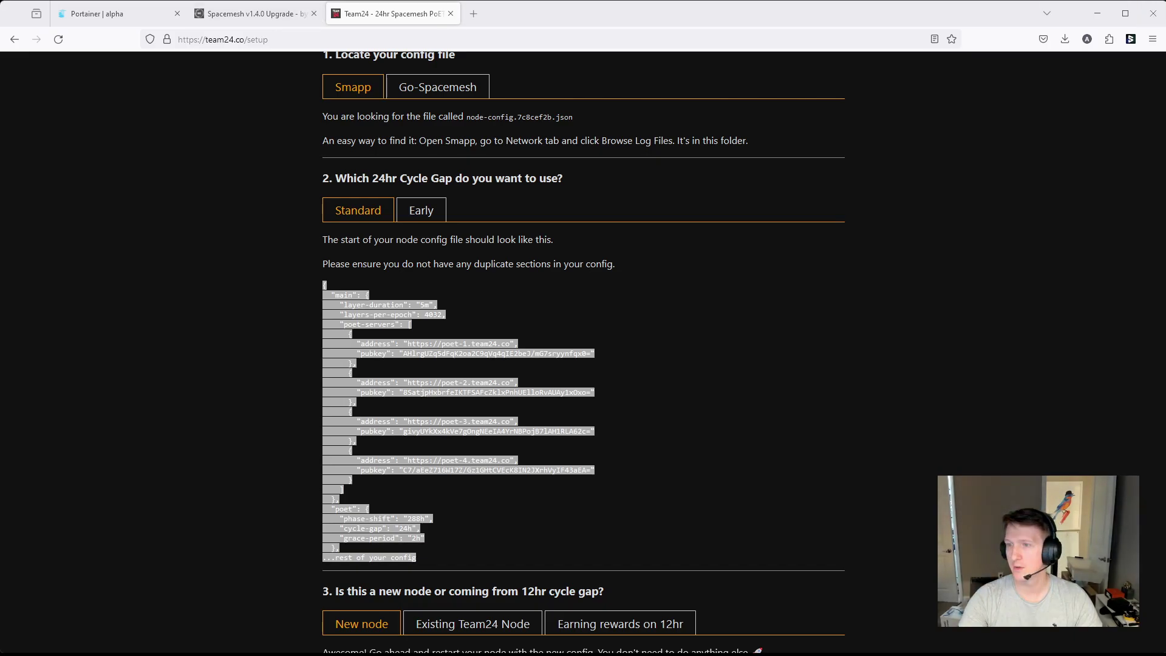
Back in nano, paste the four-server Team24 poet-servers block below the metrics line of node18's main section.
key(alt+Tab)
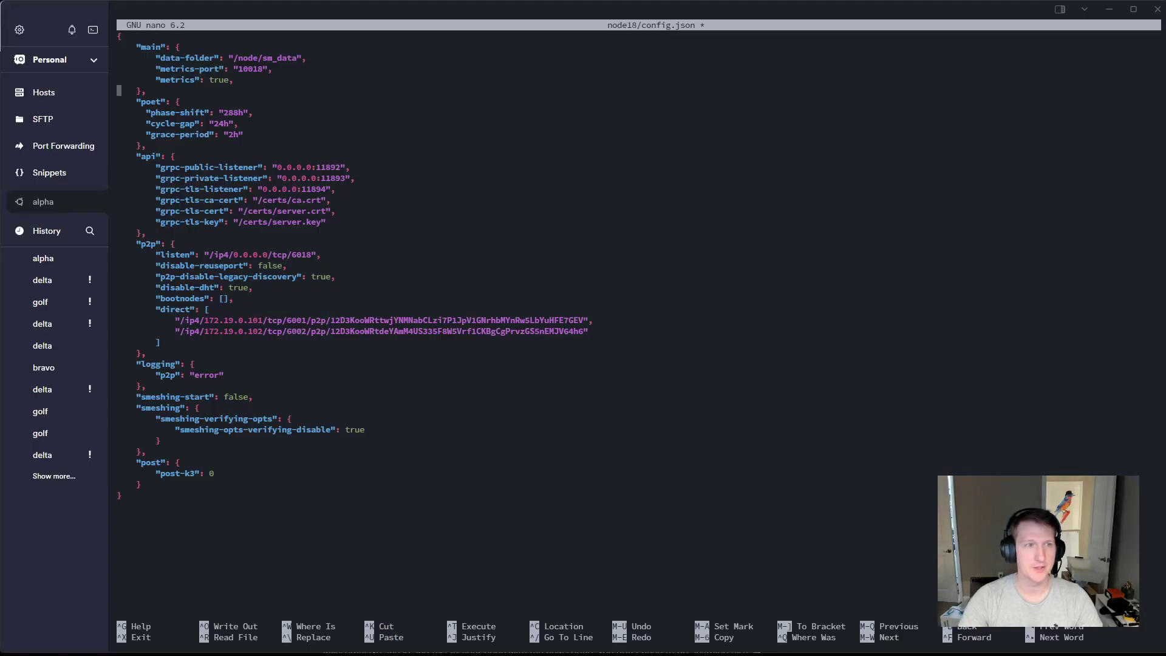
key(End)
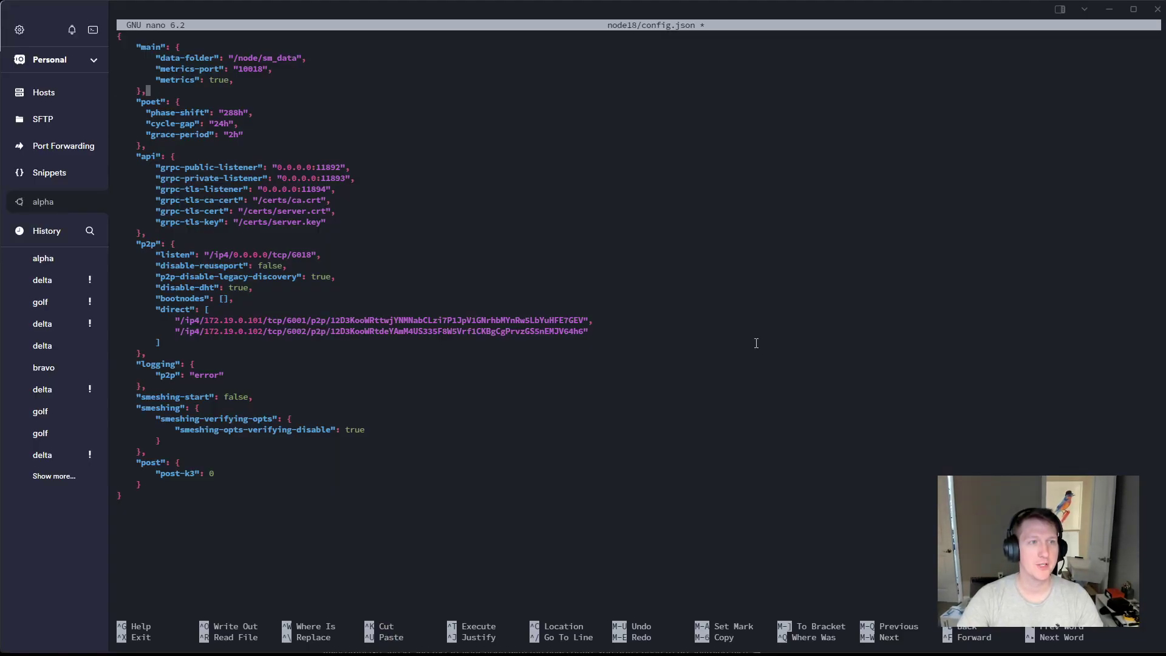
key(Left)
key(Left)
key(Left)
key(Left)
key(Left)
key(Left)
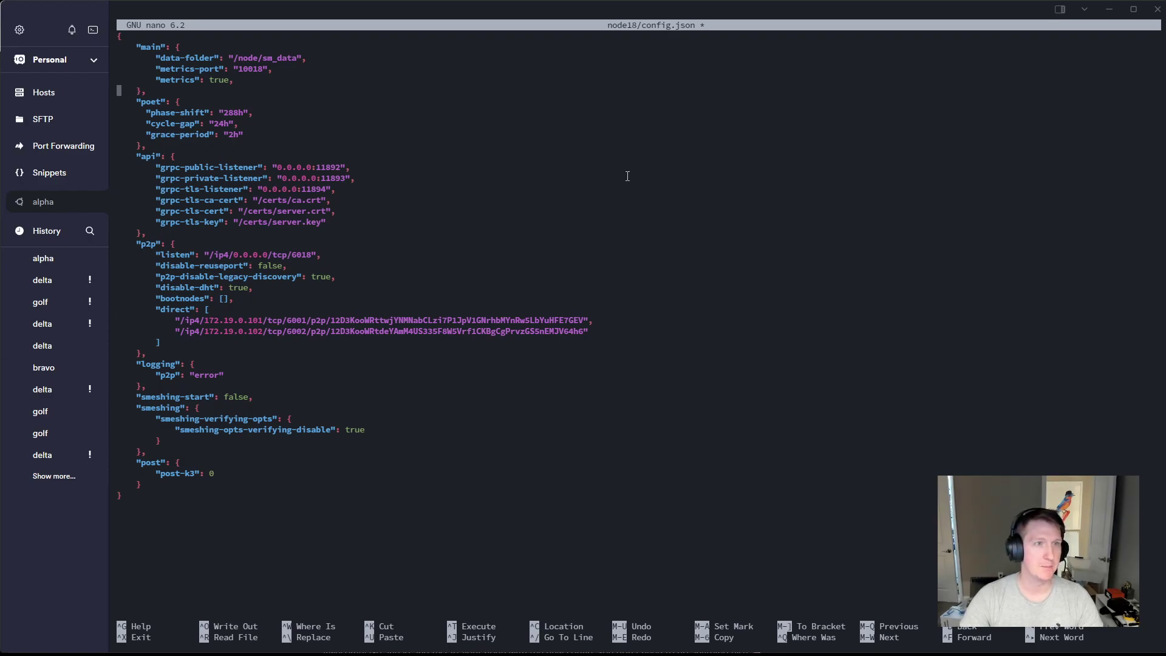
key(Left)
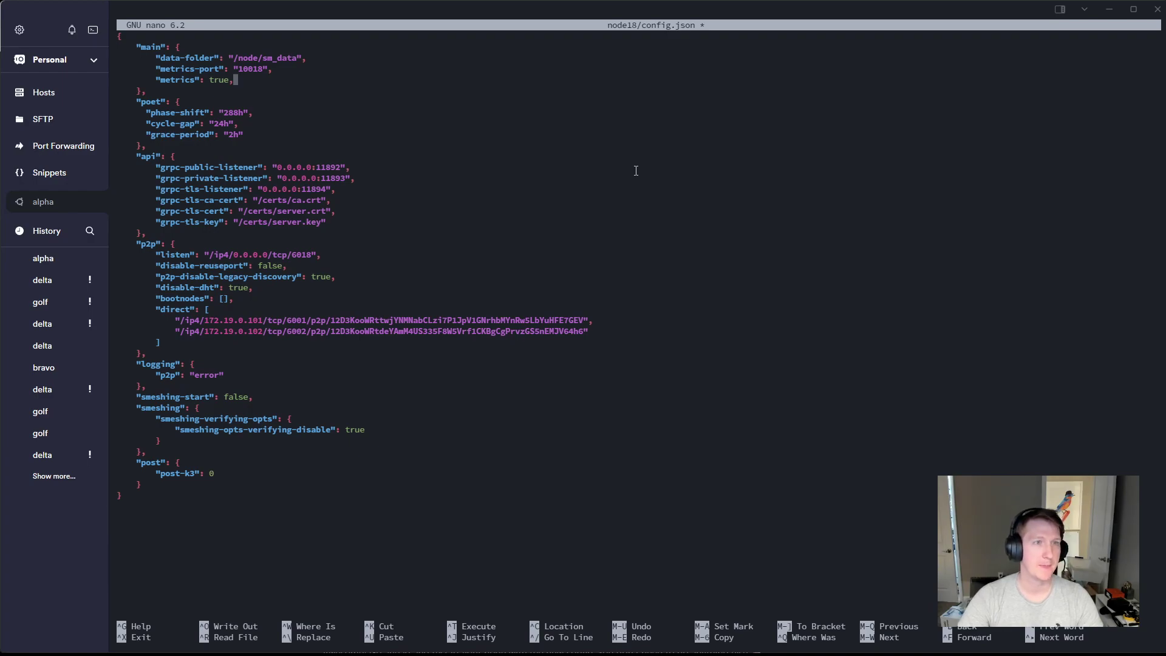
key(Return)
key(ctrl+shift+v)
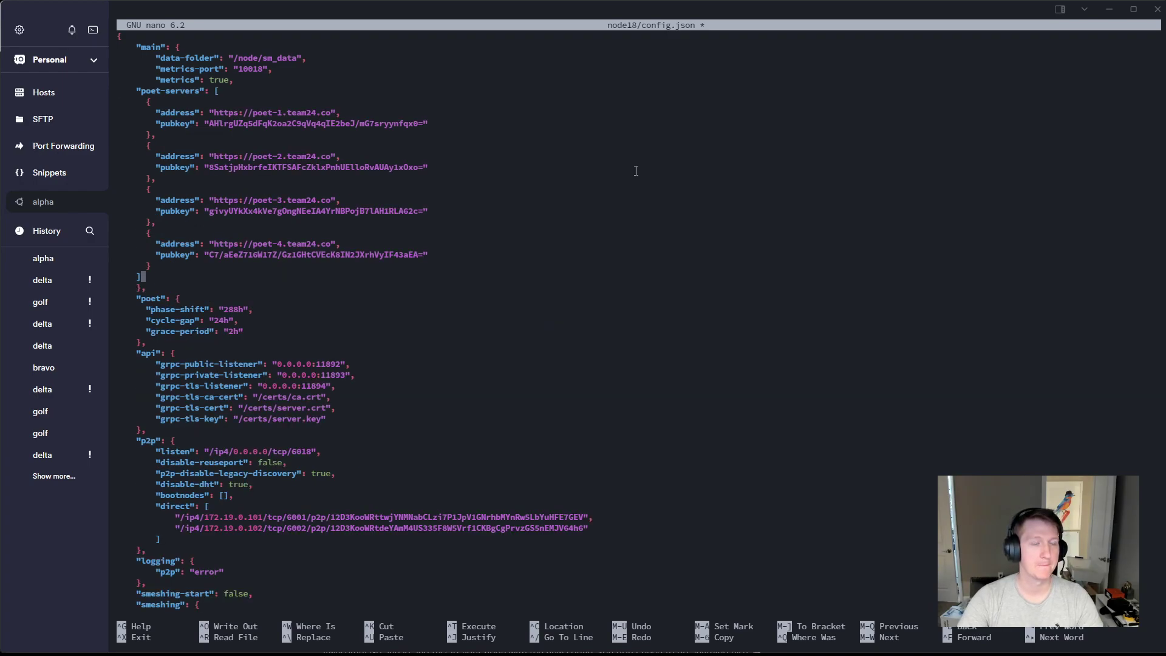
Indent the first lines of the pasted poet-servers block, and close node18/config.json discarding the edits.
key(Up)
key(Up)
key(Up)
key(Up)
key(Up)
key(Up)
key(Up)
key(Up)
key(Up)
key(Up)
key(Up)
key(Up)
key(Up)
key(Up)
key(Up)
key(Up)
key(Up)
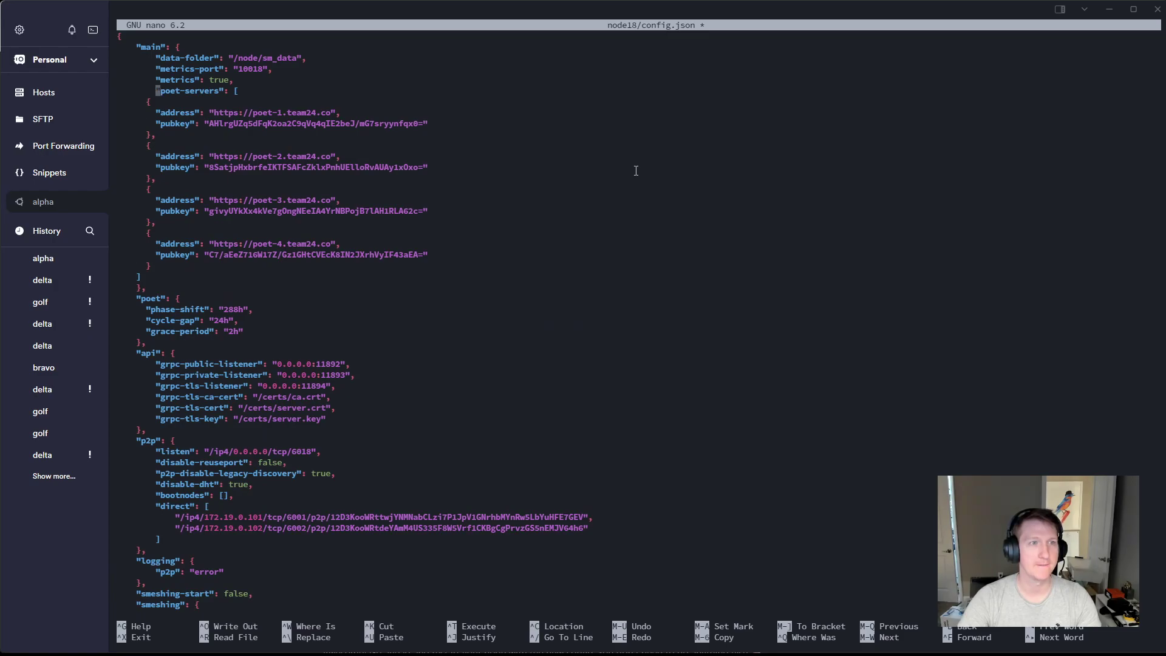
key(Down)
key(Down)
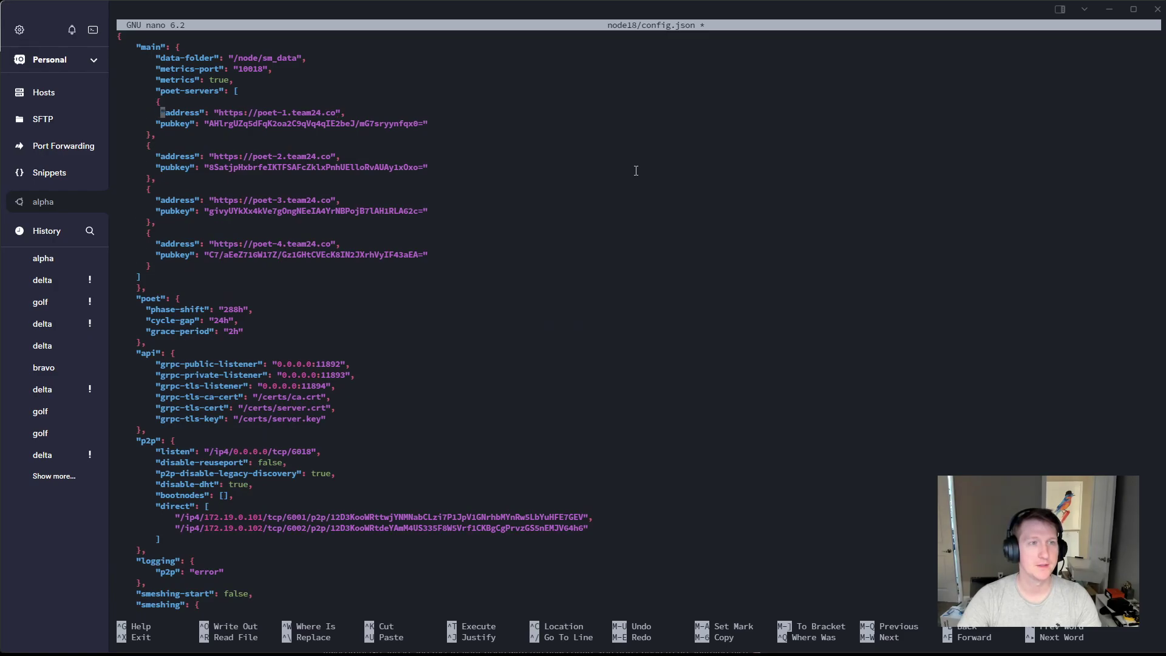
key(ctrl+x)
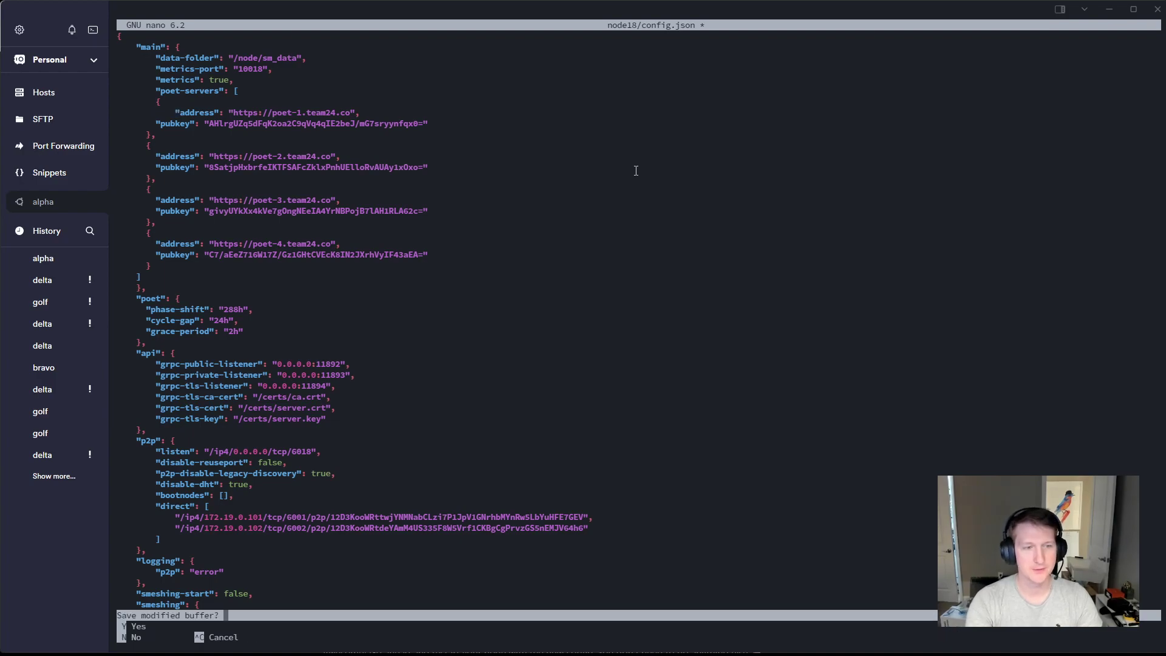
key(y)
key(Return)
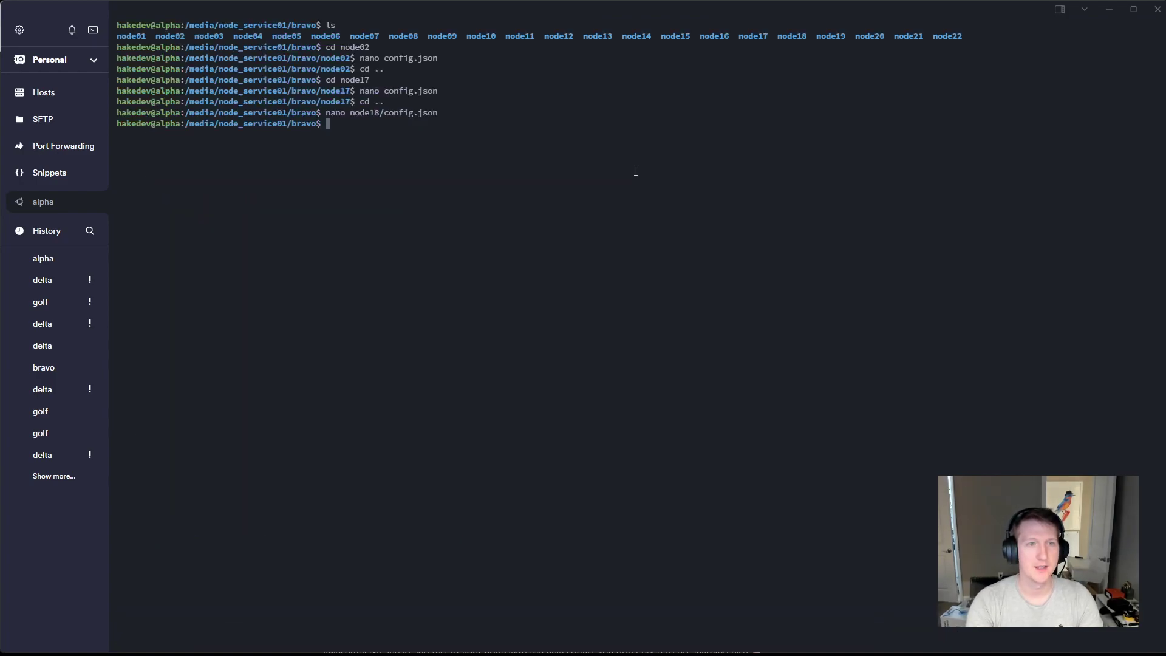
Open node16/config.json in nano, copy its whole poet-servers block and close the file unchanged.
text(nano node15)
text(/co)
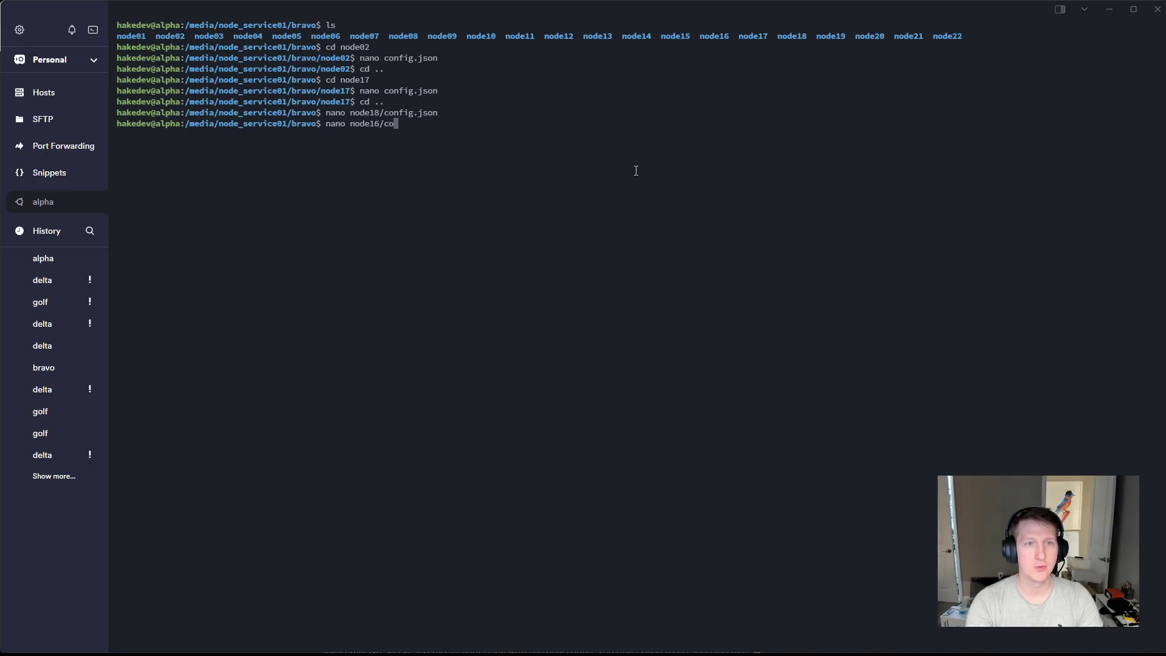
key(Tab)
key(Return)
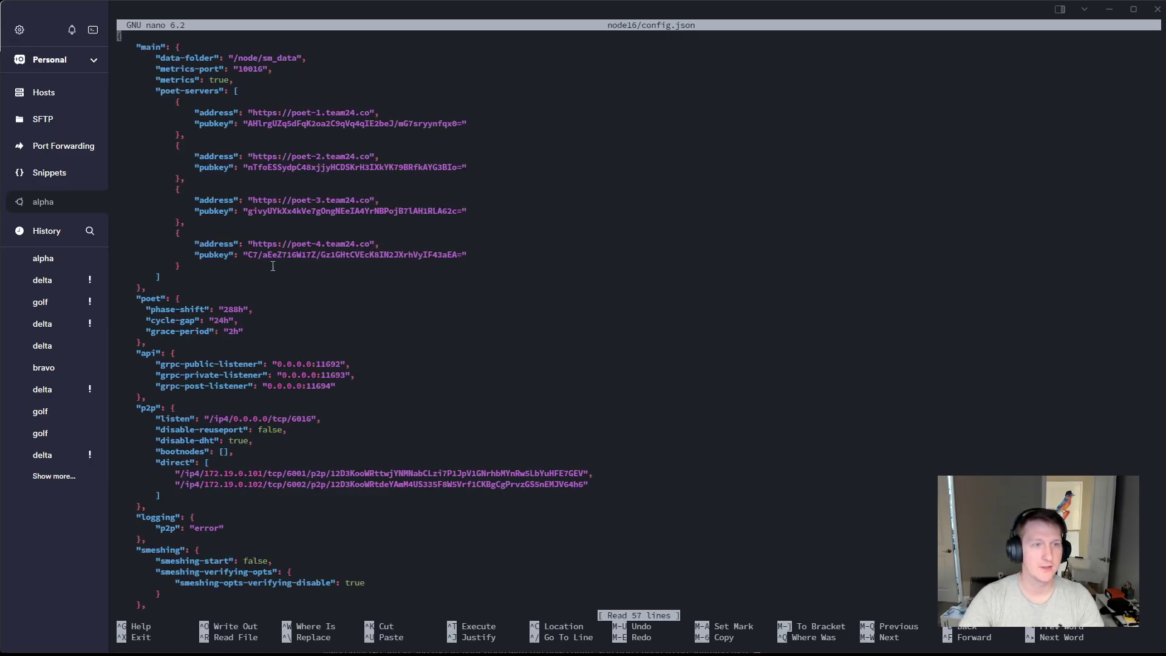
drag(170, 278, 68, 96)
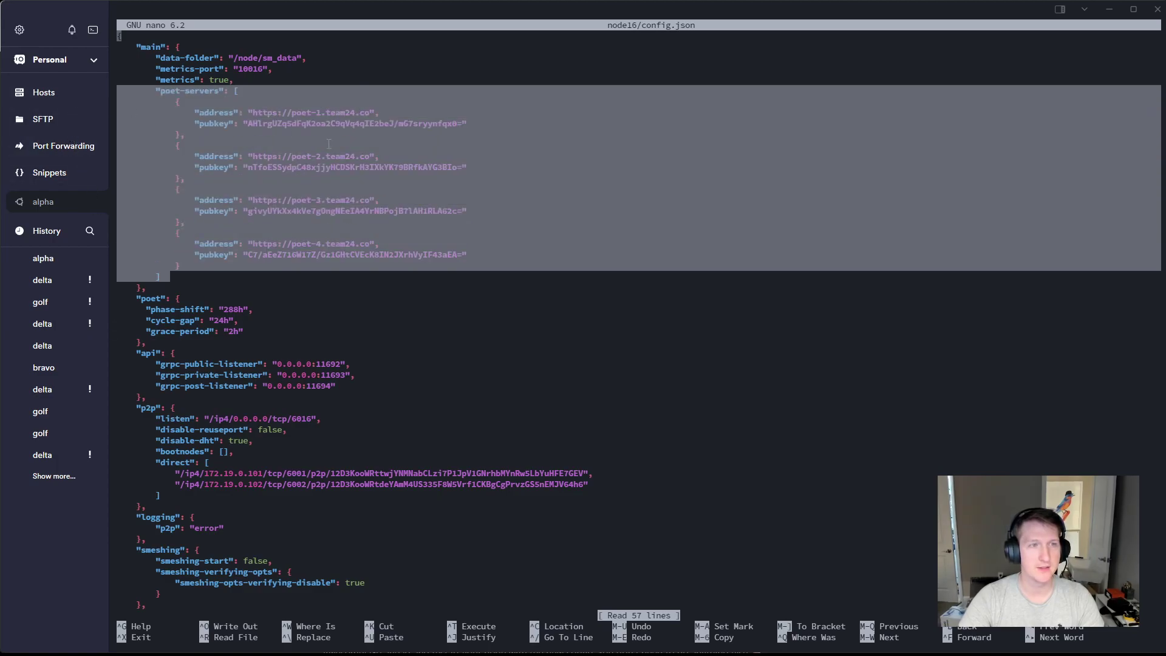
click(549, 255)
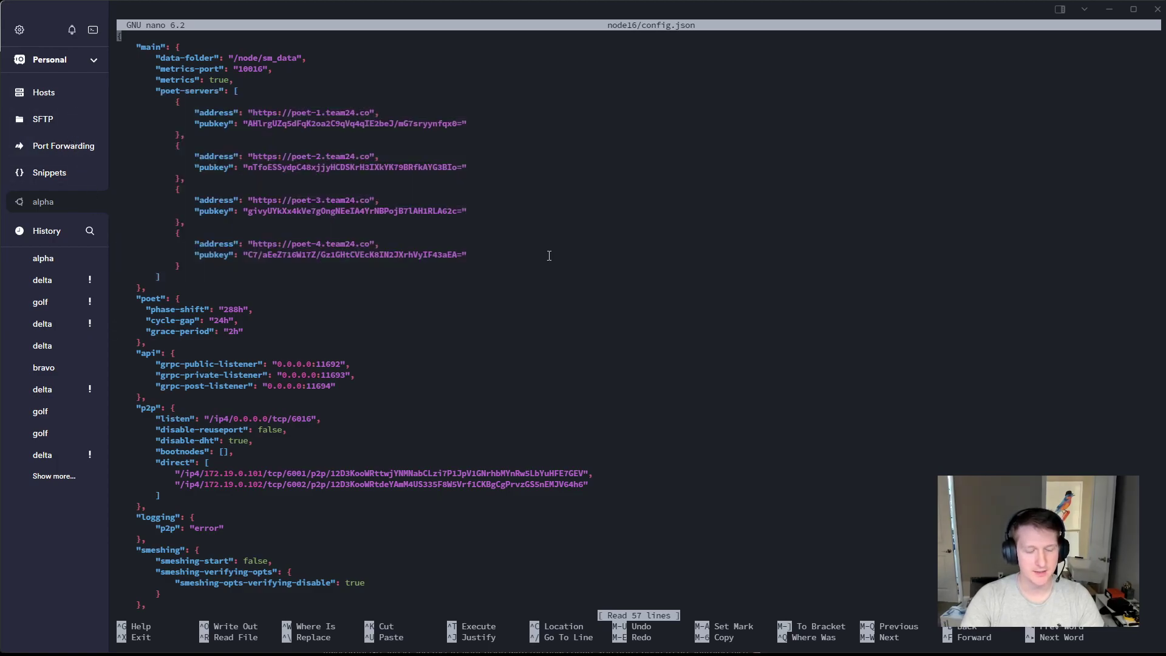
key(ctrl+x)
Reopen node18/config.json in nano and go to the old poet-server list in its main section.
key(Up)
key(Up)
key(Return)
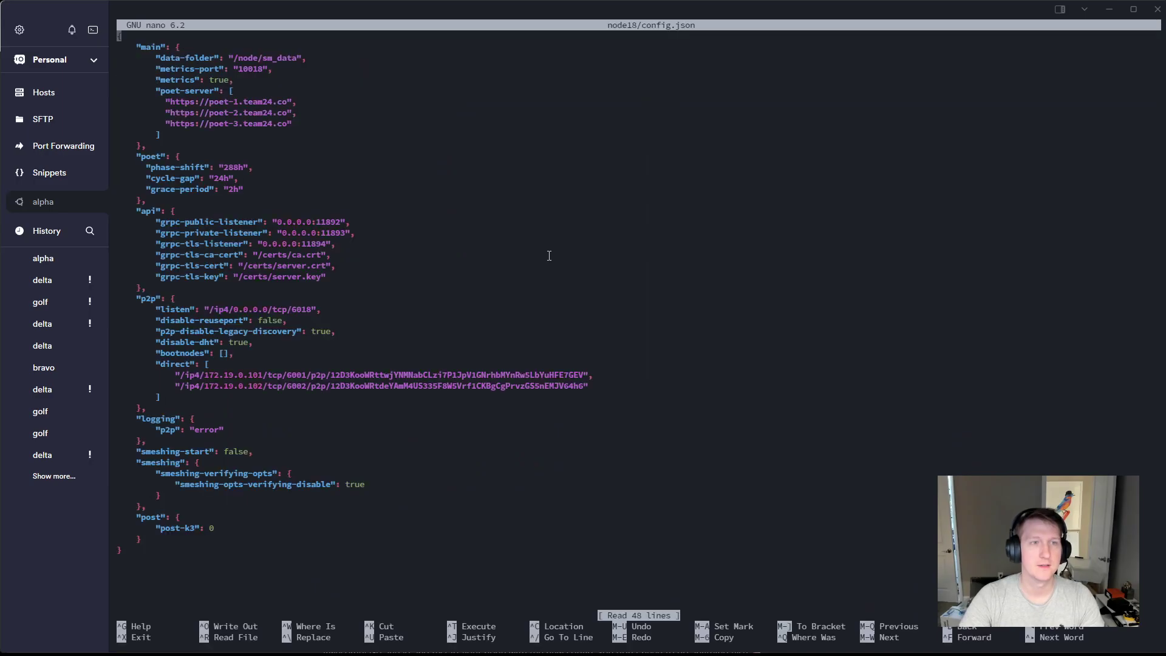
key(Down)
key(Down)
key(Down)
key(Down)
key(Down)
key(ctrl+shift+t)
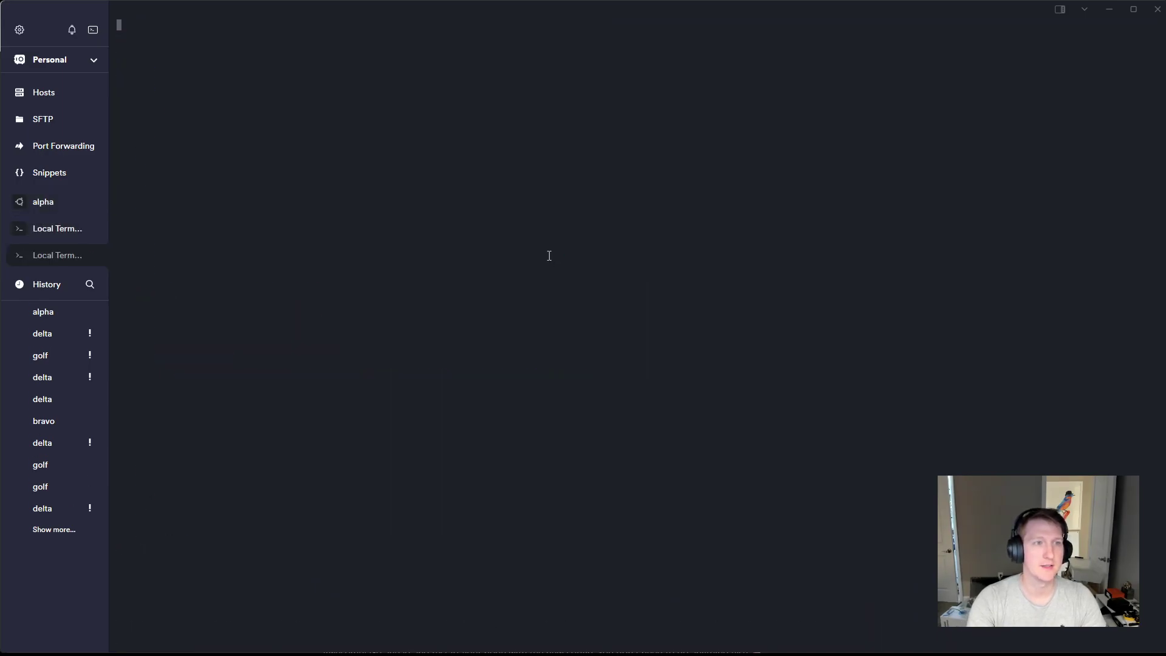
click(90, 255)
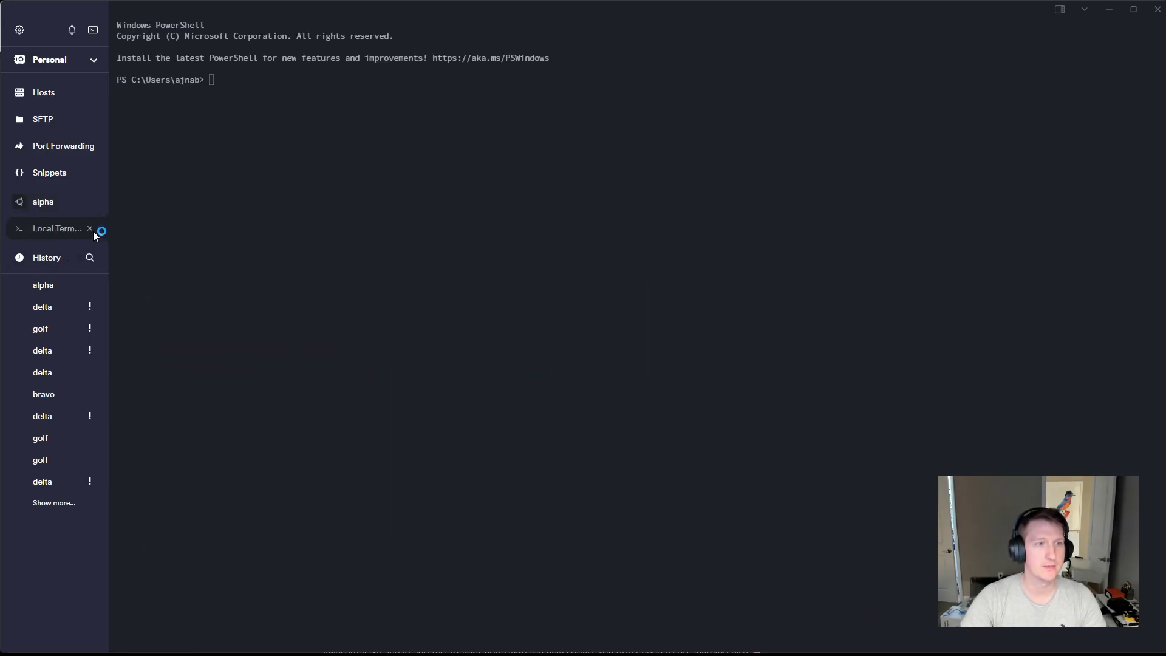
click(92, 230)
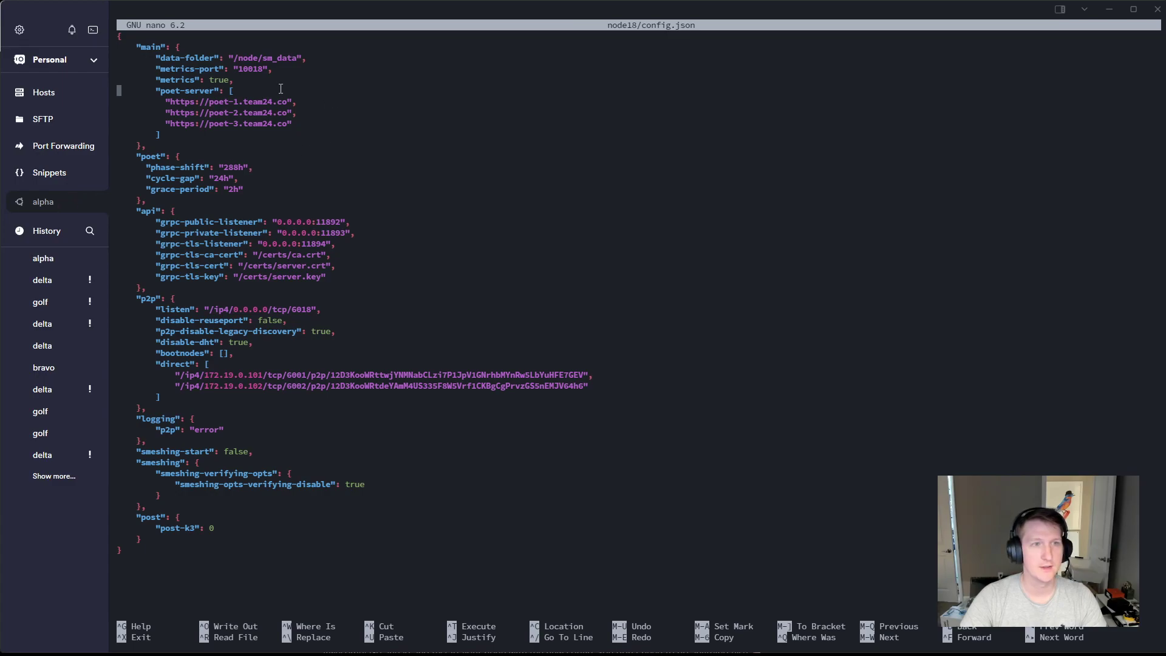
Replace node18's whole old poet-server list with the poet-servers block copied from node16's config.
key(ctrl+k)
key(ctrl+k)
key(ctrl+k)
key(ctrl+k)
key(ctrl+k)
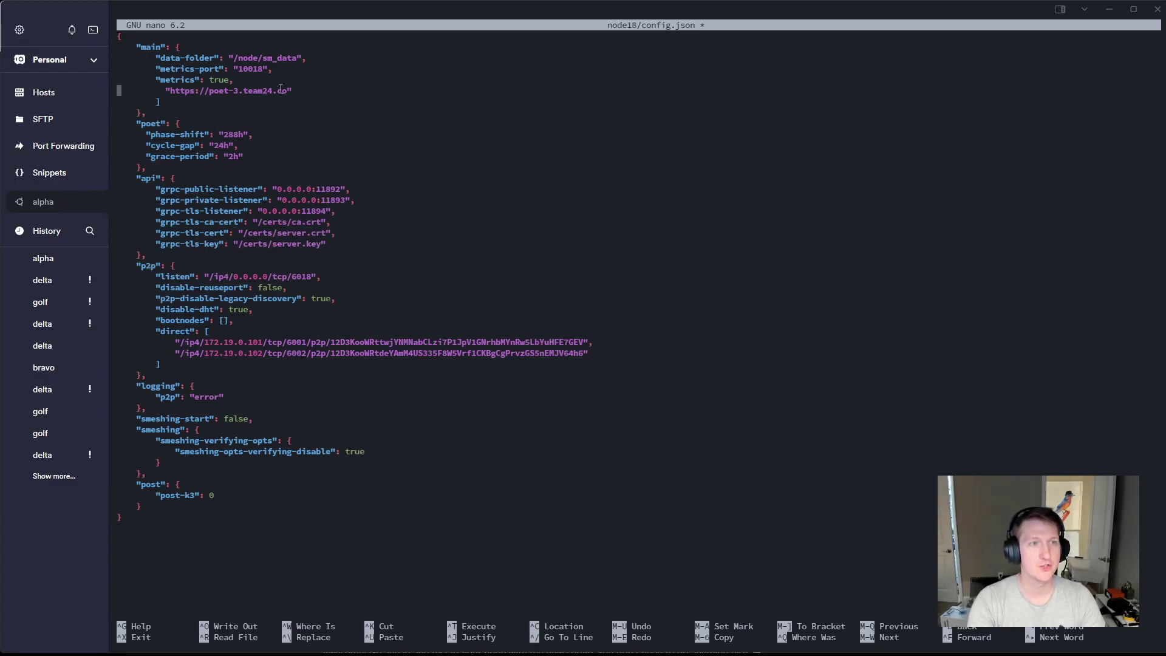
key(Left)
key(Return)
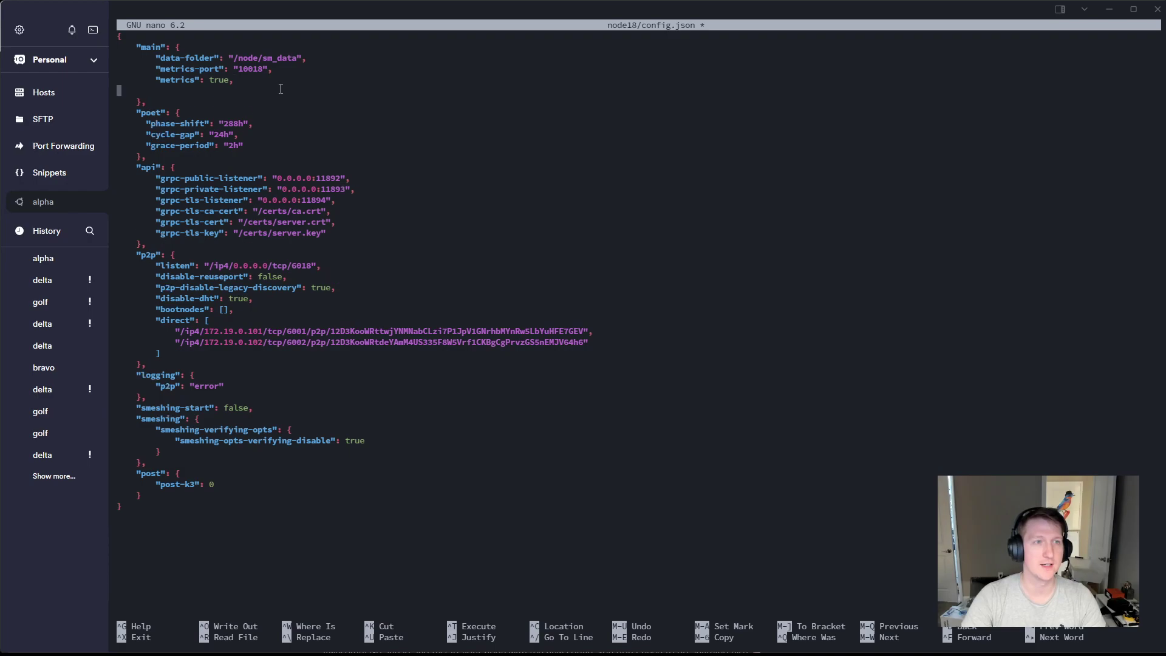
key(ctrl+shift+v)
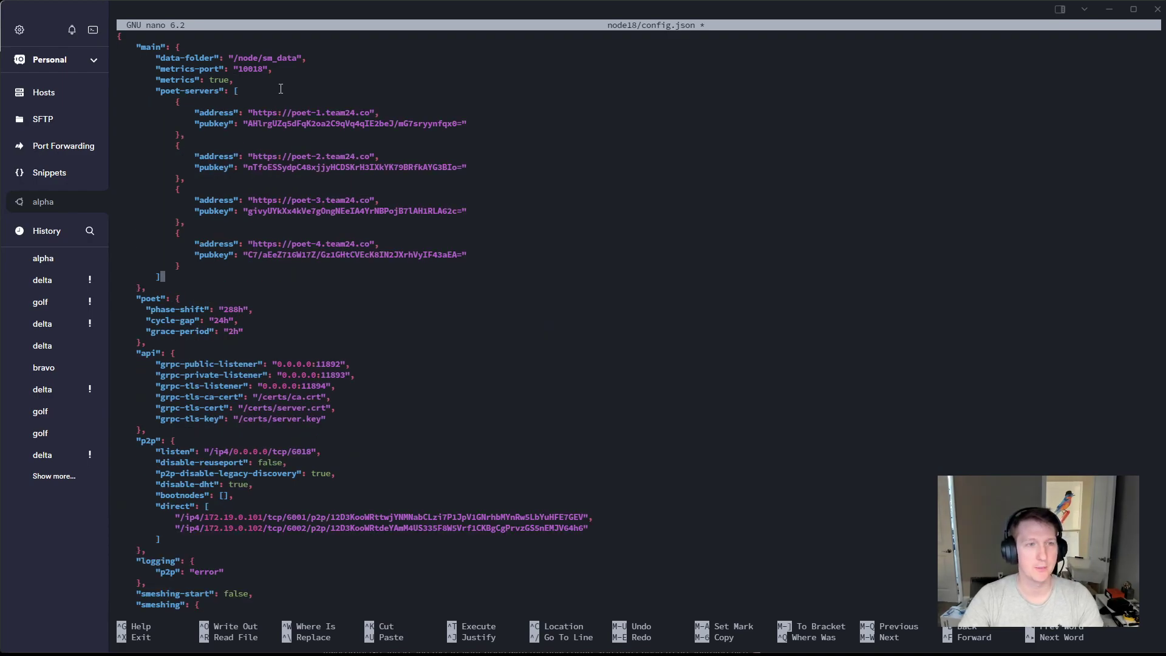
key(Up)
key(Up)
key(Up)
key(Up)
key(Up)
key(Up)
key(Up)
key(Up)
key(Up)
key(Up)
key(Up)
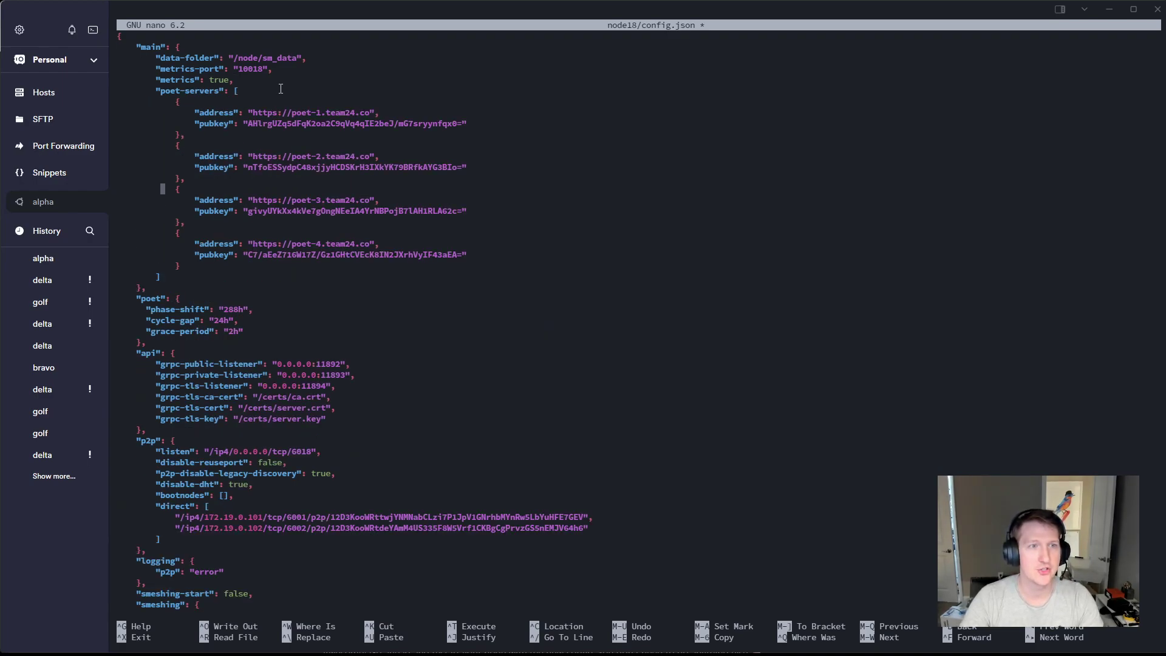
key(Right)
key(Right)
key(Right)
key(Right)
key(Right)
key(Right)
key(Right)
key(Right)
key(Right)
key(Right)
key(Right)
key(Right)
key(Right)
key(Right)
key(Down)
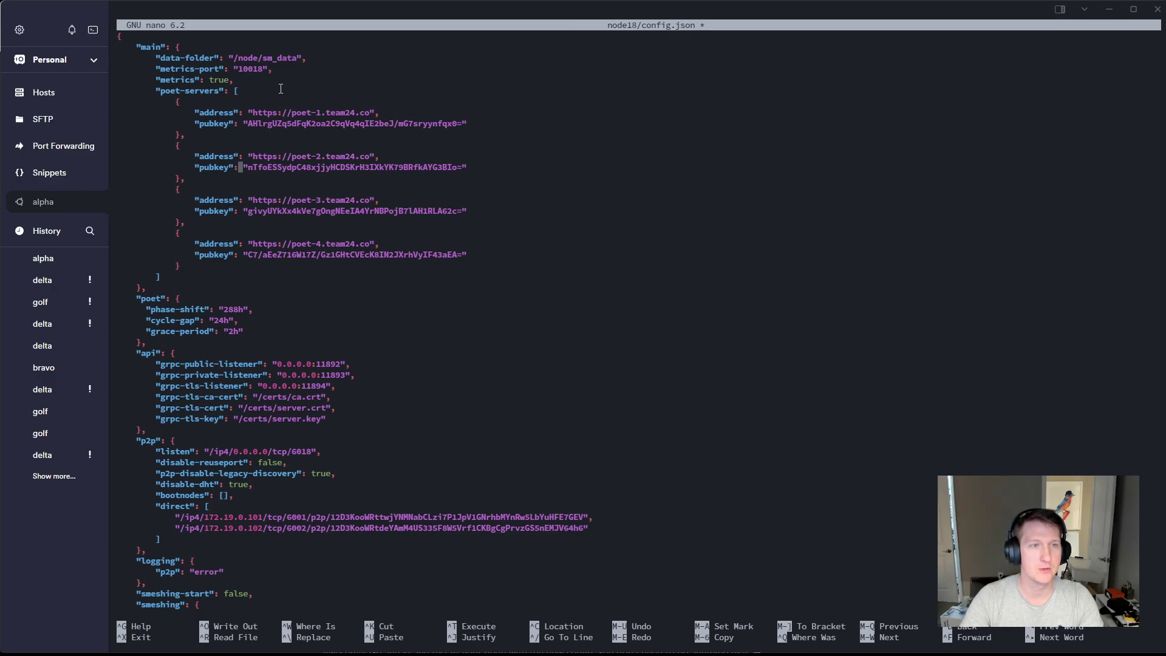
key(Right)
key(Right)
key(Right)
key(Delete)
key(Delete)
key(Delete)
key(Delete)
key(Delete)
key(Delete)
key(Delete)
key(Delete)
key(Delete)
key(Delete)
key(Delete)
key(Delete)
key(Delete)
key(Delete)
key(Delete)
key(Delete)
key(Delete)
key(Delete)
key(Delete)
key(Delete)
key(Delete)
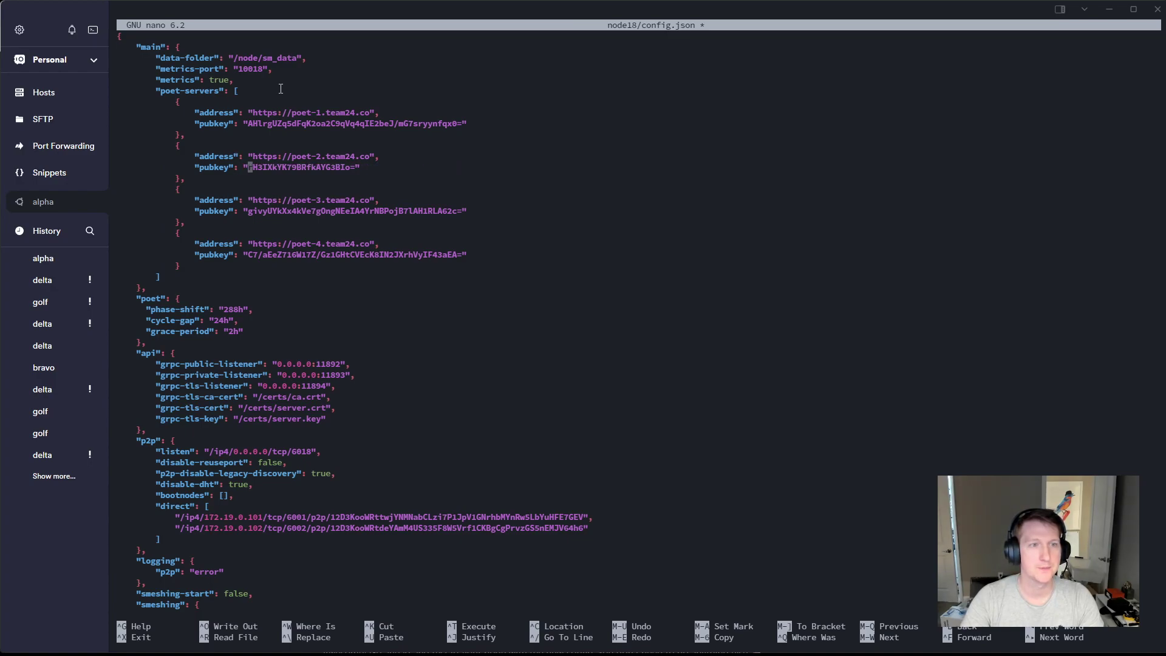
key(Delete)
key(Delete)
key(Delete)
key(Delete)
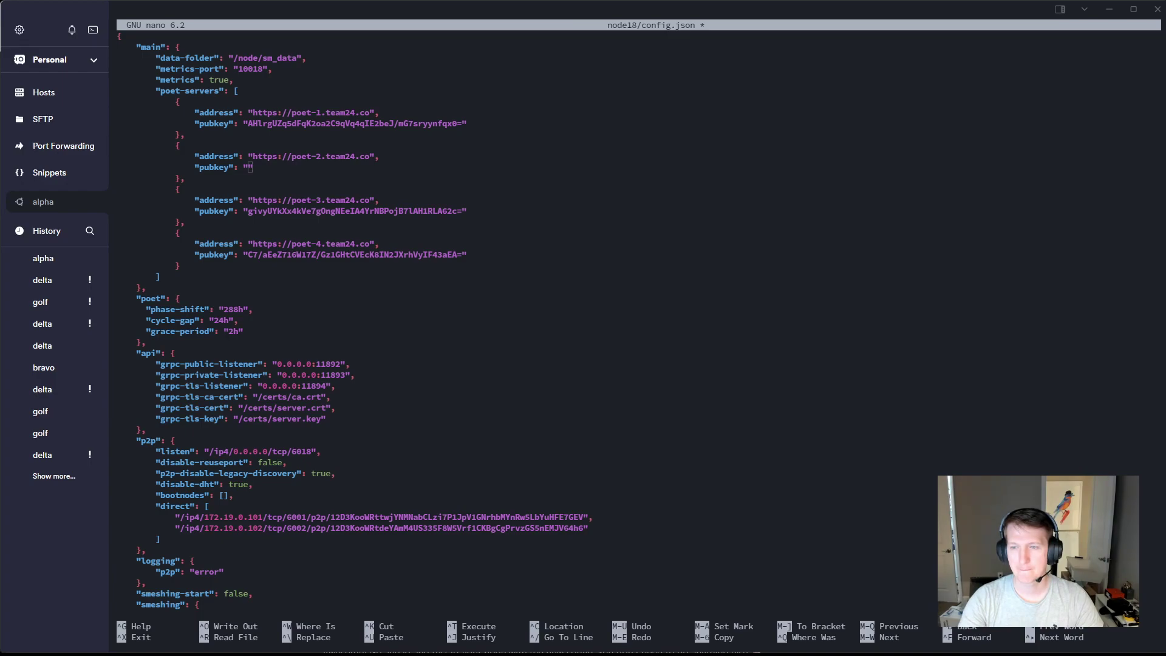
key(ctrl+shift+v)
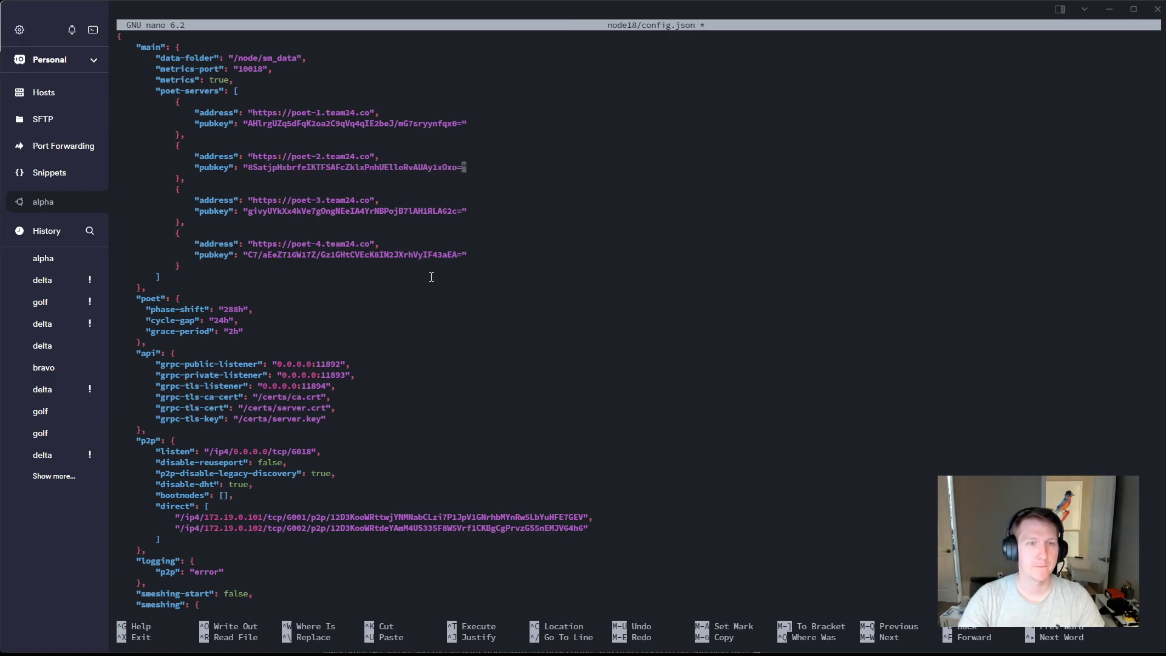
Delete the grpc-tls-ca-cert, grpc-tls-cert and grpc-tls-key lines from the api section.
key(Down)
key(Down)
key(Down)
key(Down)
key(Down)
key(Down)
key(Down)
key(Down)
key(Down)
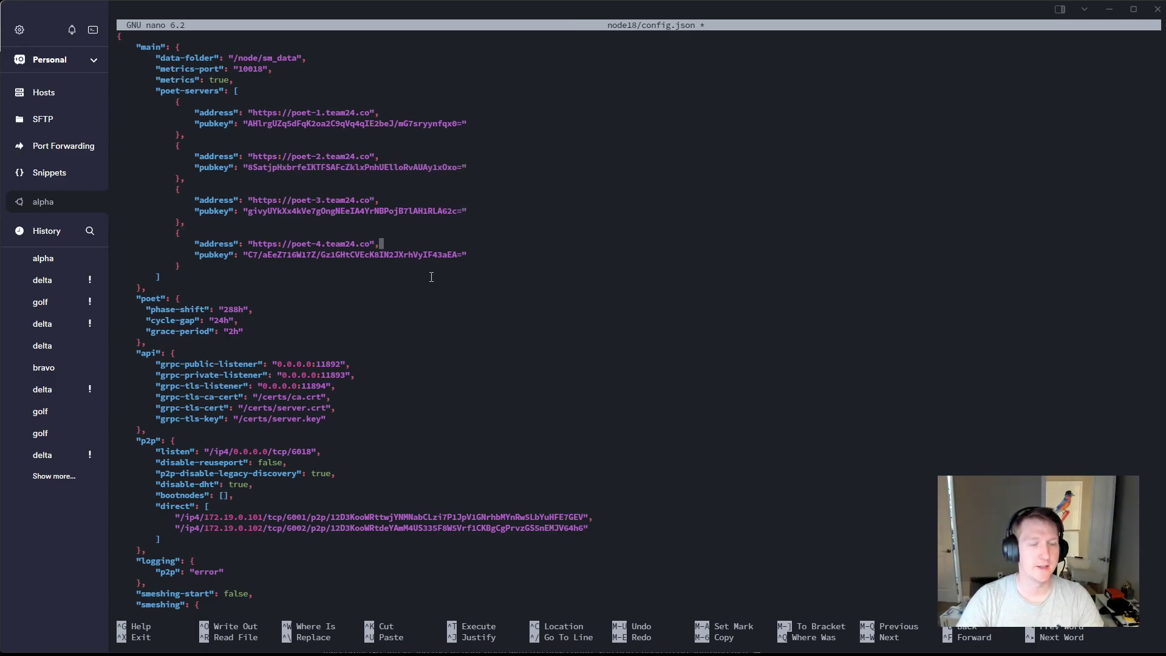
key(Down)
key(Down)
key(Down)
key(Down)
key(Down)
key(Down)
key(Down)
key(Down)
key(Down)
key(Down)
key(Down)
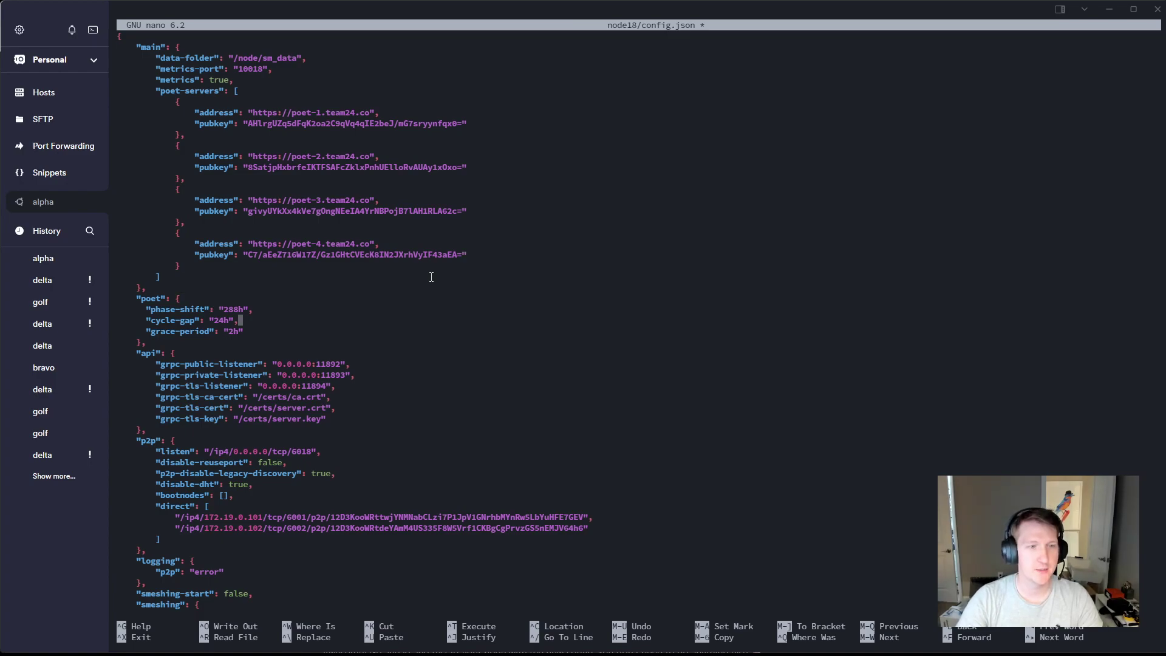
key(Down)
key(Left)
key(Left)
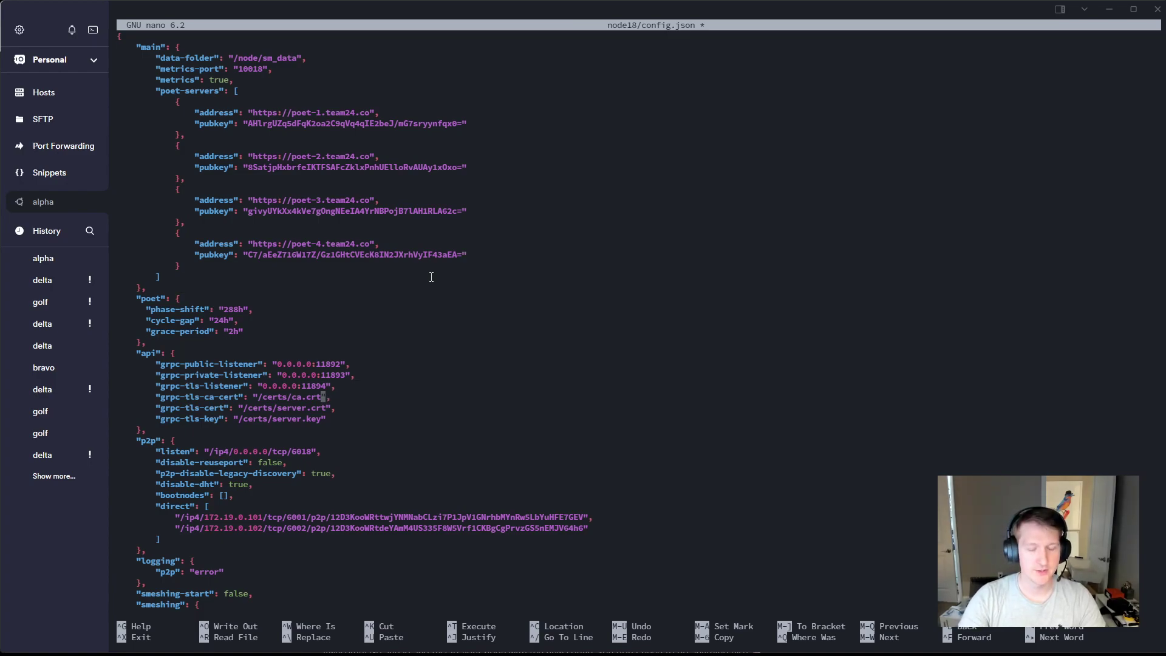
key(ctrl+k)
key(ctrl+k)
key(ctrl+k)
key(Left)
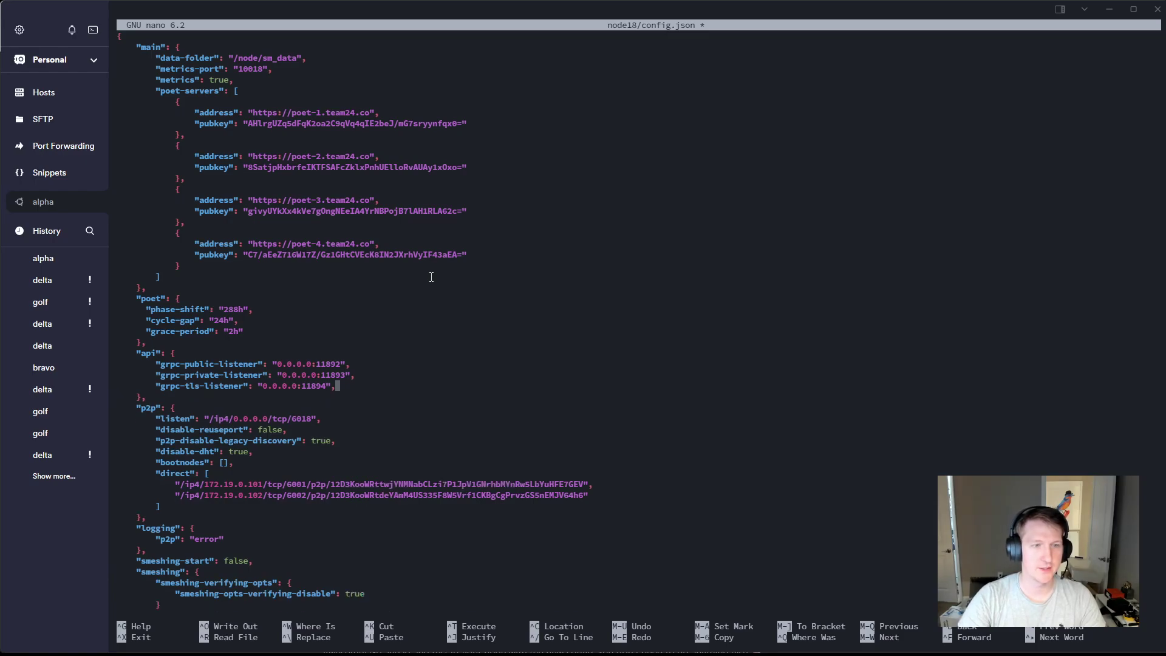
Rename grpc-tls-listener to grpc-post-listener in the api section and remove the trailing comma from that line.
key(BackSpace)
key(Left)
key(Left)
key(Left)
key(Left)
key(Left)
key(Left)
key(Left)
key(Left)
key(Left)
key(Left)
key(Left)
key(Left)
key(Left)
key(Left)
key(Left)
key(Left)
key(Left)
key(Left)
key(Left)
key(Left)
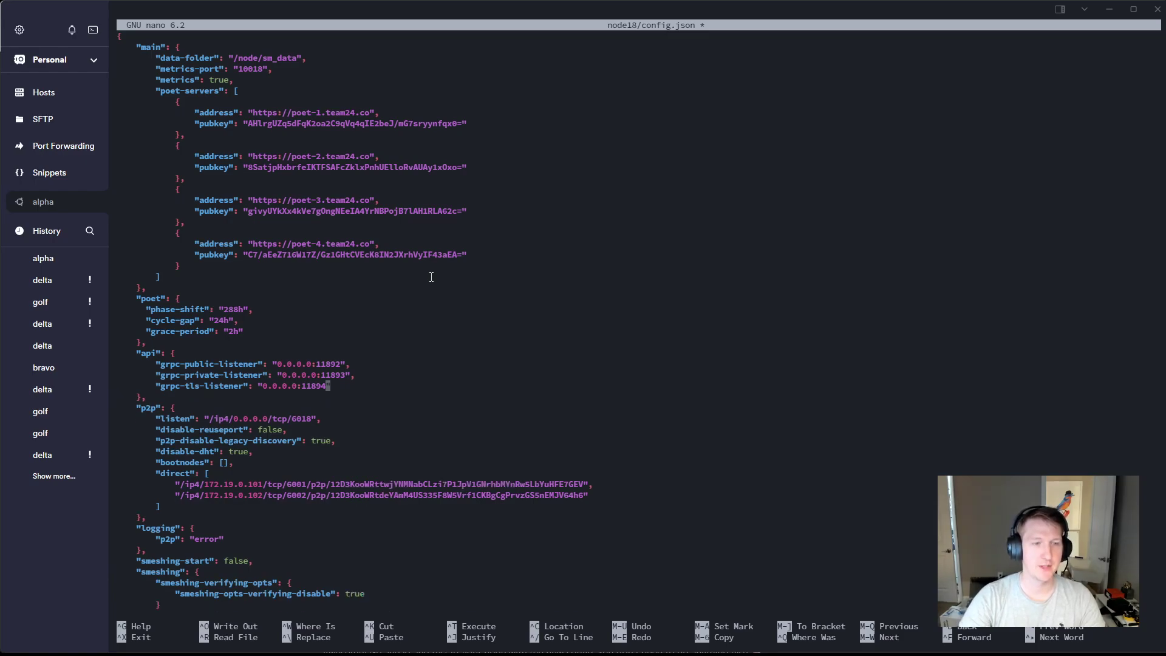
key(Left)
key(Left)
key(BackSpace)
key(BackSpace)
key(BackSpace)
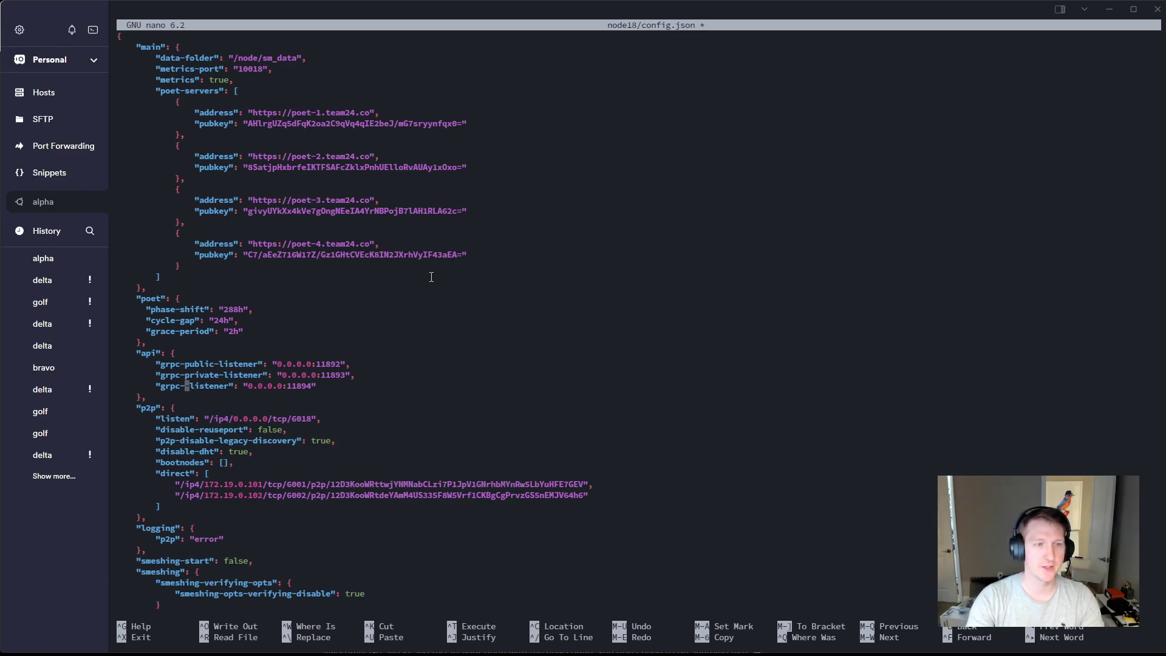
text(post)
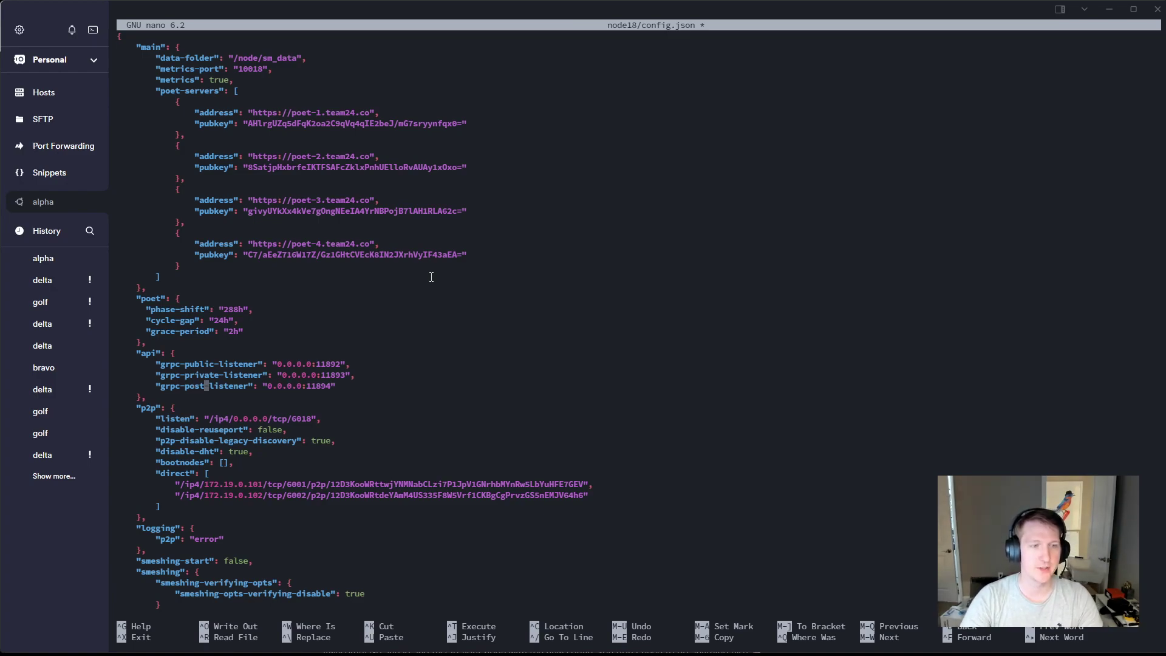
Delete the p2p-disable-legacy-discovery line from the p2p section.
key(Down)
key(Down)
key(Down)
key(Down)
key(Down)
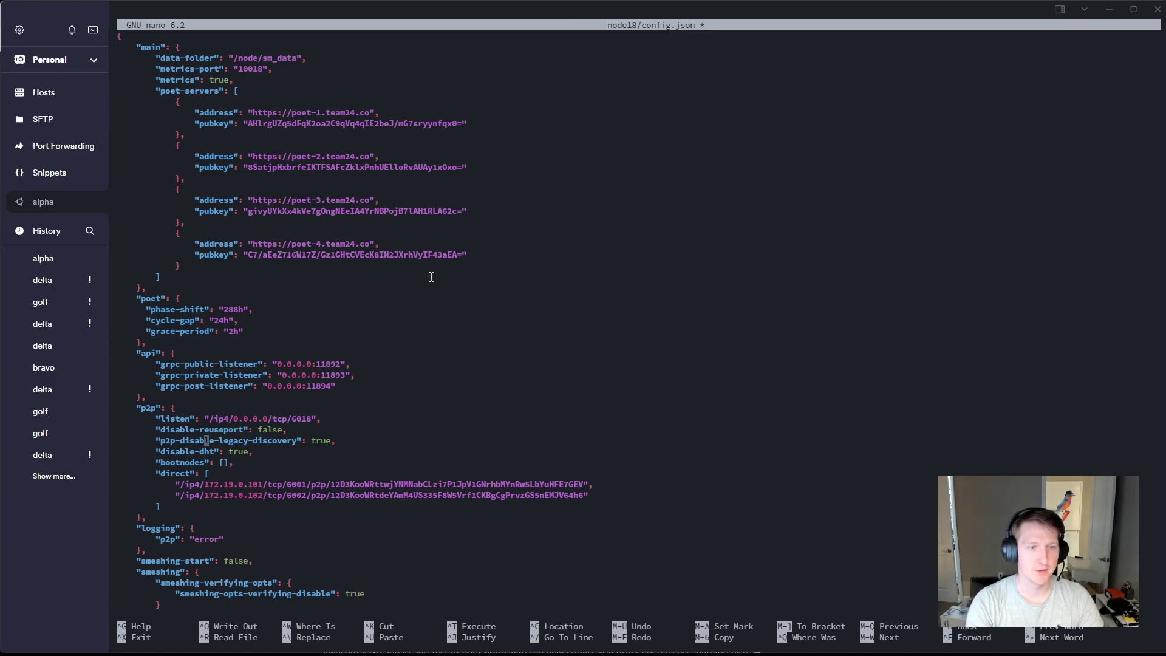
key(ctrl+k)
Cut the top-level "smeshing-start": false line above the smeshing section and go to the first line inside that section.
key(Down)
key(Down)
key(Down)
key(Down)
key(Down)
key(Down)
key(Down)
key(Down)
key(Down)
key(Down)
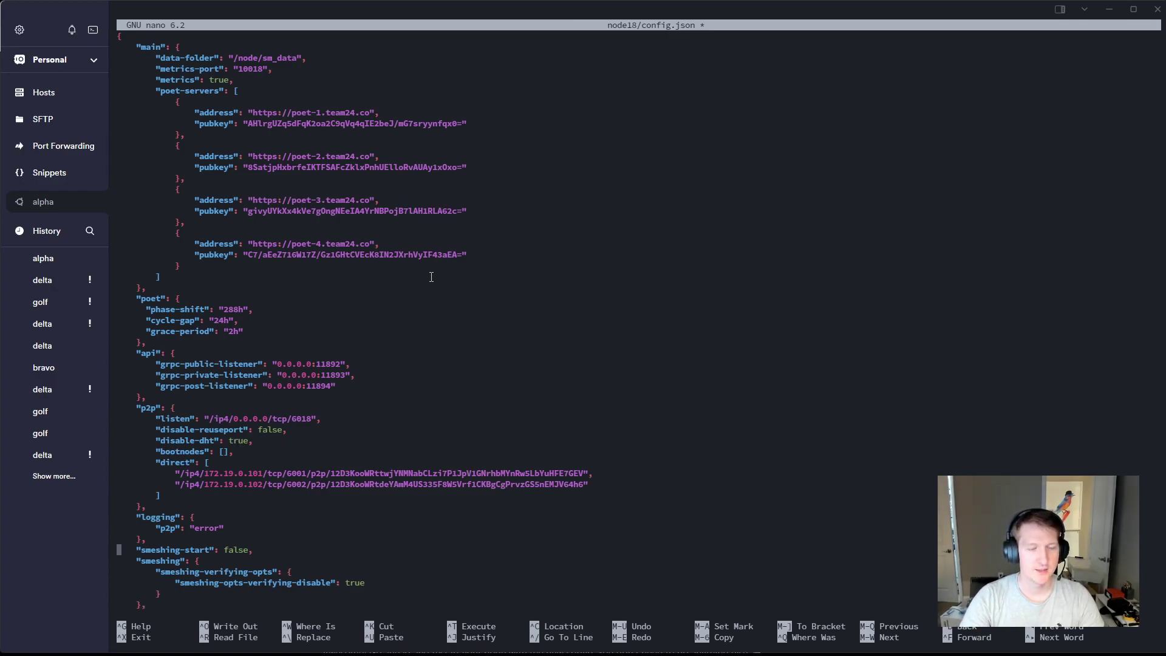
drag(255, 551, 138, 553)
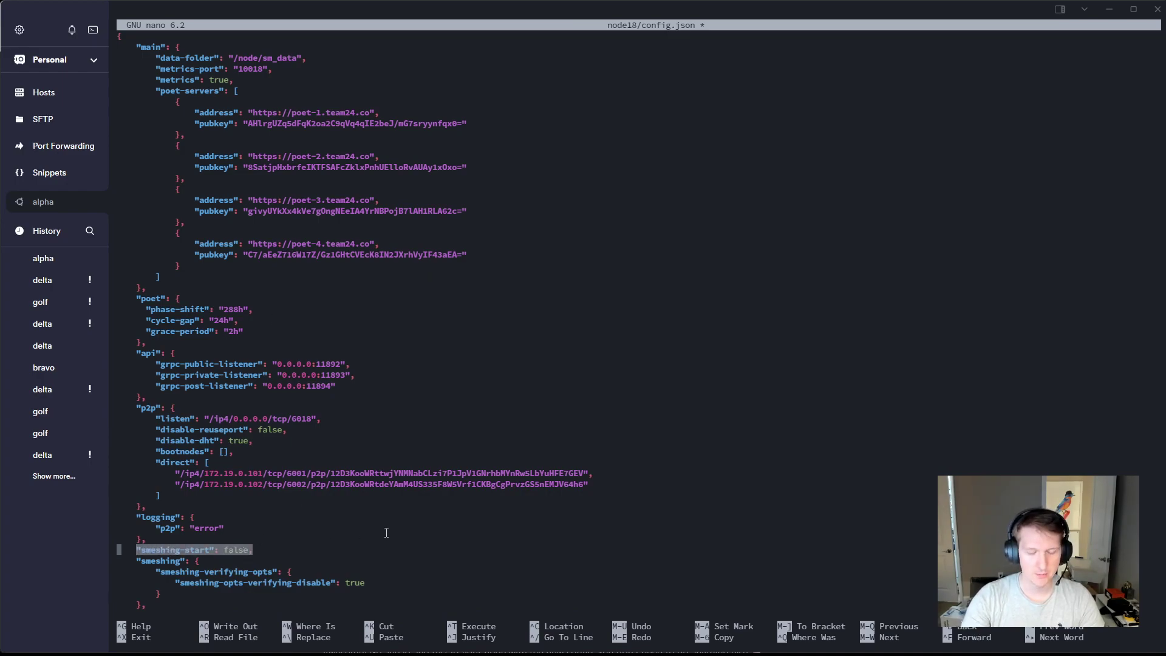
key(ctrl+k)
key(Down)
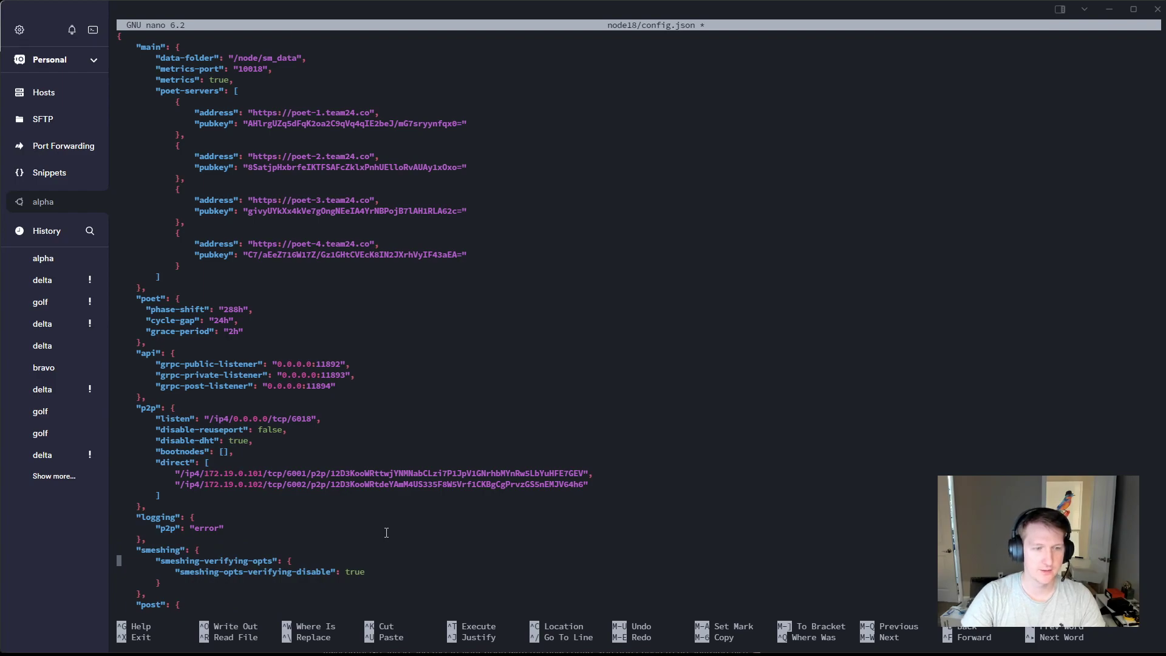
Insert an indented "smeshing-start": false, line as the first entry inside the smeshing section.
key(Left)
key(Return)
text("smeshing-start": false,)
key(Left)
key(Left)
key(Left)
key(Left)
key(Left)
key(Left)
key(Left)
key(Left)
key(Left)
key(Left)
key(Left)
key(Left)
key(Left)
key(Left)
key(Left)
key(Left)
key(Left)
key(Left)
key(Left)
key(Left)
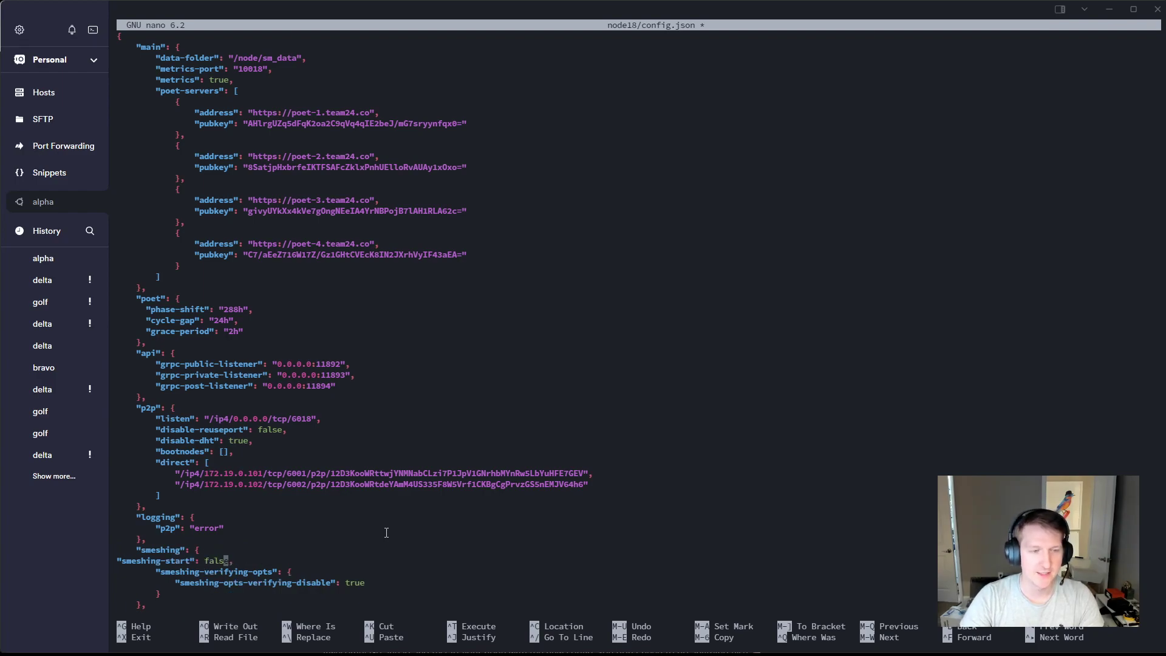
key(Left)
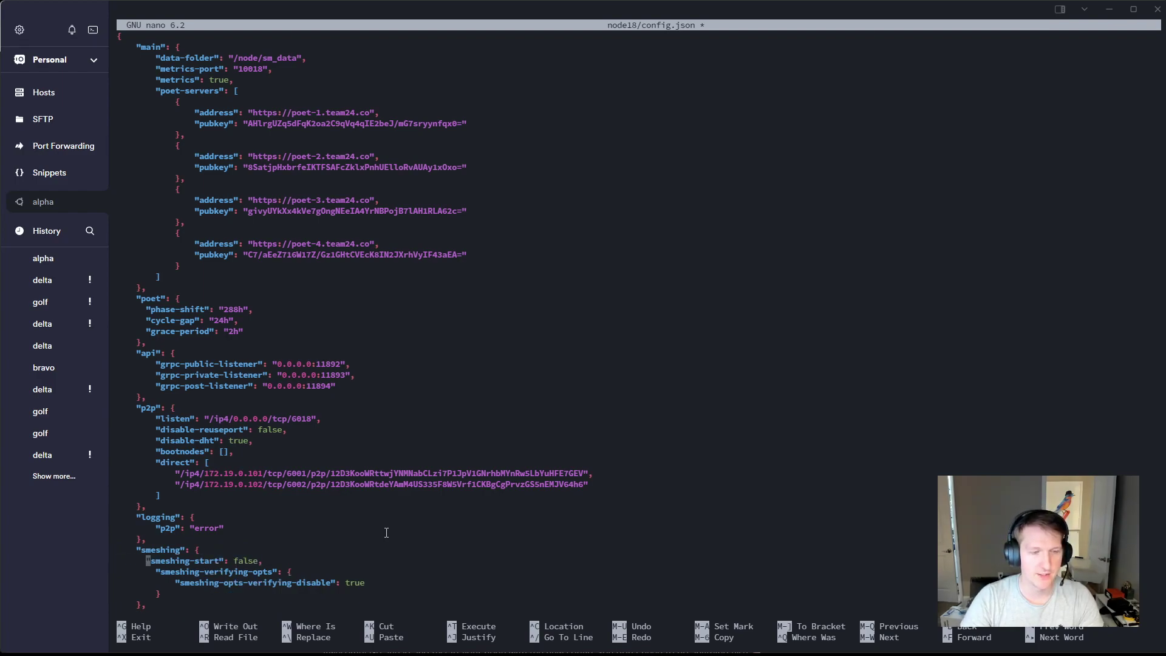
Review the edited node18 config from the closing post section back up to the opening main section.
key(Down)
key(Down)
key(Down)
key(Down)
key(Down)
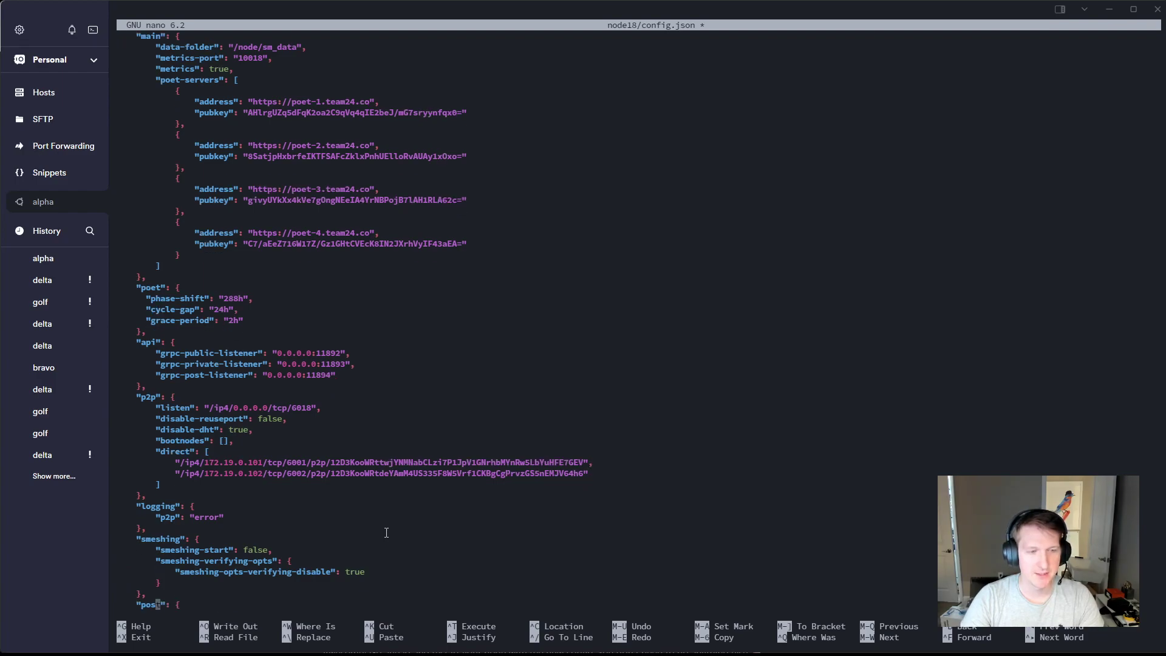
key(Down)
key(Down)
key(Down)
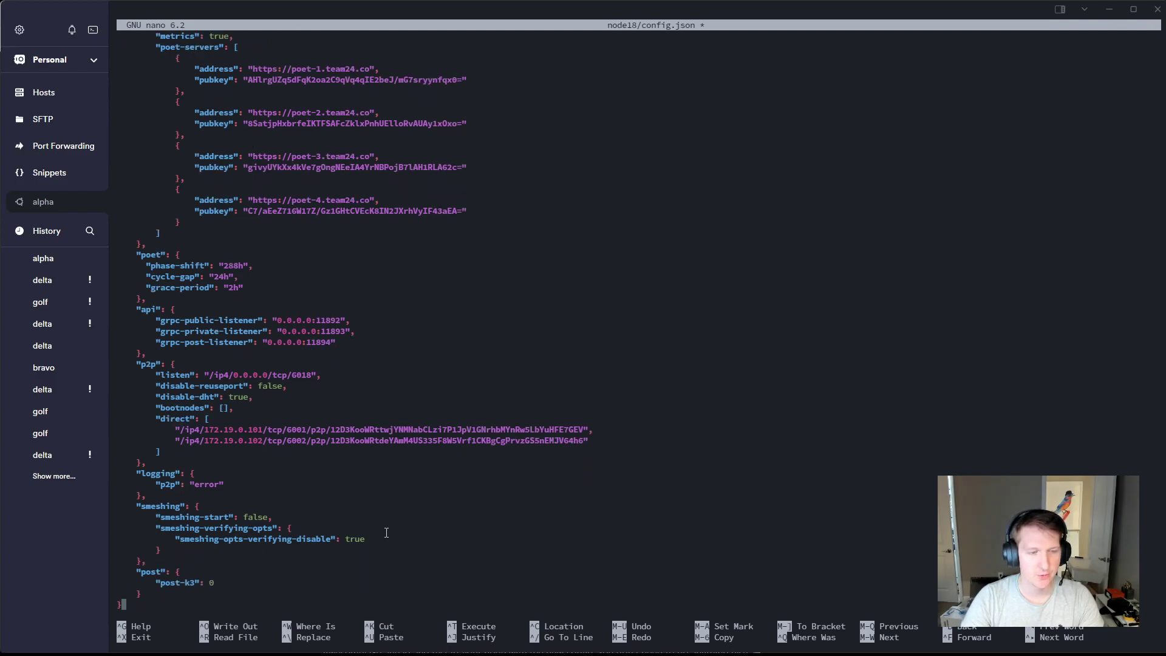
key(Down)
key(Up)
key(Up)
key(Up)
key(Up)
key(Up)
key(Up)
key(Up)
key(Up)
key(Up)
key(Up)
key(Up)
key(Up)
key(Up)
key(Up)
key(Up)
key(Up)
key(Up)
key(Up)
key(Up)
key(Up)
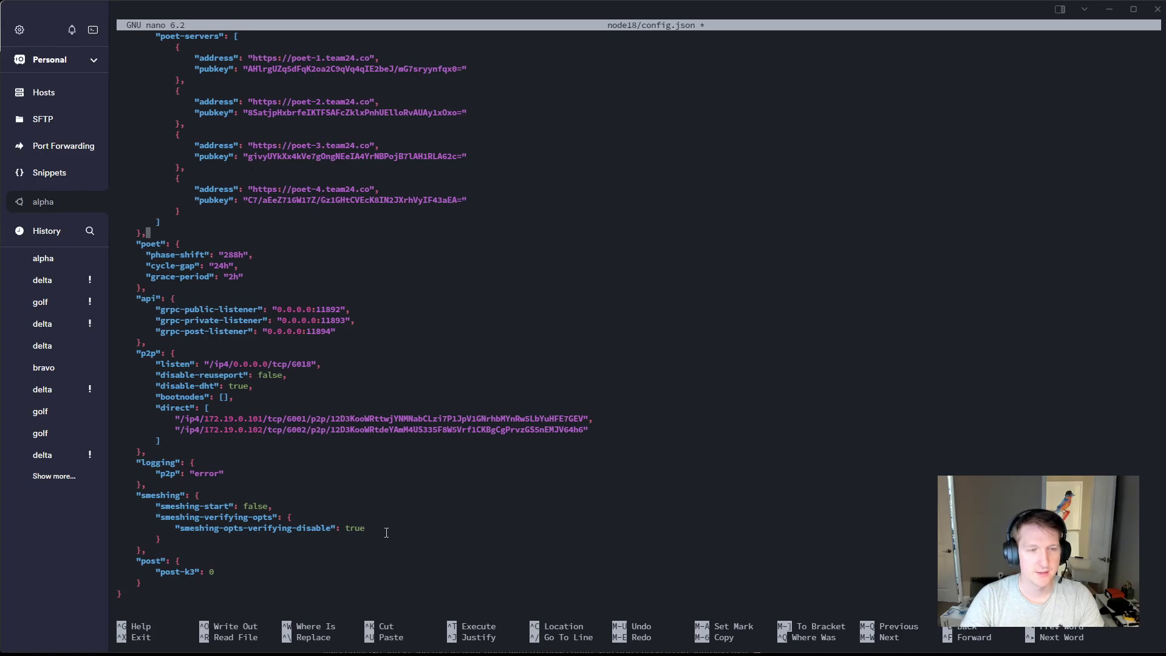
key(Up)
key(Up)
key(Up)
key(Up)
key(Up)
key(Up)
key(Up)
key(Up)
key(Up)
key(Up)
key(Up)
key(Up)
key(Up)
key(Up)
key(Up)
key(Up)
key(Up)
key(Up)
key(Up)
key(Up)
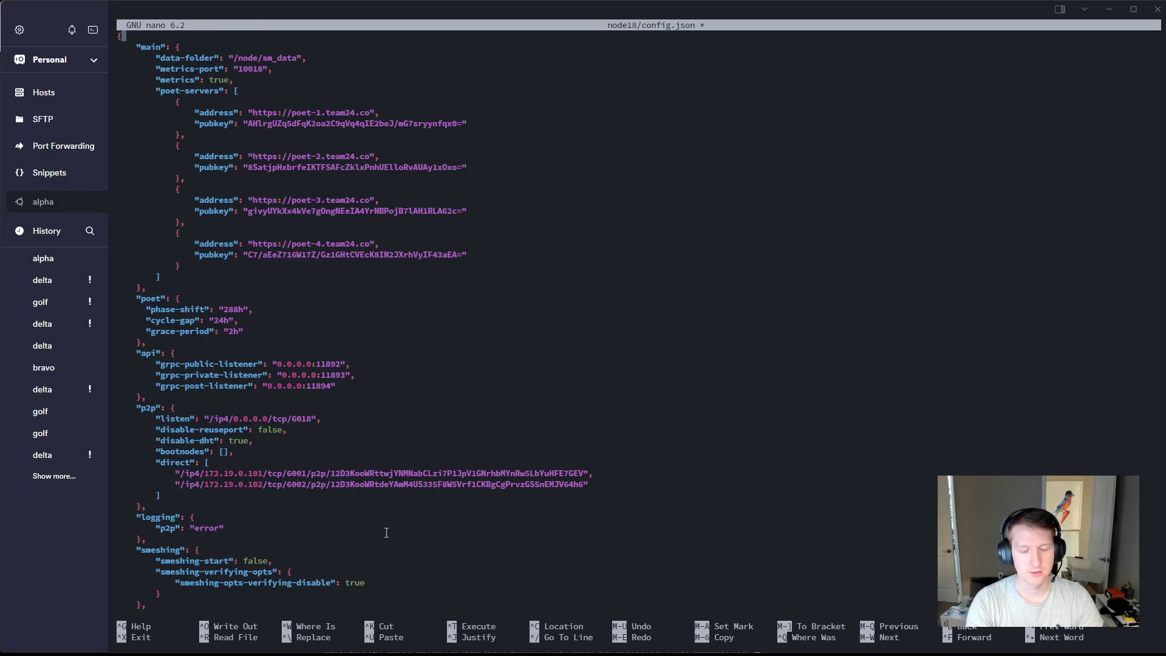
Save node18/config.json under the same name and exit nano.
key(ctrl+x)
key(y)
key(Return)
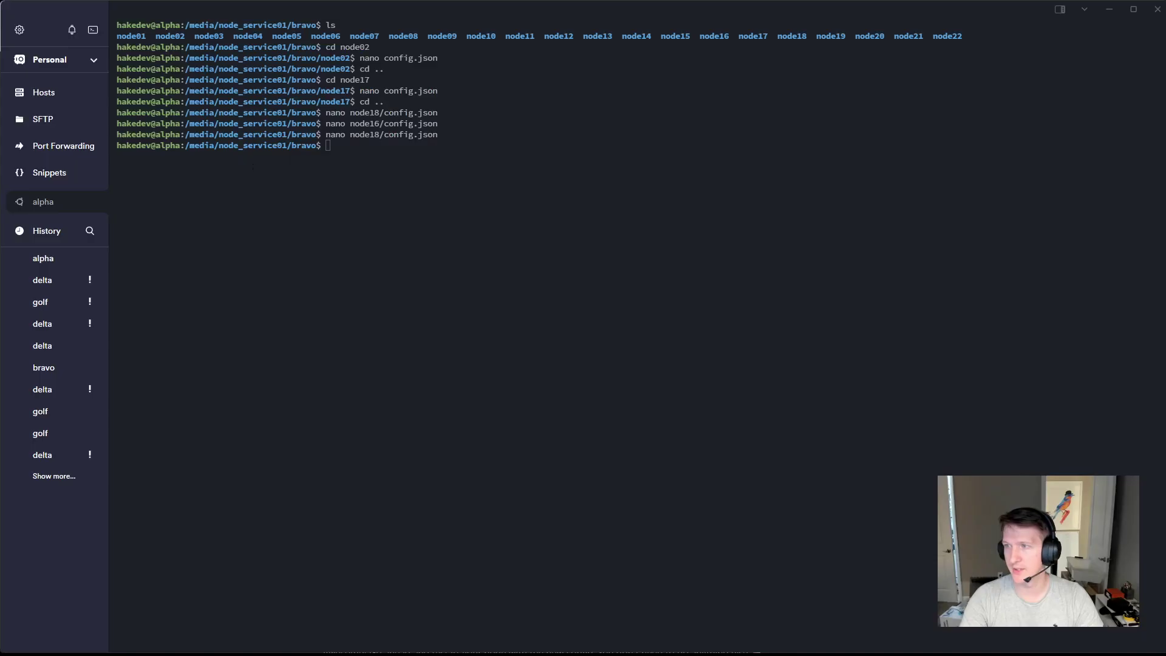
Switch to Portainer in the browser and open the compose file of bravo-spacemesh-stack for editing.
key(alt+Tab)
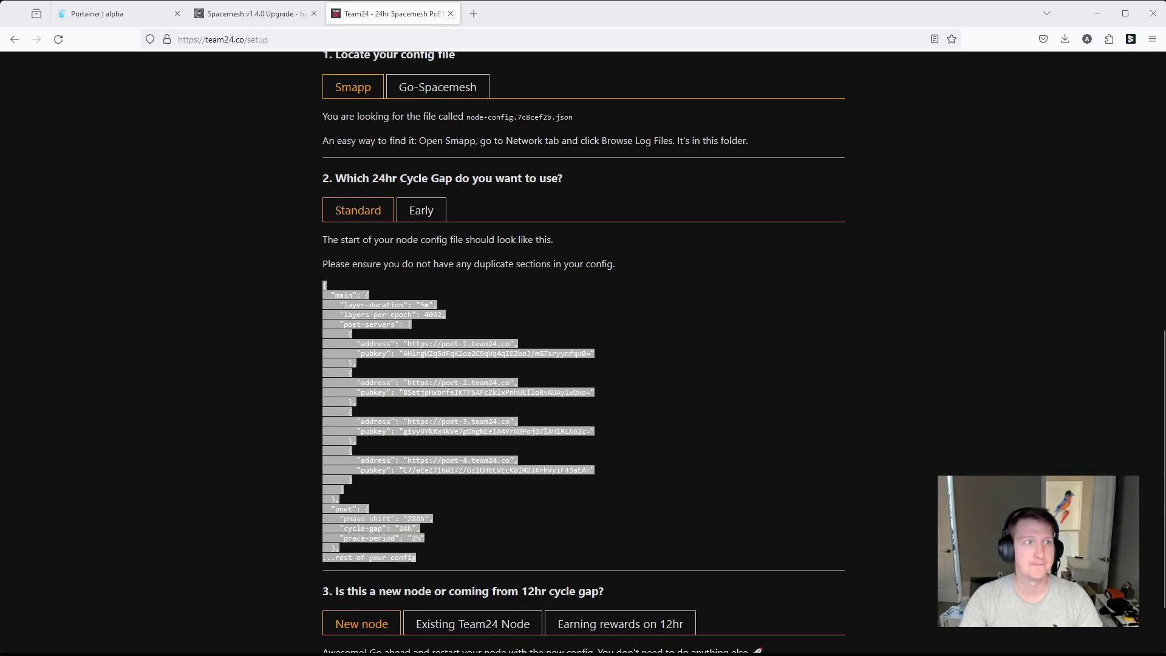
key(ctrl+shift+Tab)
key(ctrl+shift+Tab)
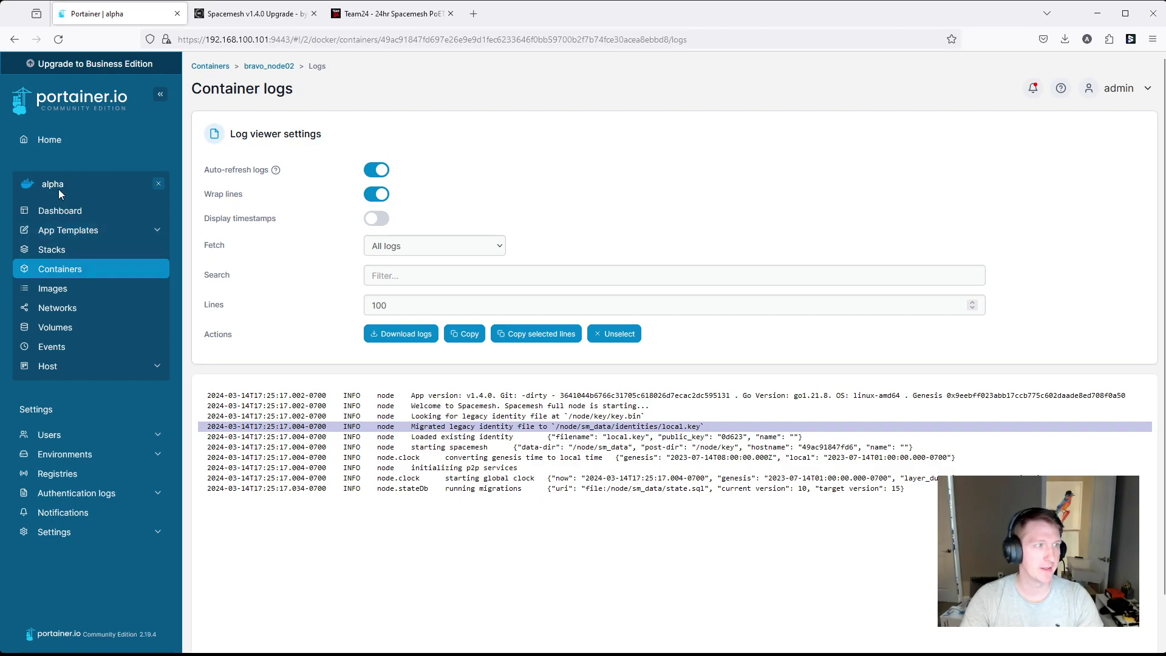
key(alt+Left)
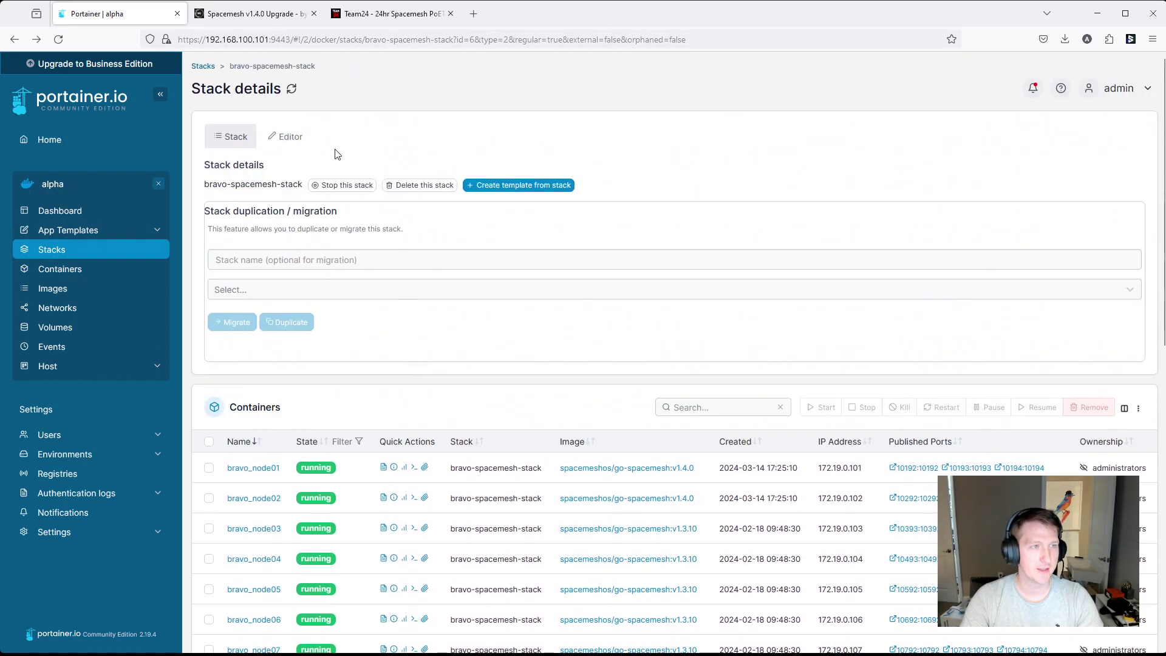
click(286, 136)
Set node18's image in the compose file to spacemeshos/go-spacemesh:v1.4.0.
scroll(412, 363, down, 20)
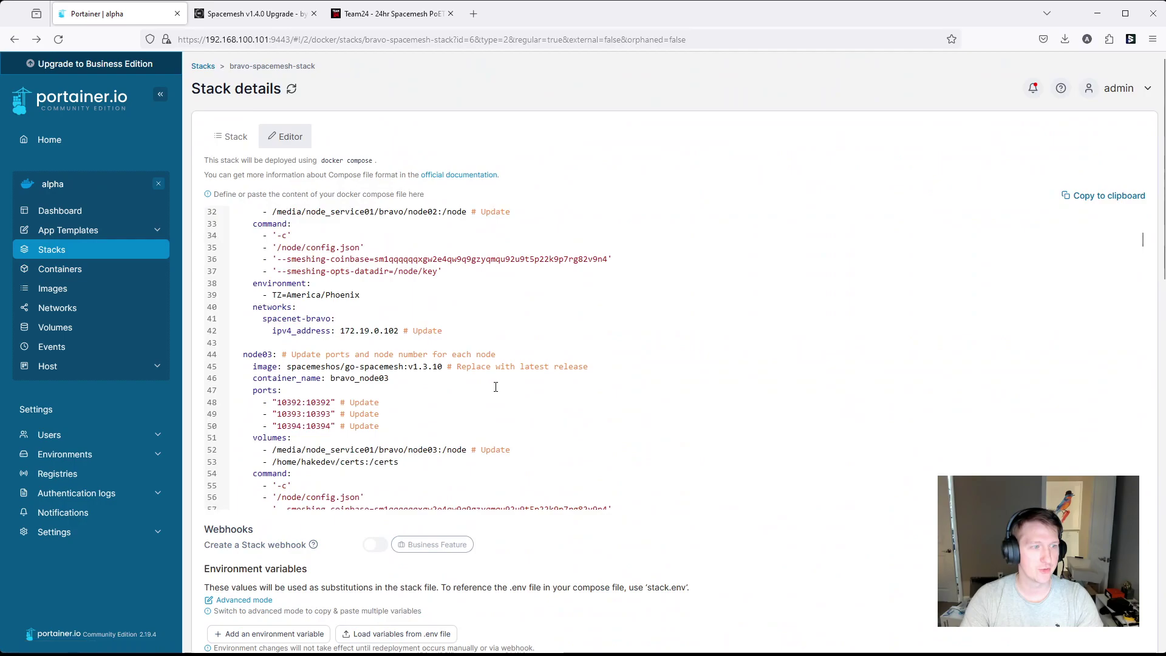
scroll(412, 363, down, 18)
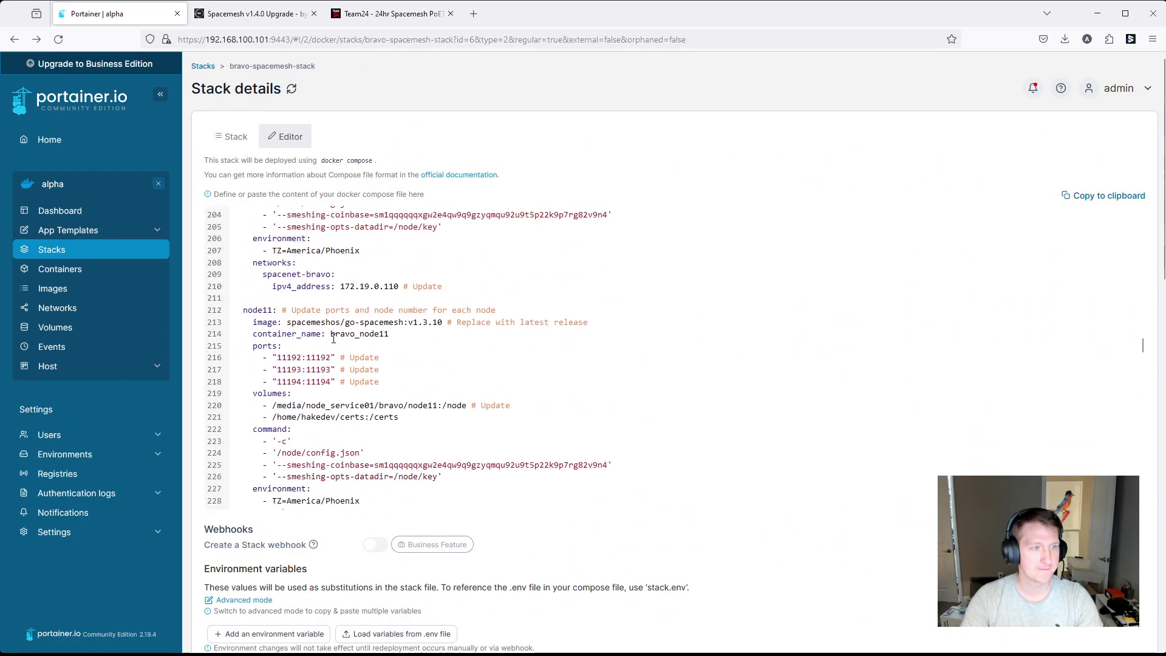
scroll(331, 341, down, 7)
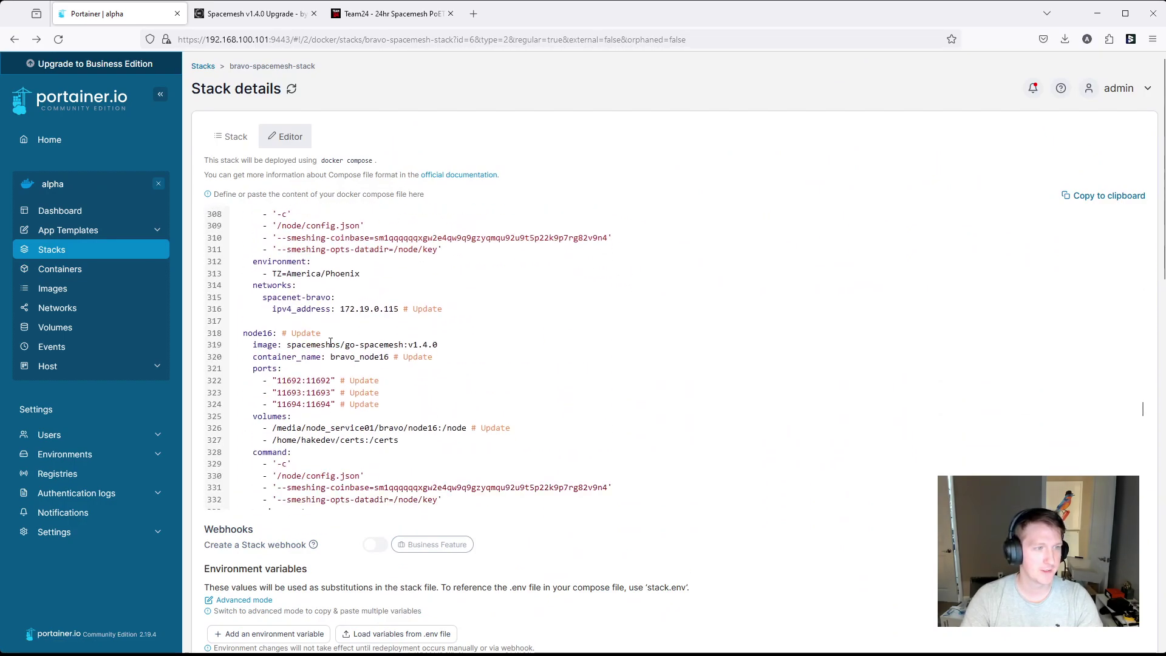
scroll(331, 341, down, 7)
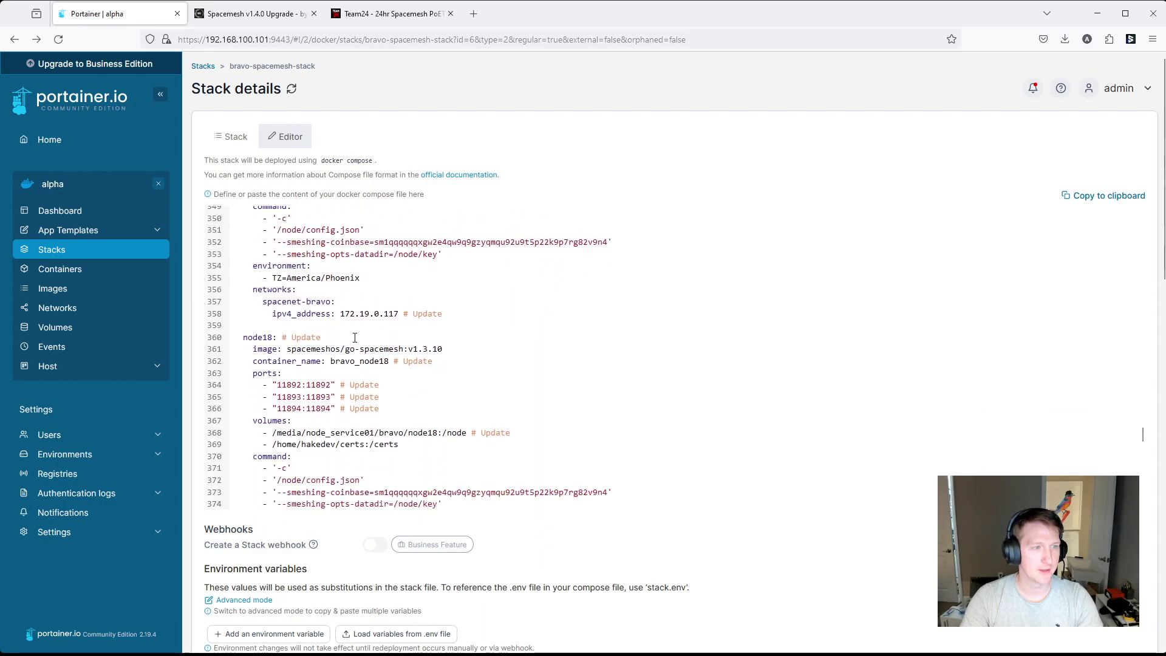
click(423, 348)
key(Delete)
text(4)
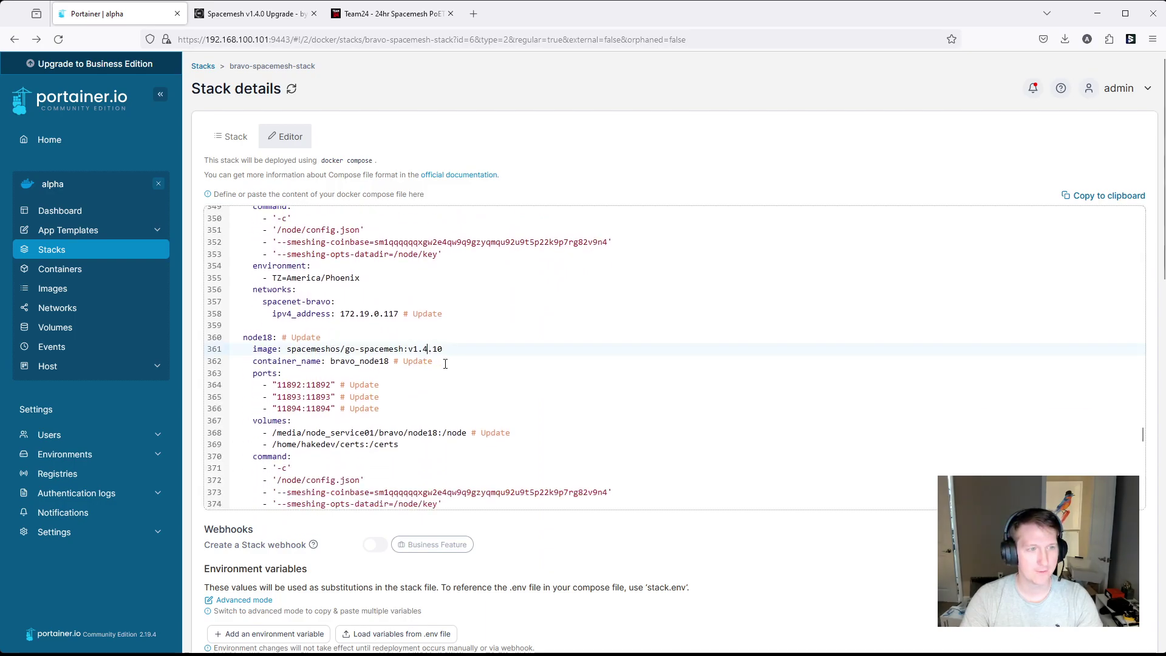
double_click(436, 349)
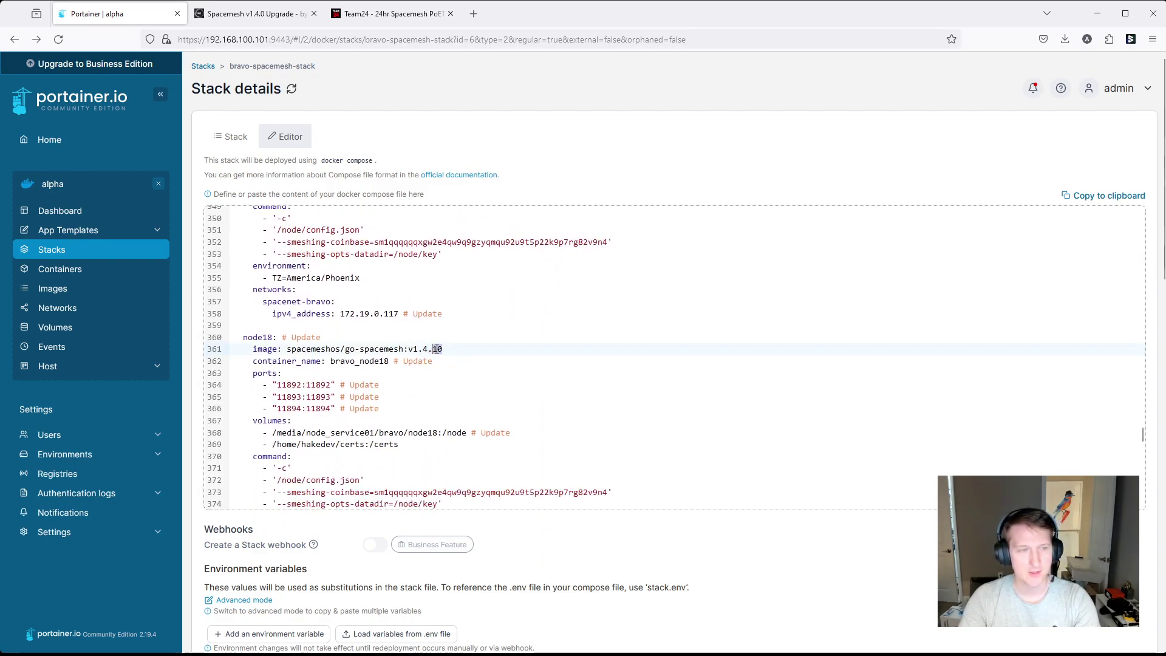
text(0)
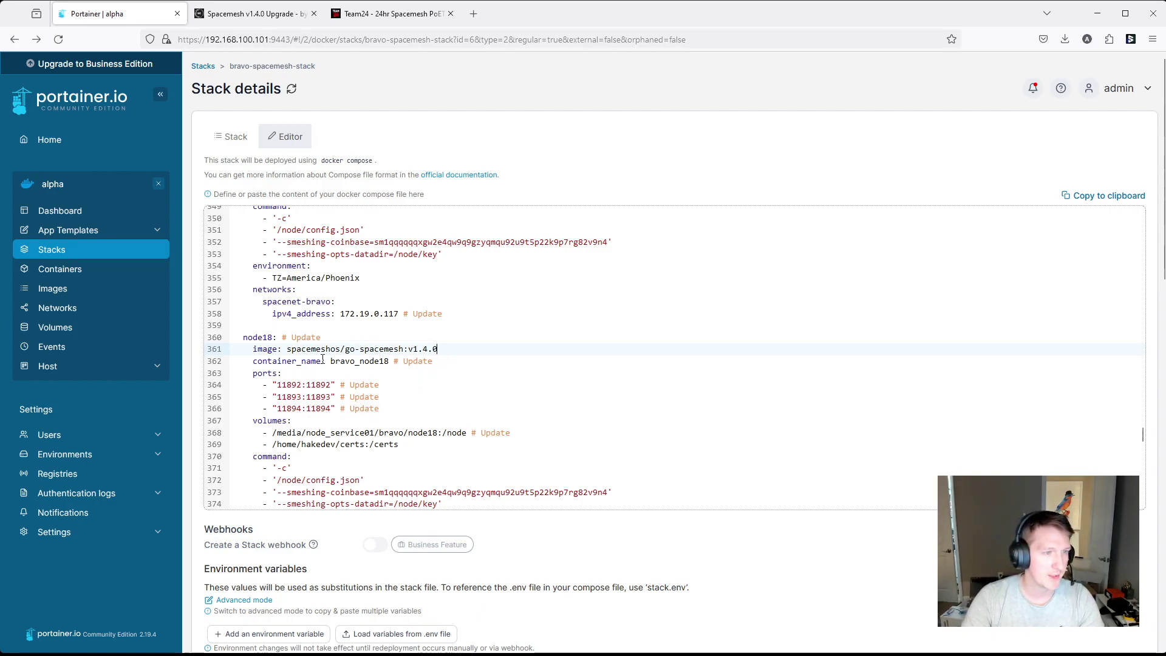
Delete the certs volume mapping line from the node18 service and check the rest of its definition.
scroll(306, 409, down, 2)
triple_click(320, 382)
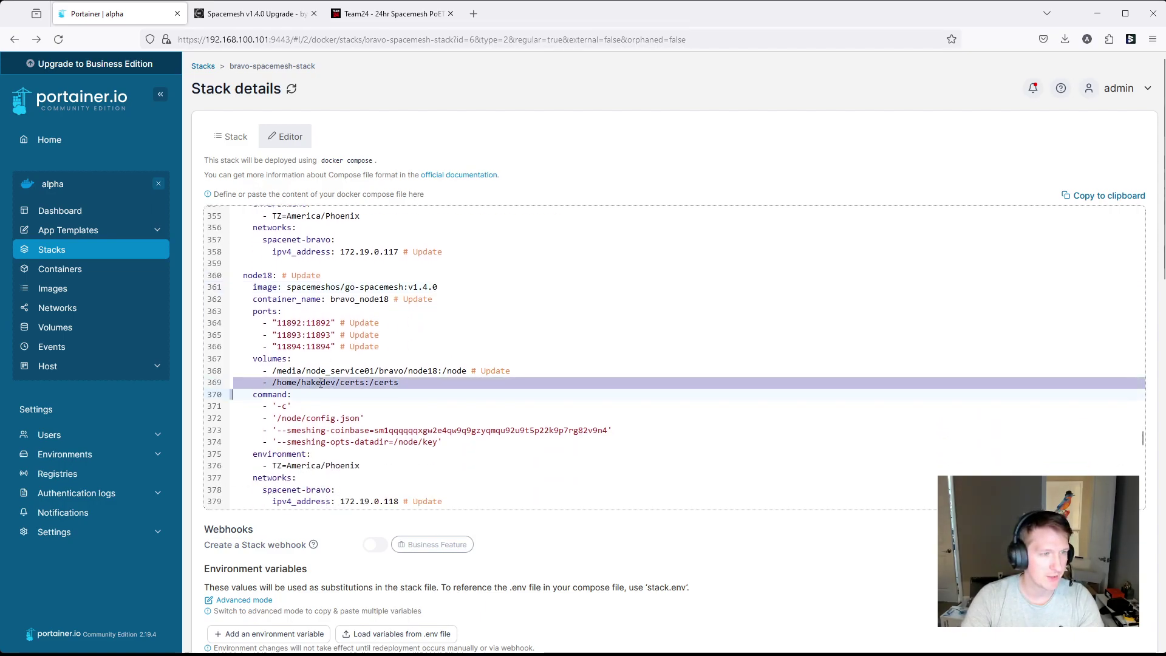
key(Delete)
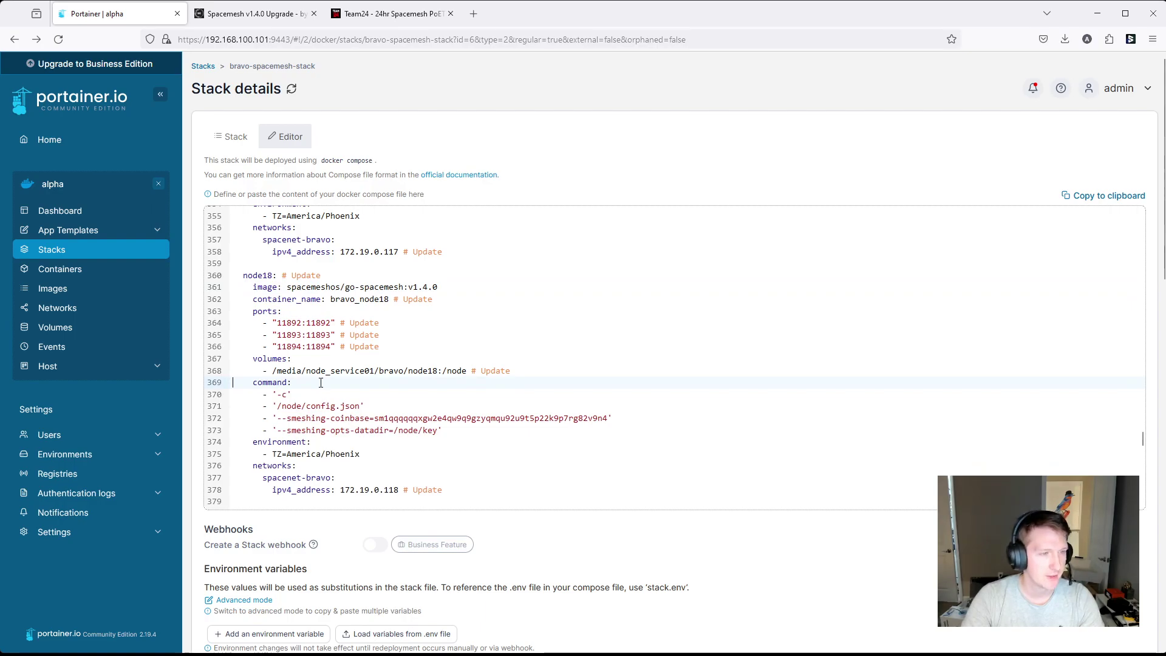
scroll(411, 432, down, 2)
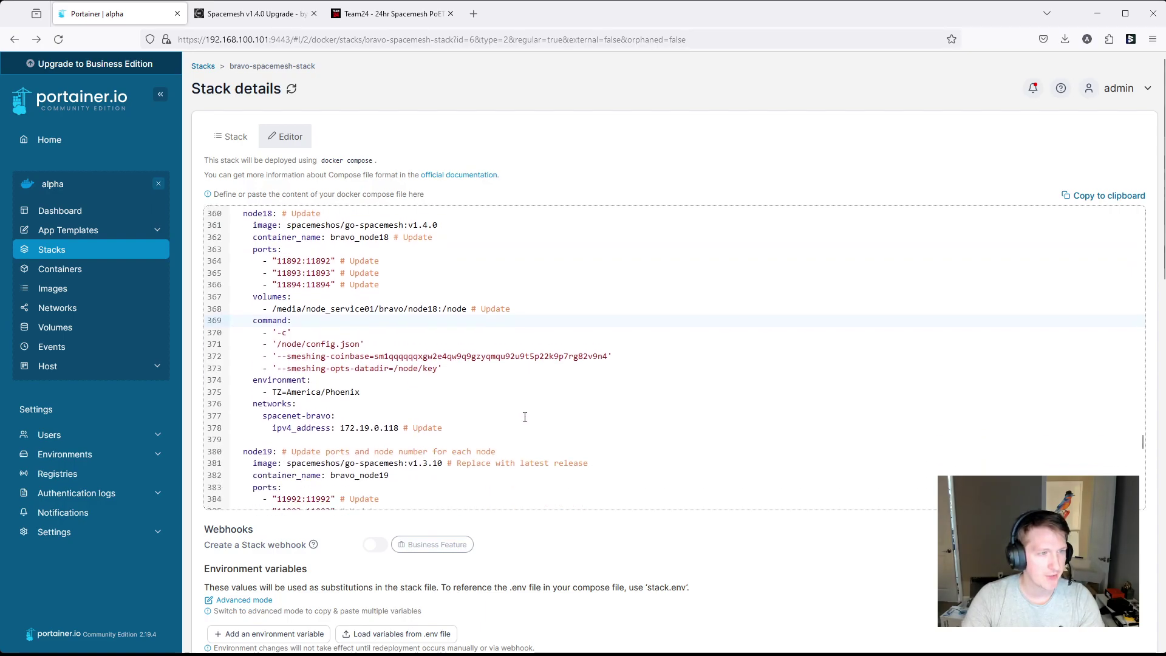
scroll(524, 417, up, 4)
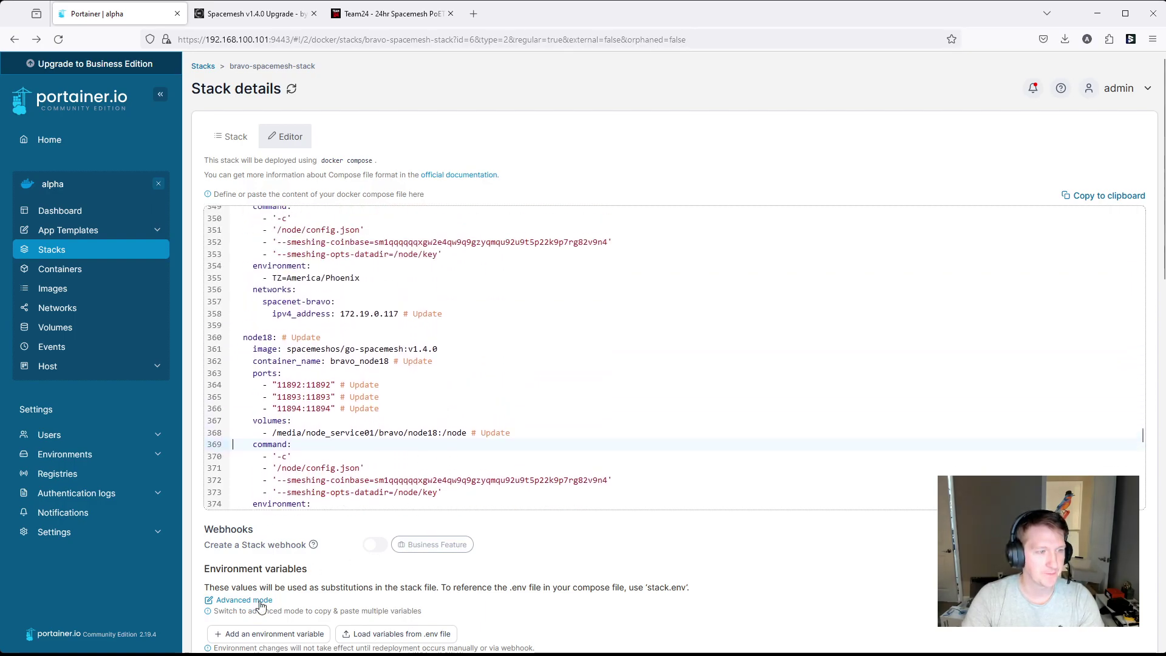
Update bravo-spacemesh-stack with the edited compose file, leaving re-pull image and redeploy off.
scroll(267, 605, down, 5)
click(271, 384)
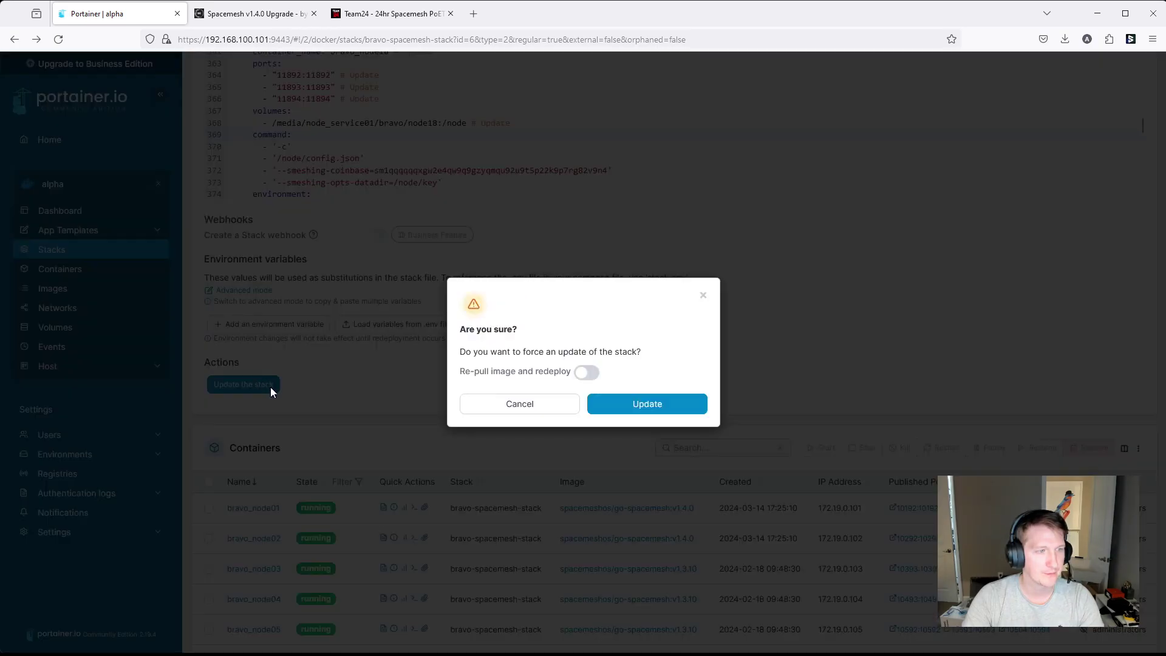
click(625, 411)
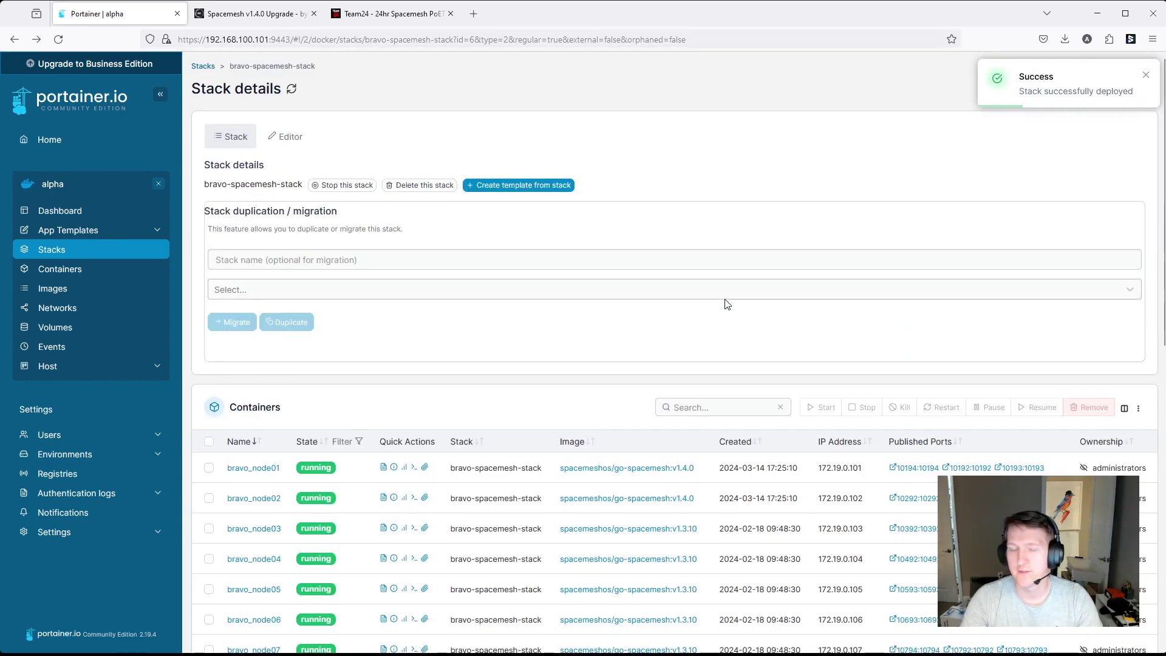
Open the bravo_node18 container logs and highlight the entry about the legacy identity file migration.
scroll(538, 308, down, 8)
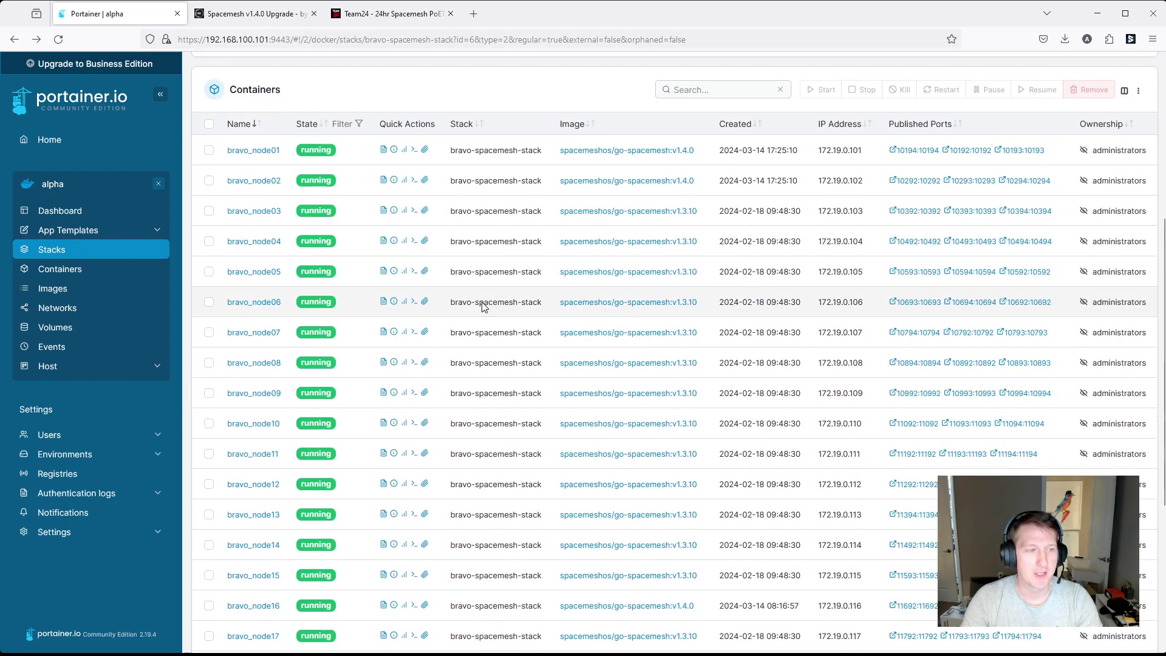
click(383, 489)
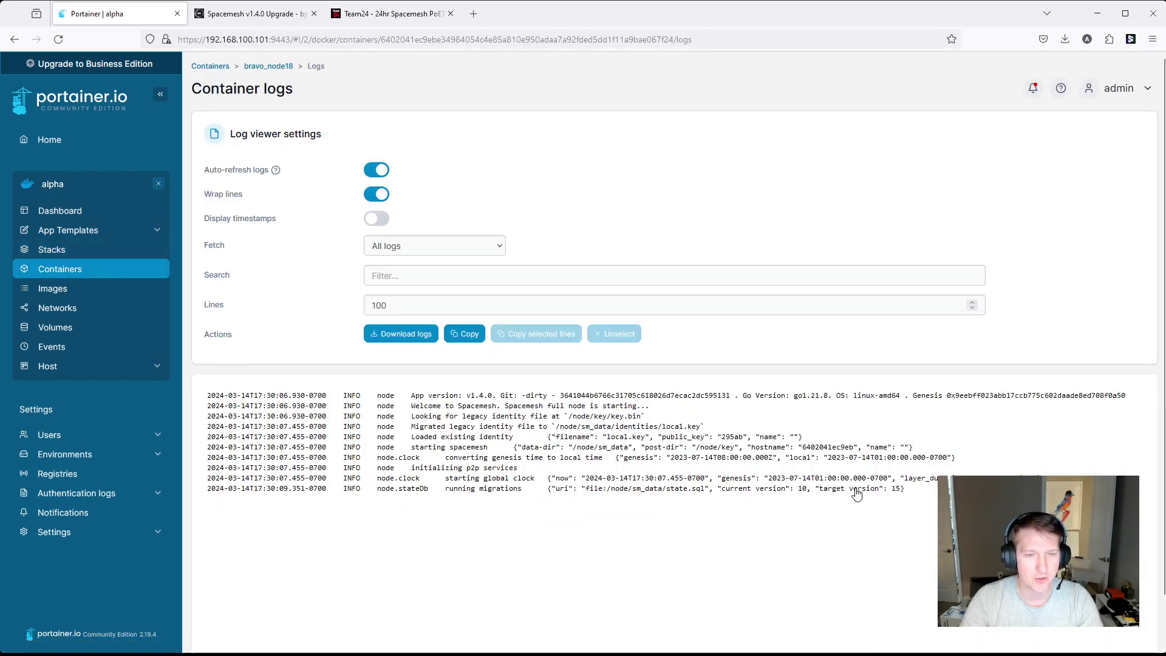
click(455, 430)
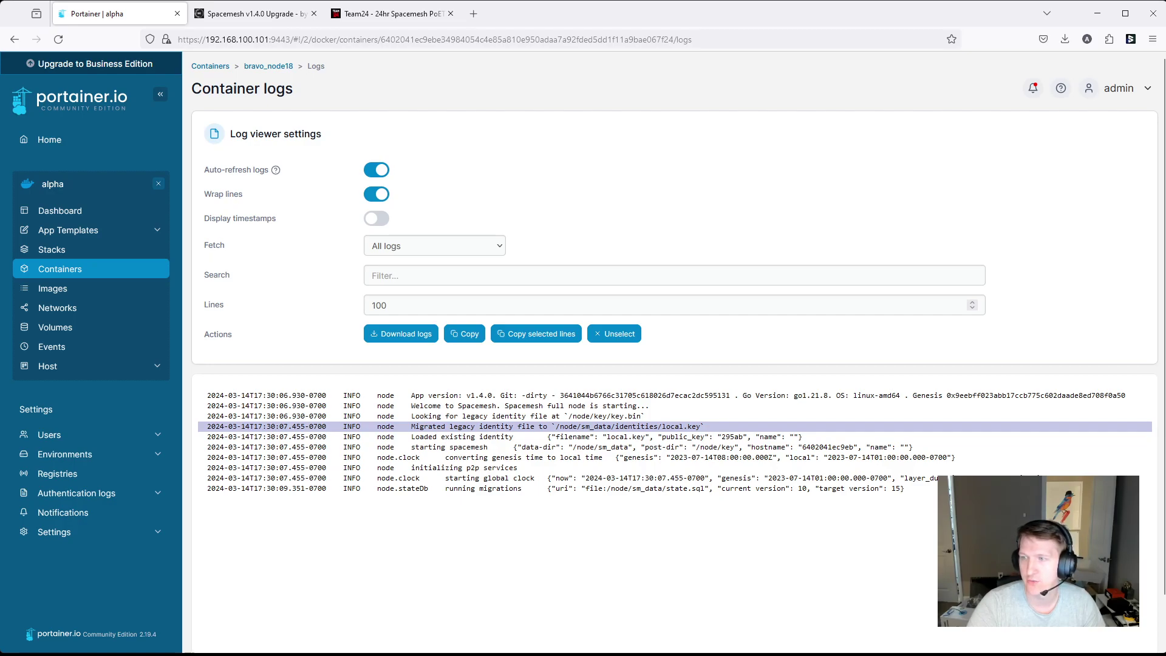
Switch to the alpha terminal, list the contents of the node01 folder and enter its sm_data directory.
key(alt+Tab)
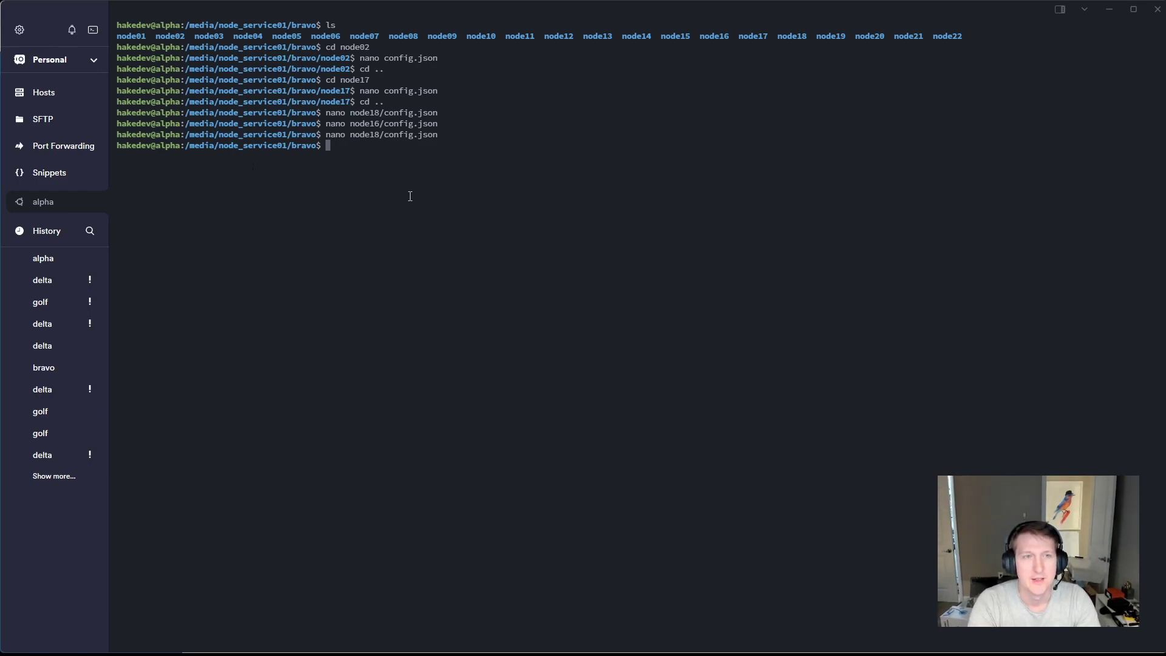
text(cd node01)
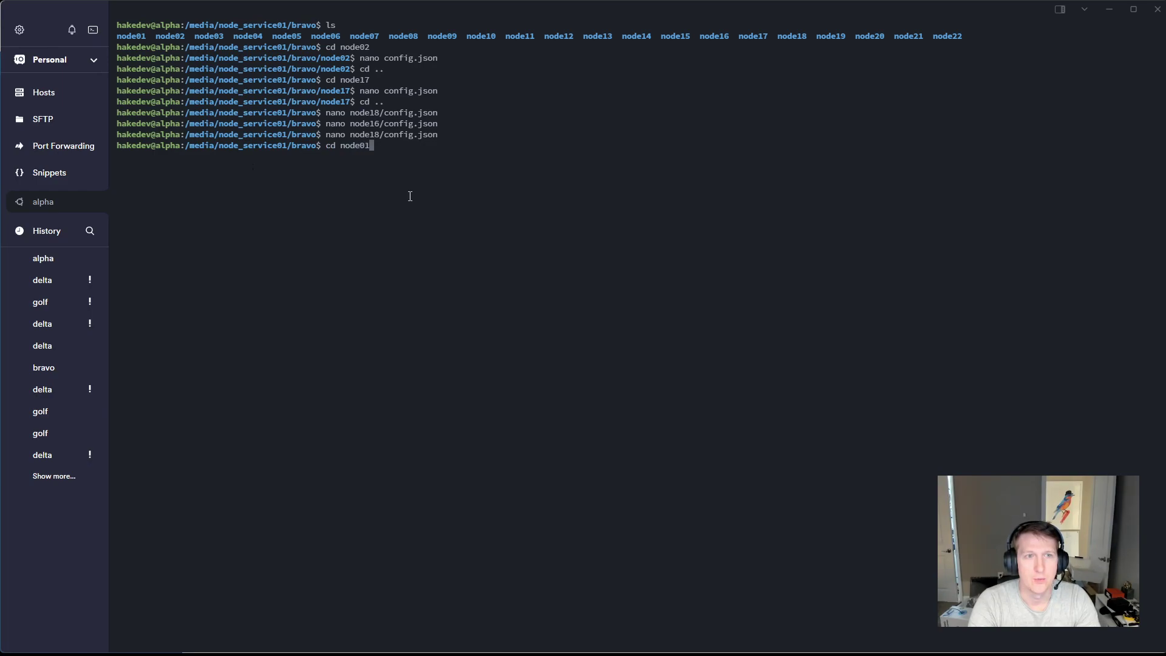
key(Return)
text(ls)
key(Return)
text(cd sm_data/)
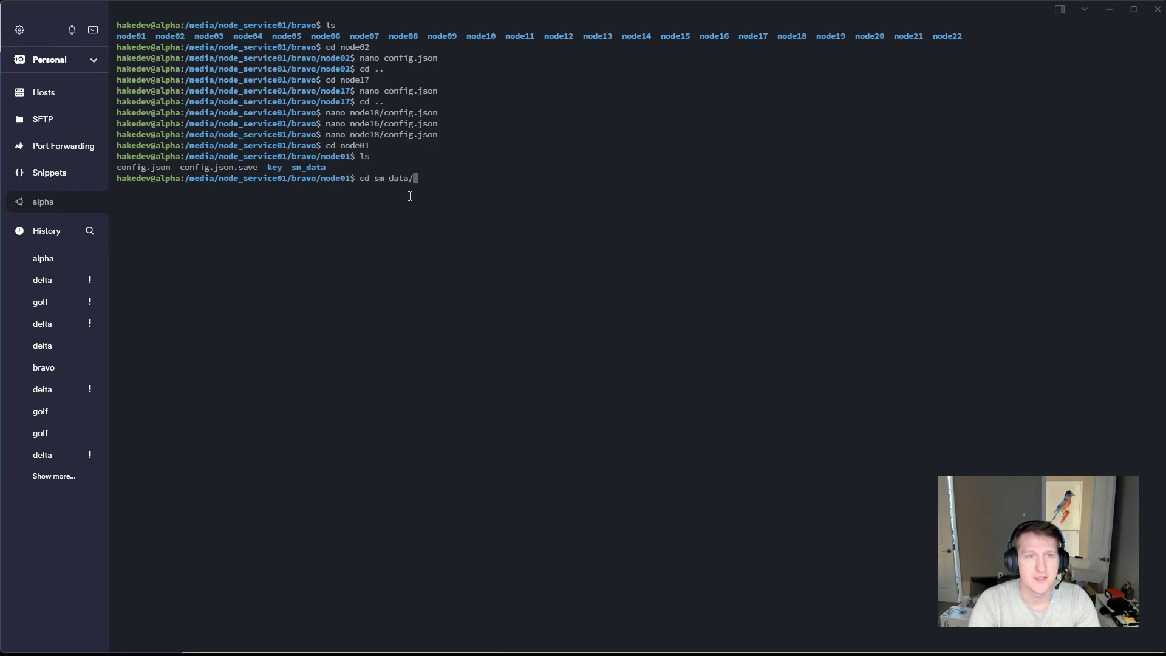
key(Return)
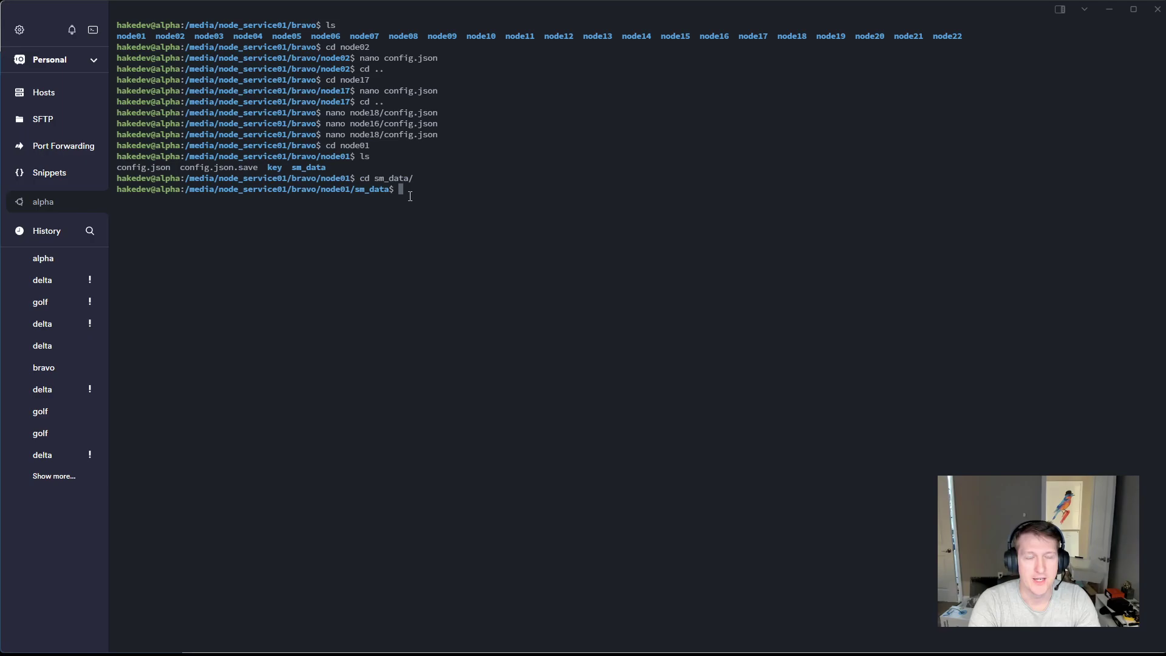
List the sm_data files, including in long format, and examine the local.sql and node_state.sql.bak entries.
text(ls)
key(Return)
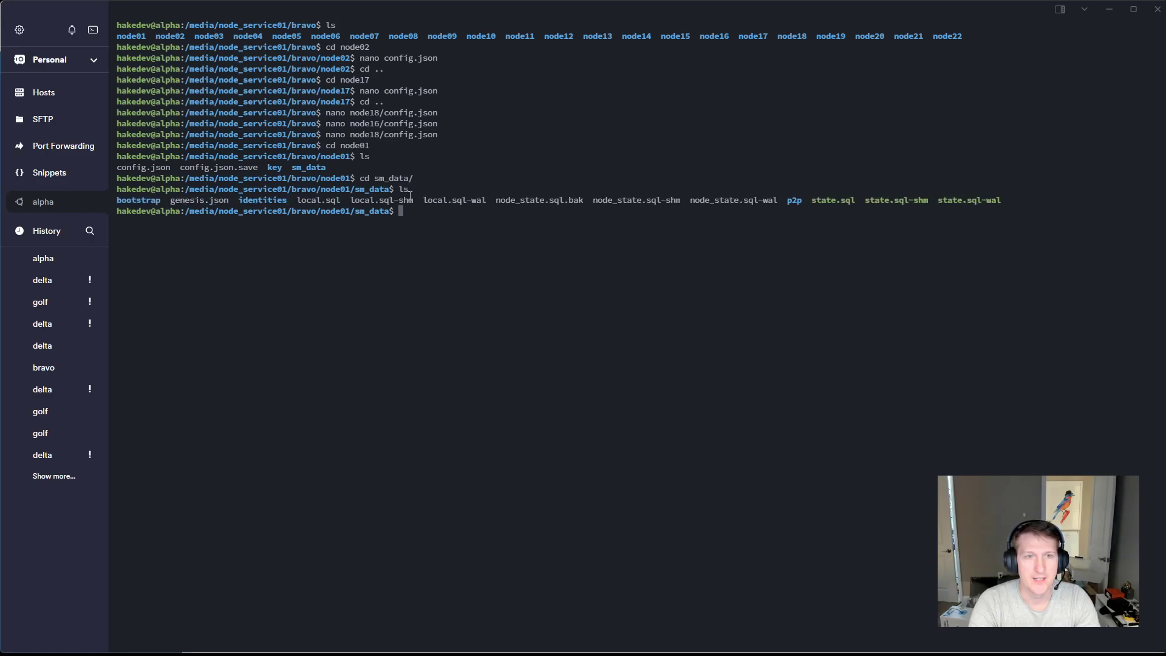
text(ls -l)
key(Return)
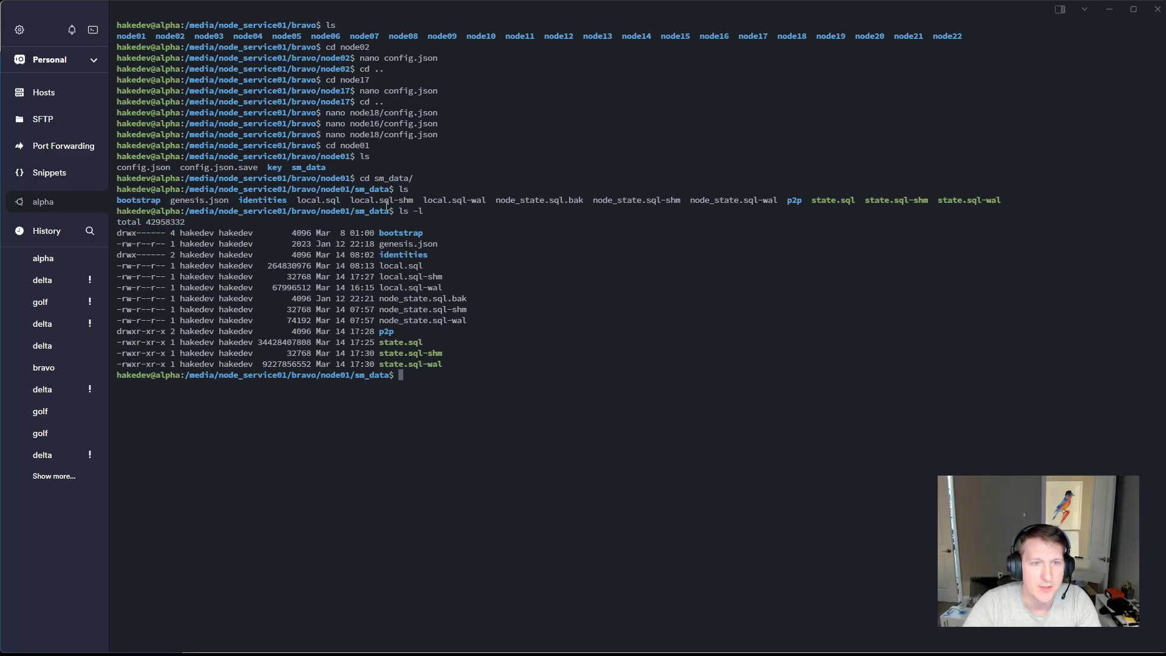
triple_click(382, 271)
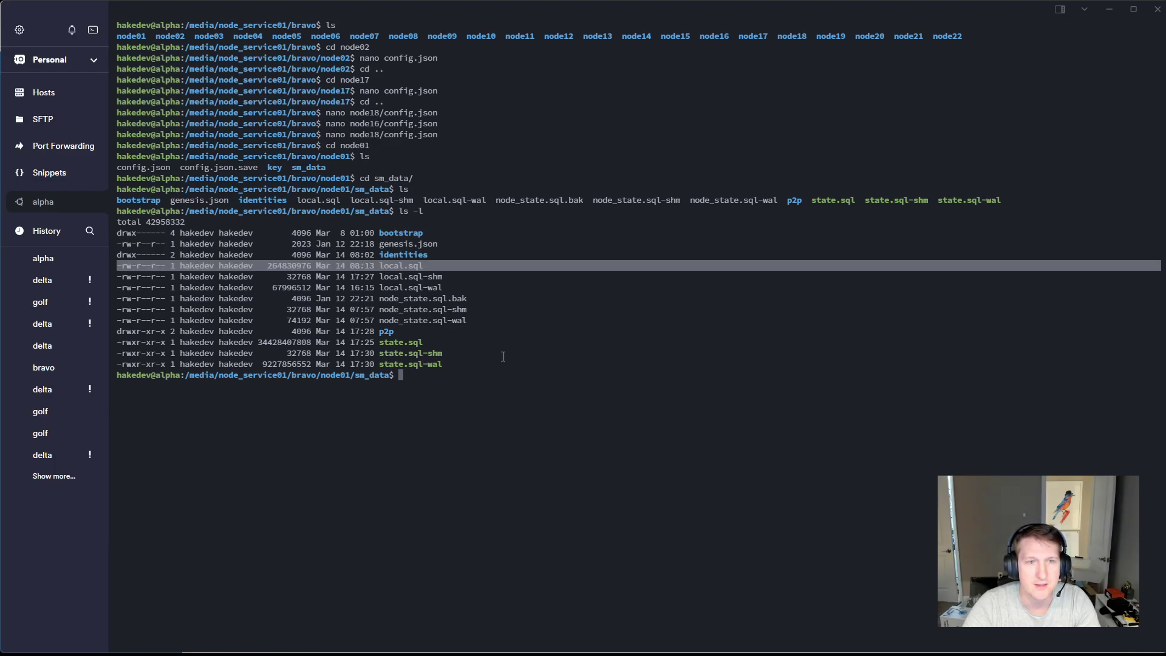
triple_click(409, 299)
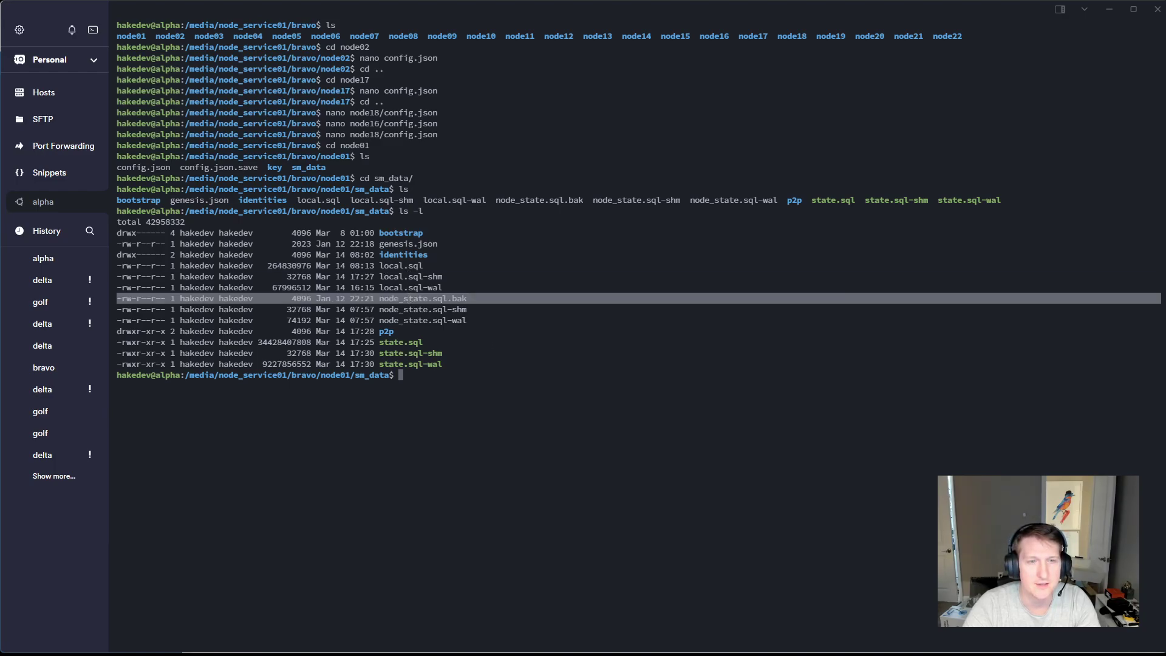
click(472, 321)
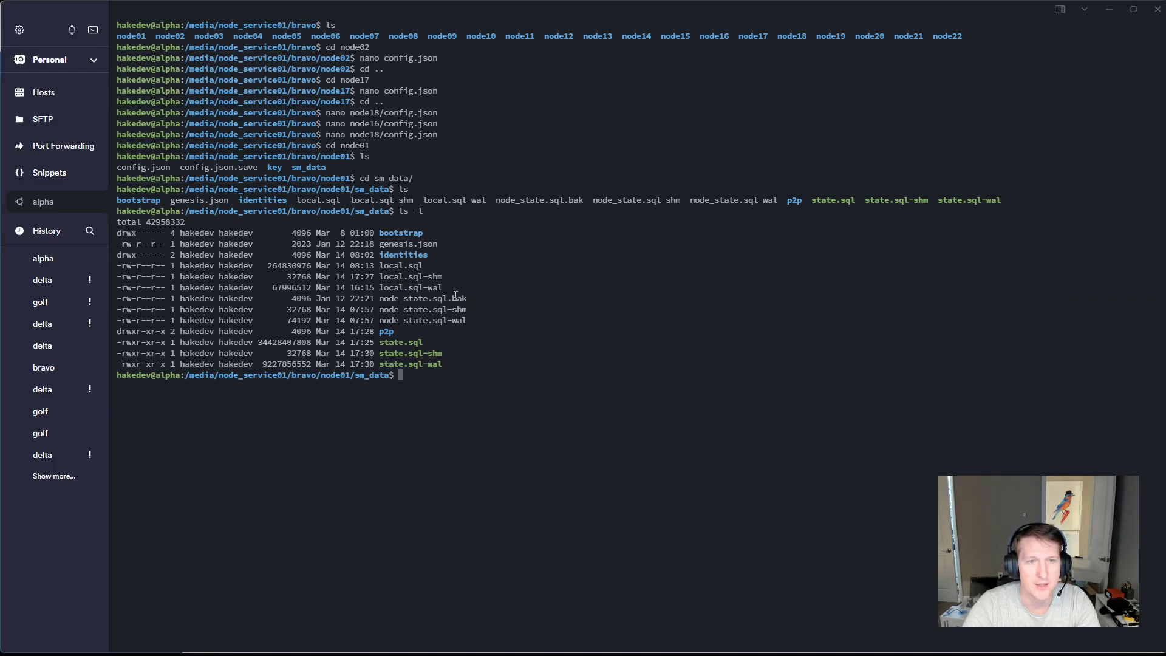
Highlight the .bak suffix of node_state.sql.bak and the identities directory entry in the long listing.
drag(447, 298, 469, 298)
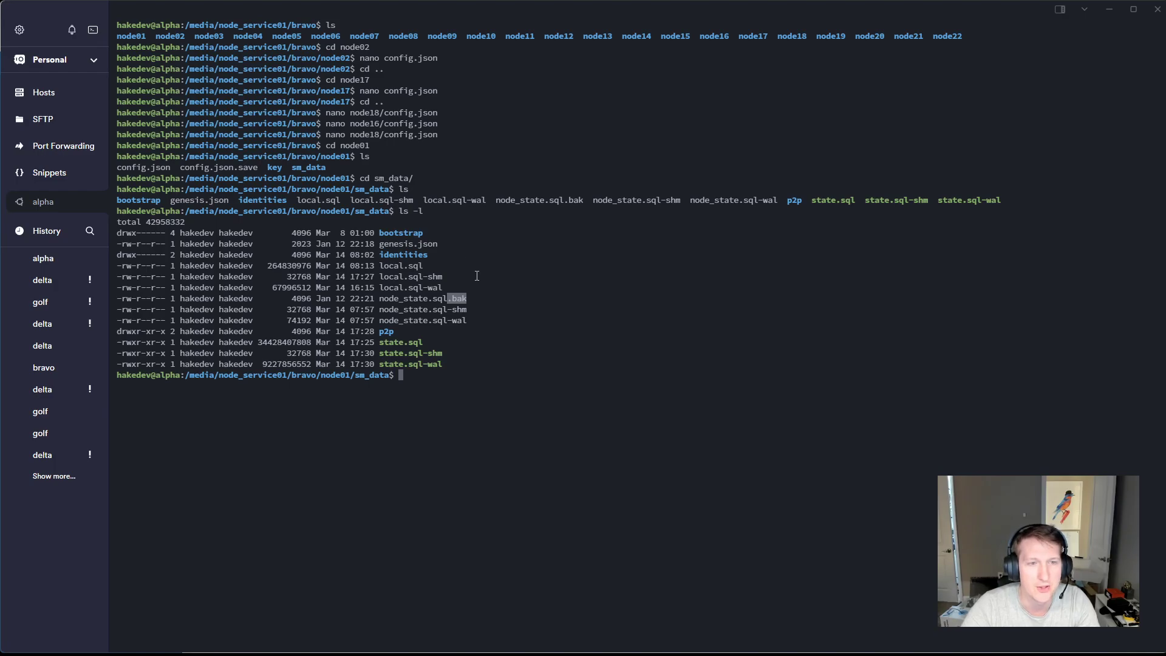
click(405, 255)
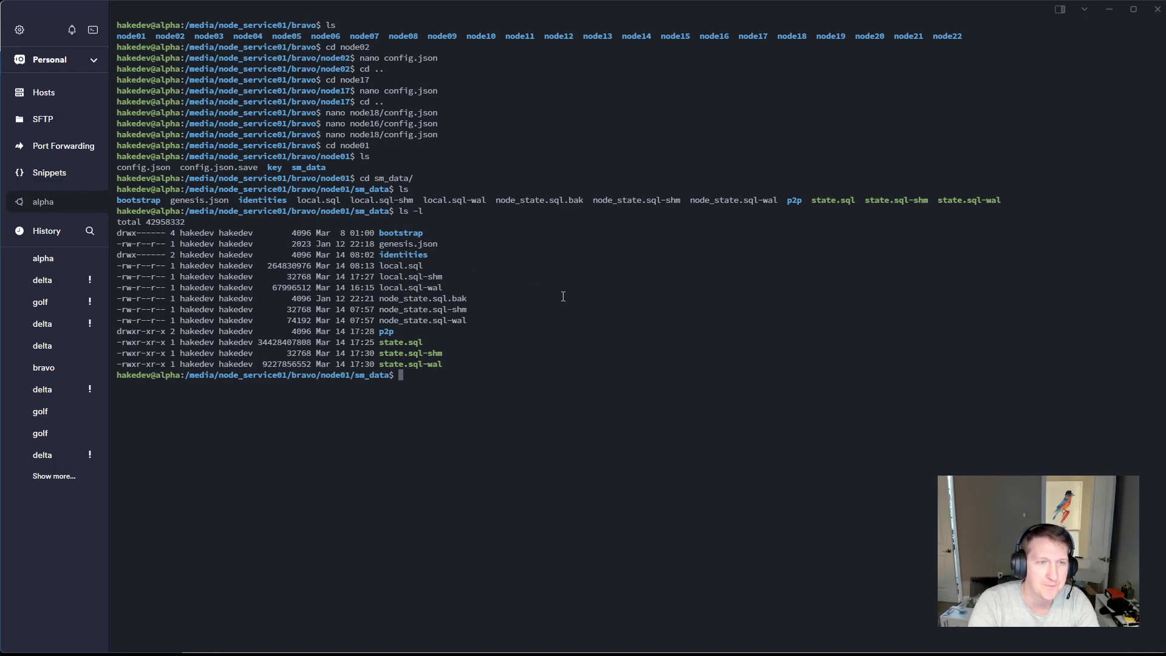
triple_click(408, 255)
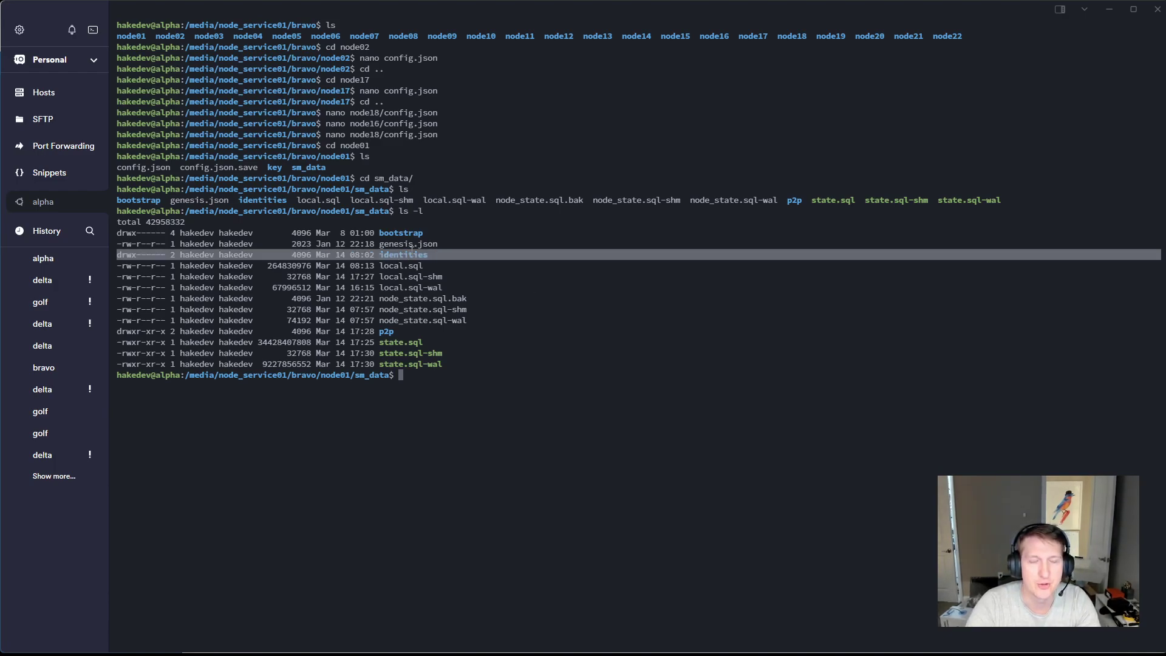
click(433, 380)
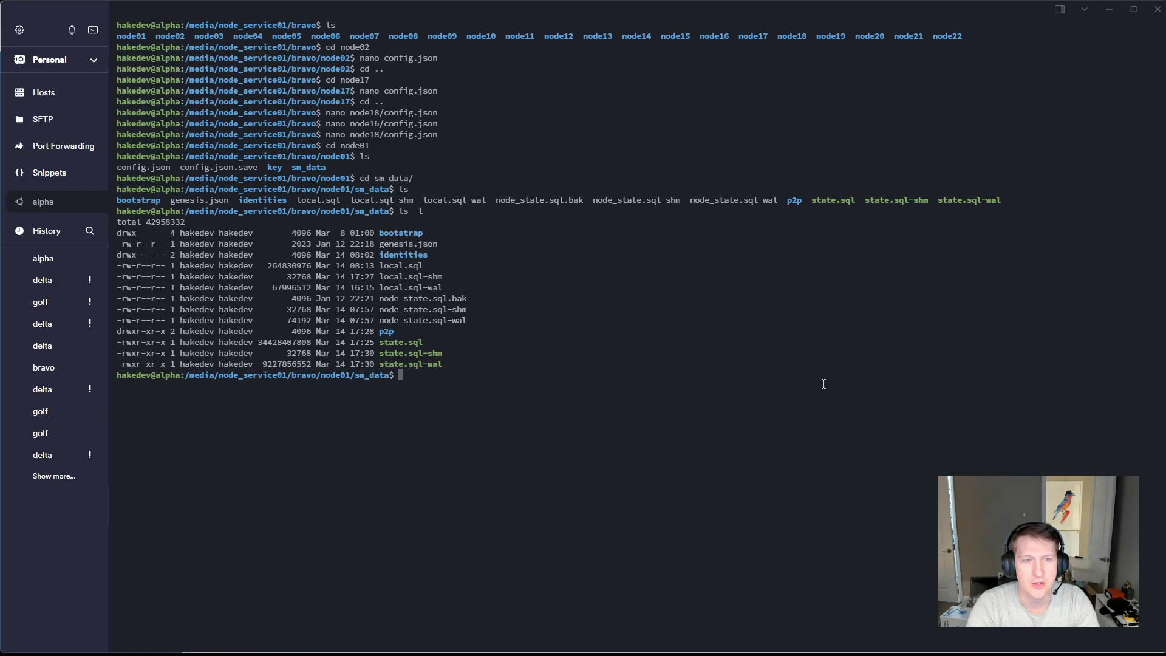
Write out the ownership command sudo chown -R $USER:$USER ./identities/* without running it, and highlight it.
text(sudo)
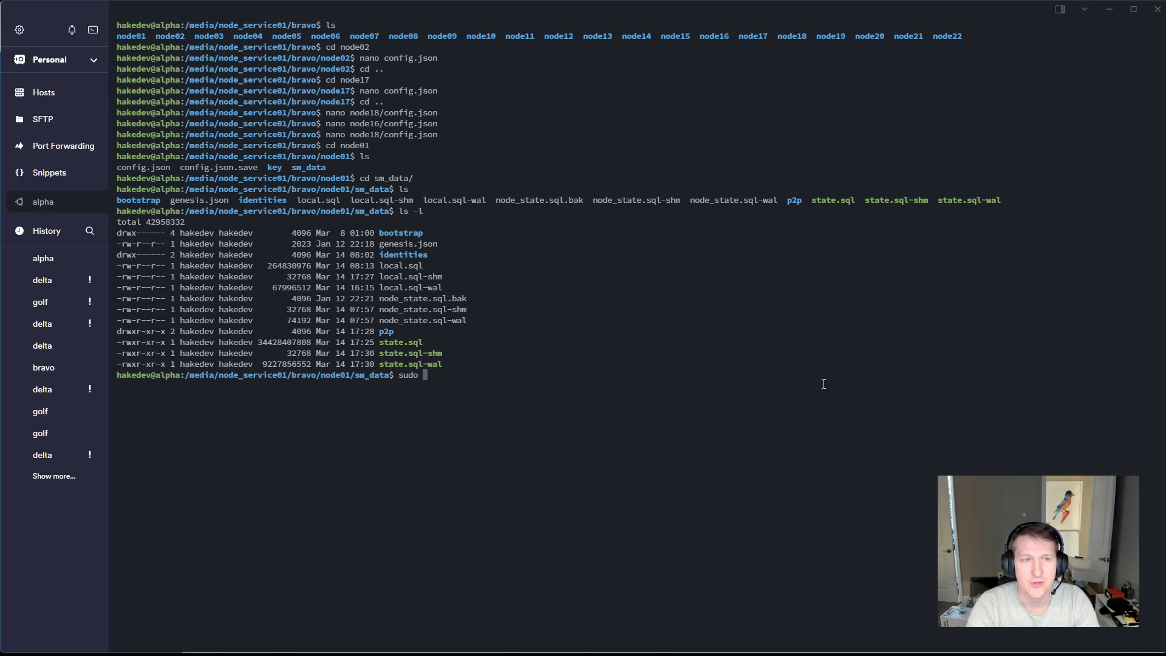
text(chown )
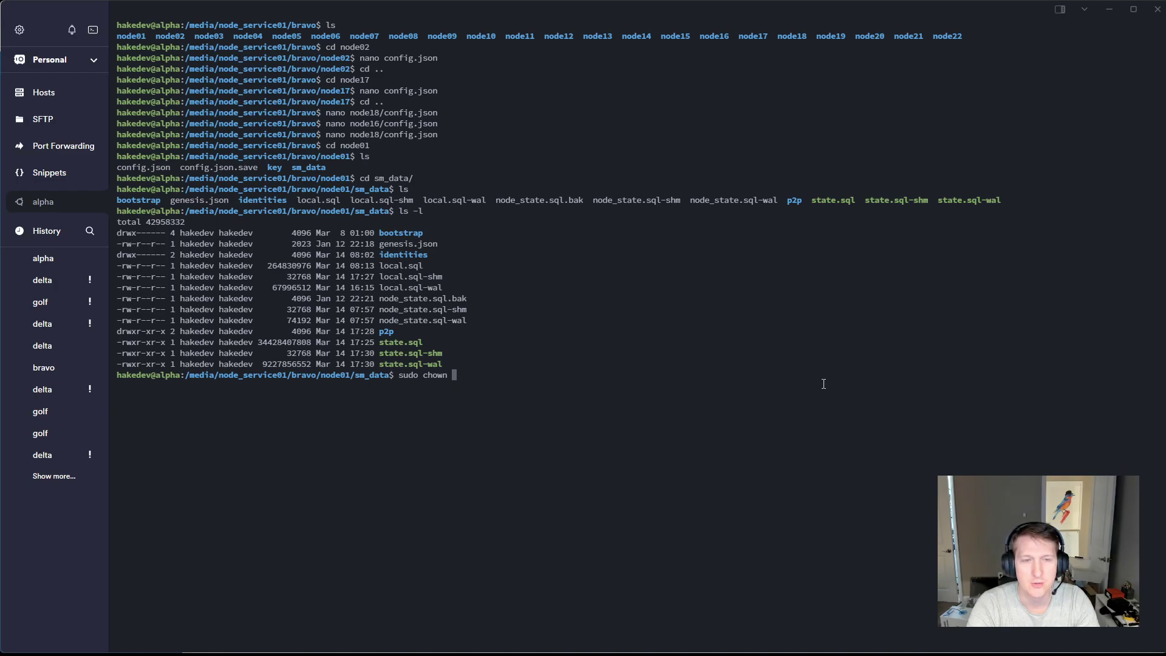
text(-R)
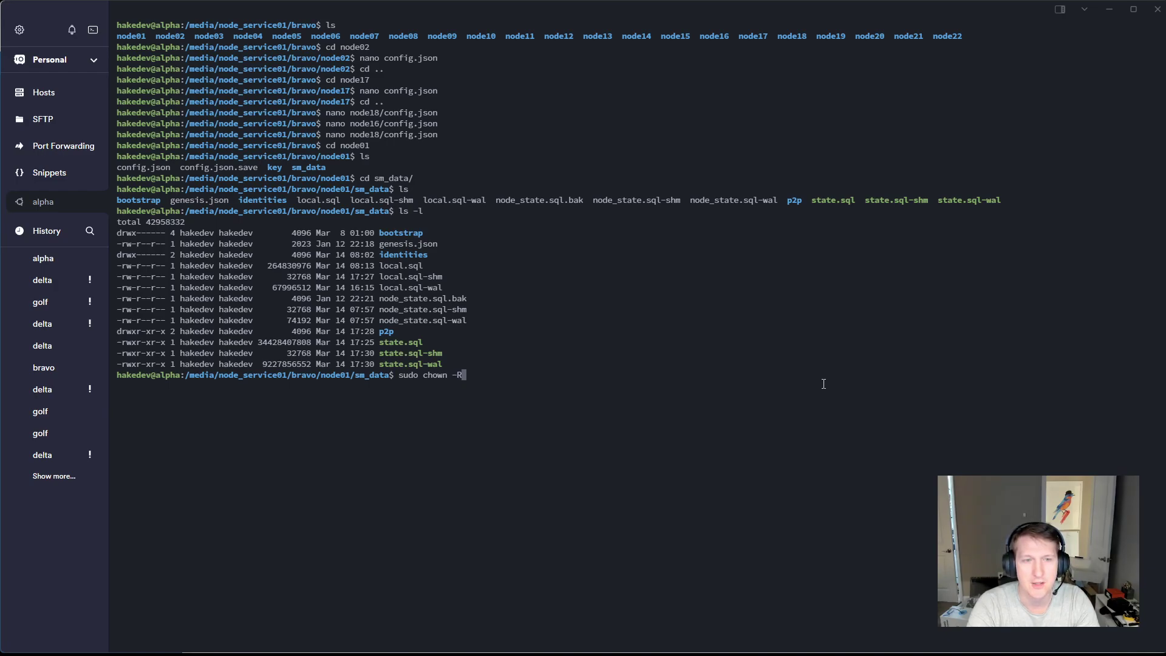
text( $USER:)
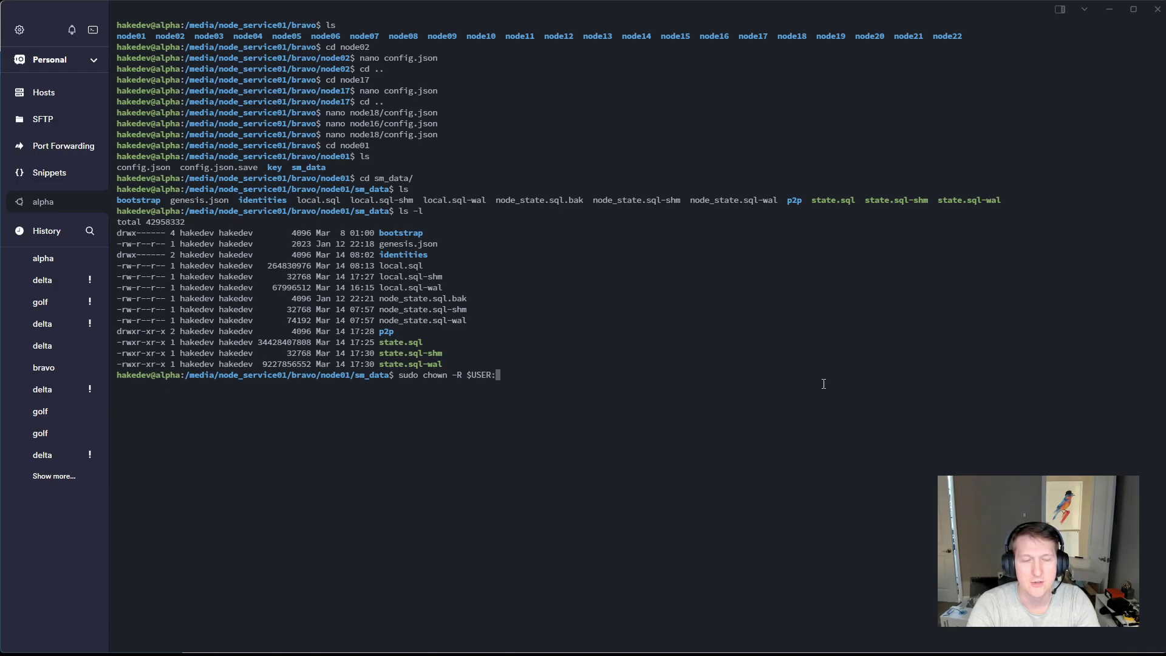
text($USER)
text( ./id)
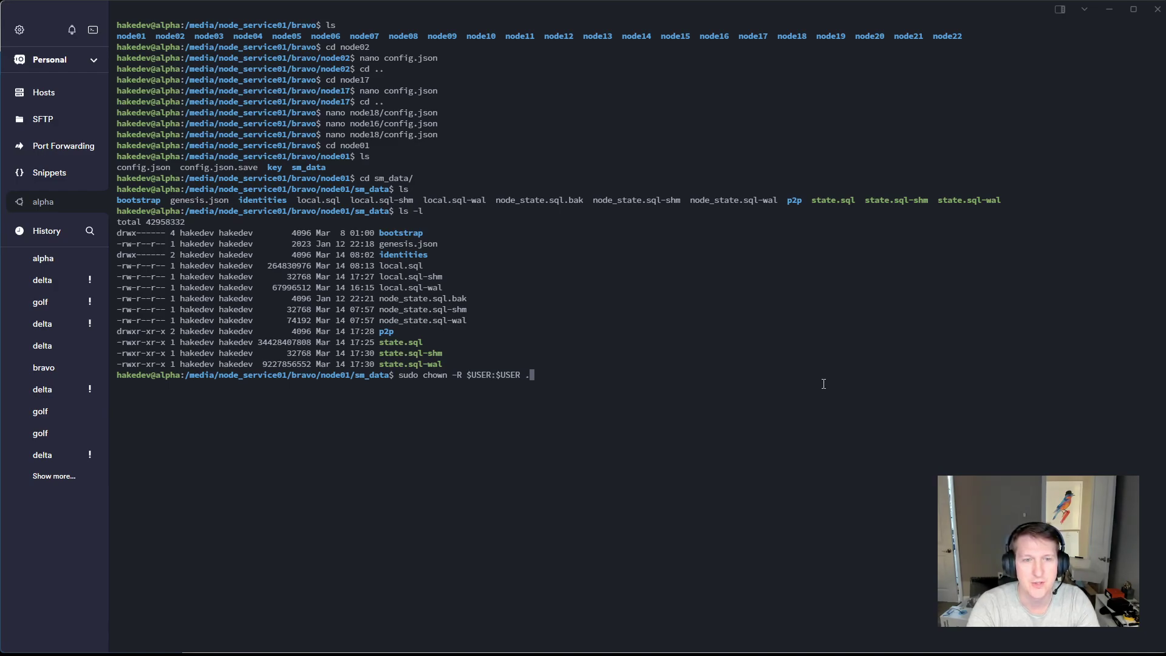
key(Tab)
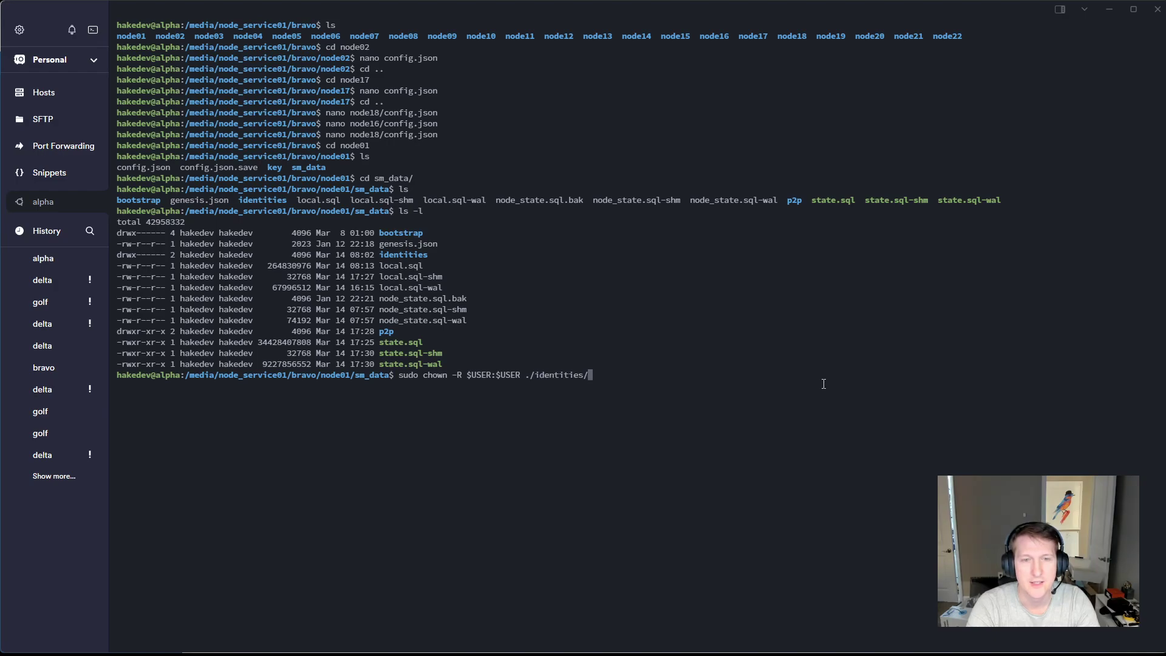
text(*)
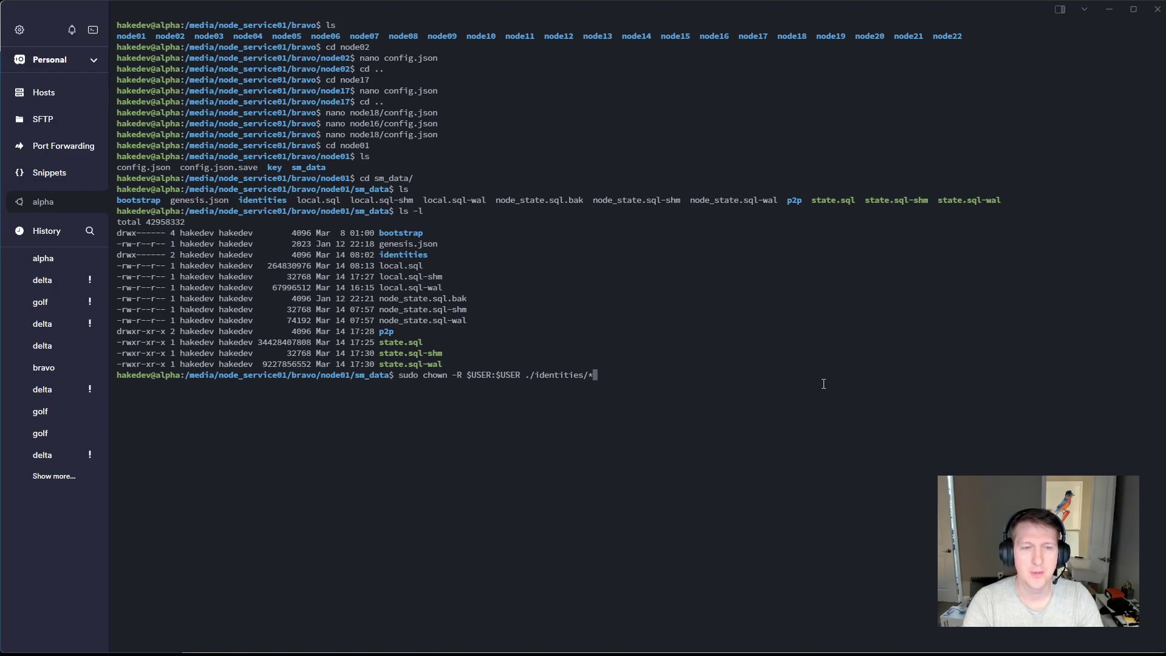
drag(592, 379, 401, 381)
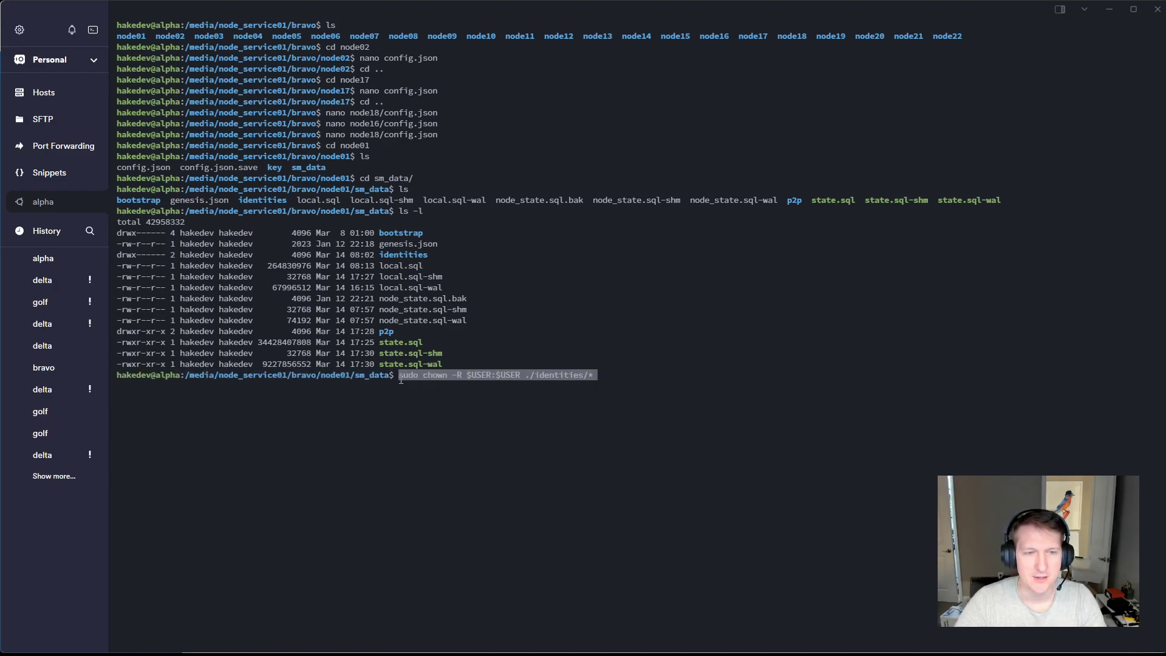
Clear the unexecuted chown command from the prompt.
click(648, 387)
key(BackSpace)
key(BackSpace)
key(BackSpace)
key(BackSpace)
key(BackSpace)
key(BackSpace)
key(BackSpace)
key(BackSpace)
key(BackSpace)
key(BackSpace)
key(BackSpace)
key(BackSpace)
key(BackSpace)
key(BackSpace)
key(BackSpace)
key(BackSpace)
key(BackSpace)
key(BackSpace)
key(BackSpace)
key(BackSpace)
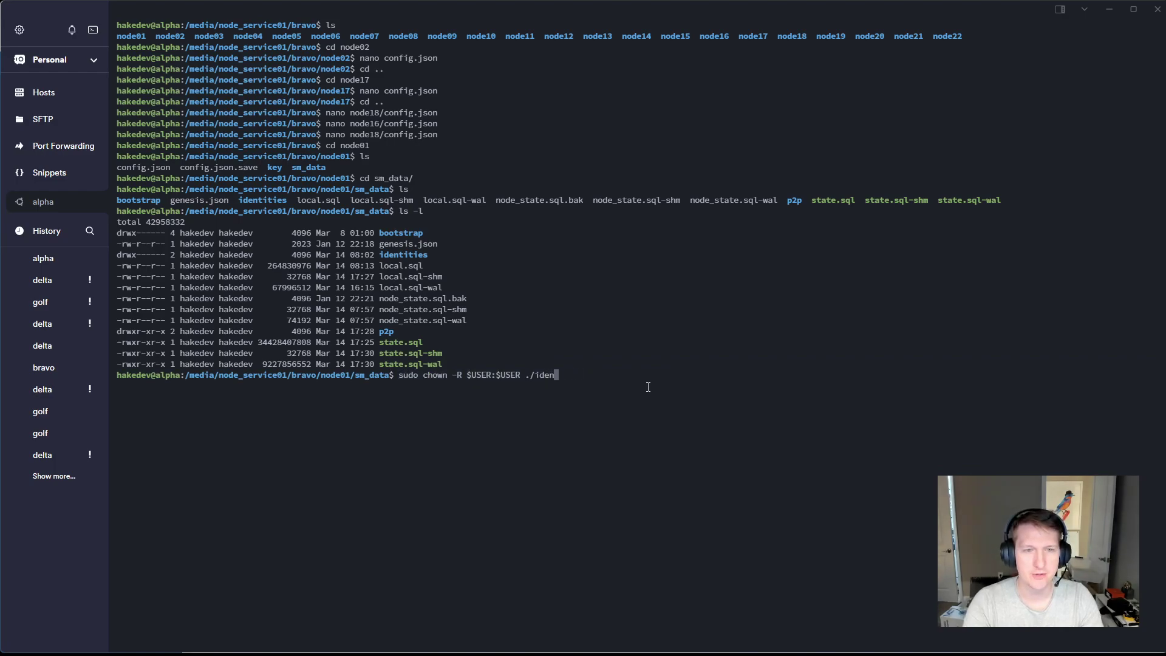
key(BackSpace)
Enter the identities directory inside sm_data and list its contents.
text(cd id)
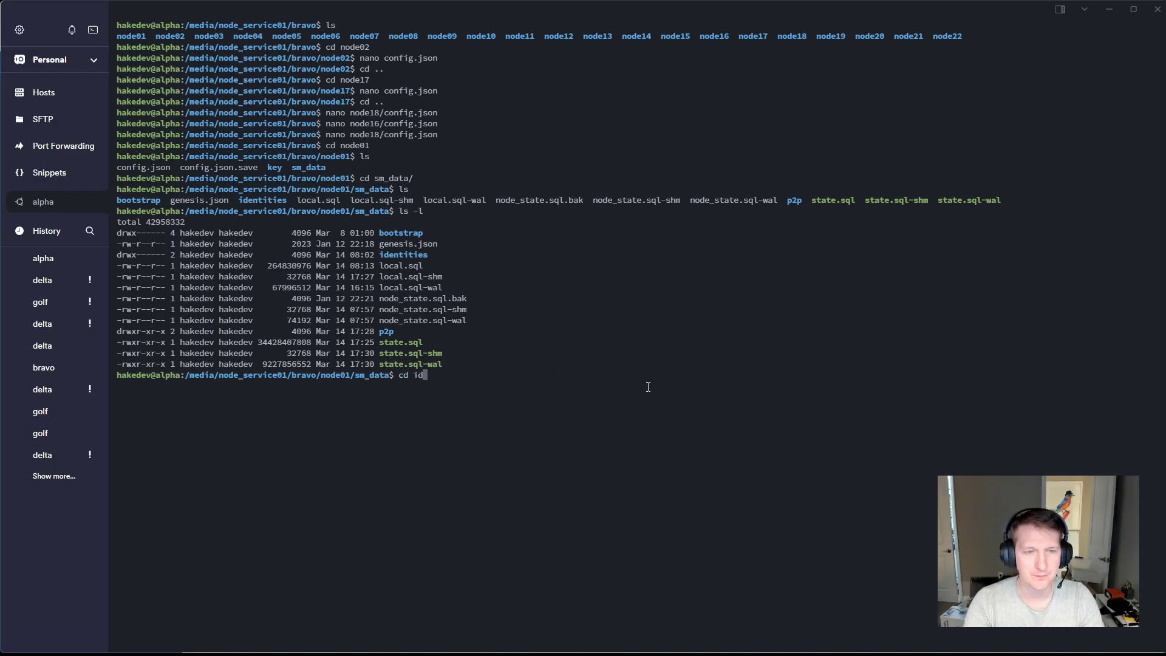
key(Tab)
key(Return)
text(ls)
key(Return)
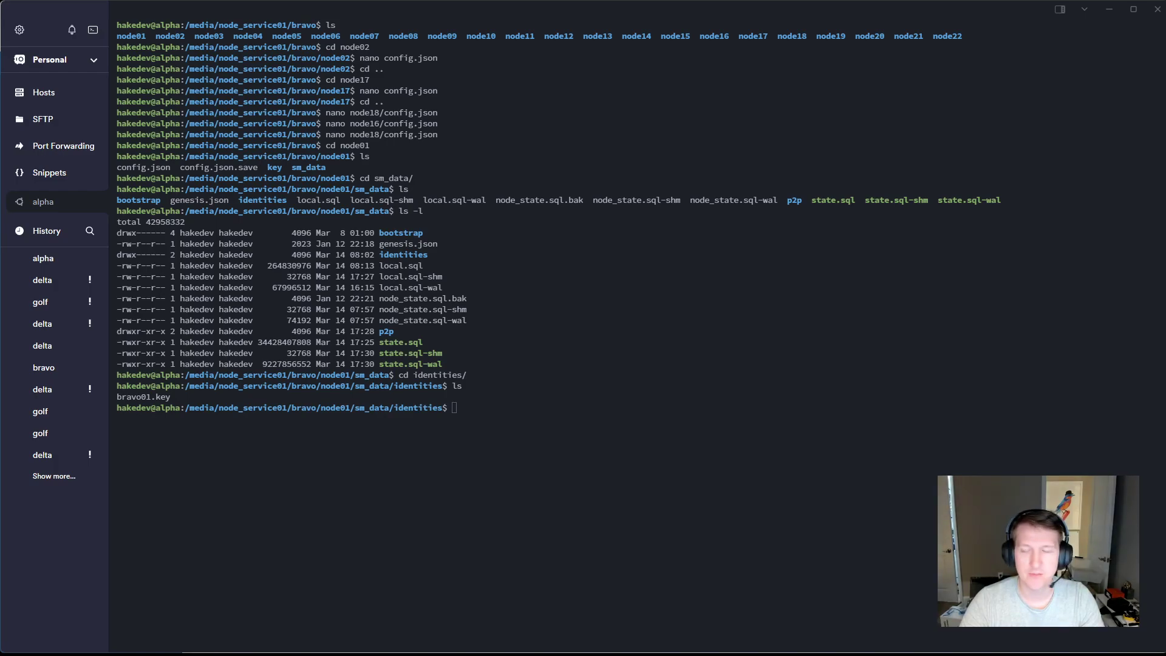
Switch to Portainer in the browser, return to the bravo-spacemesh-stack details and open the bravo_node02 container logs.
key(alt+Tab)
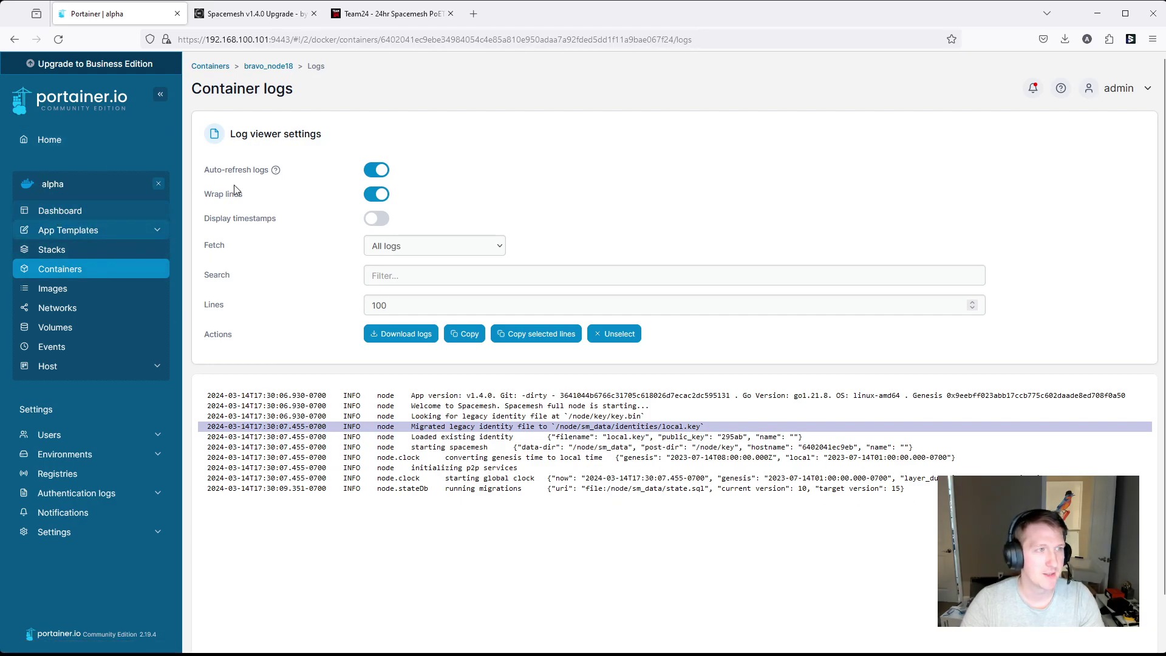
key(alt+Left)
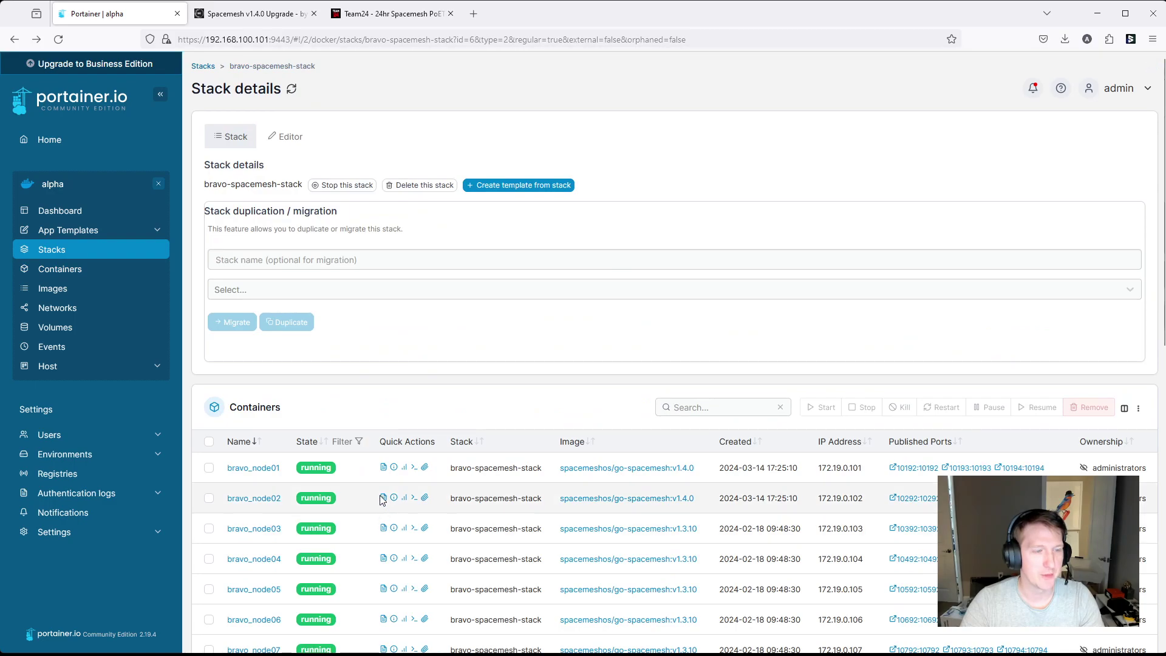
click(384, 499)
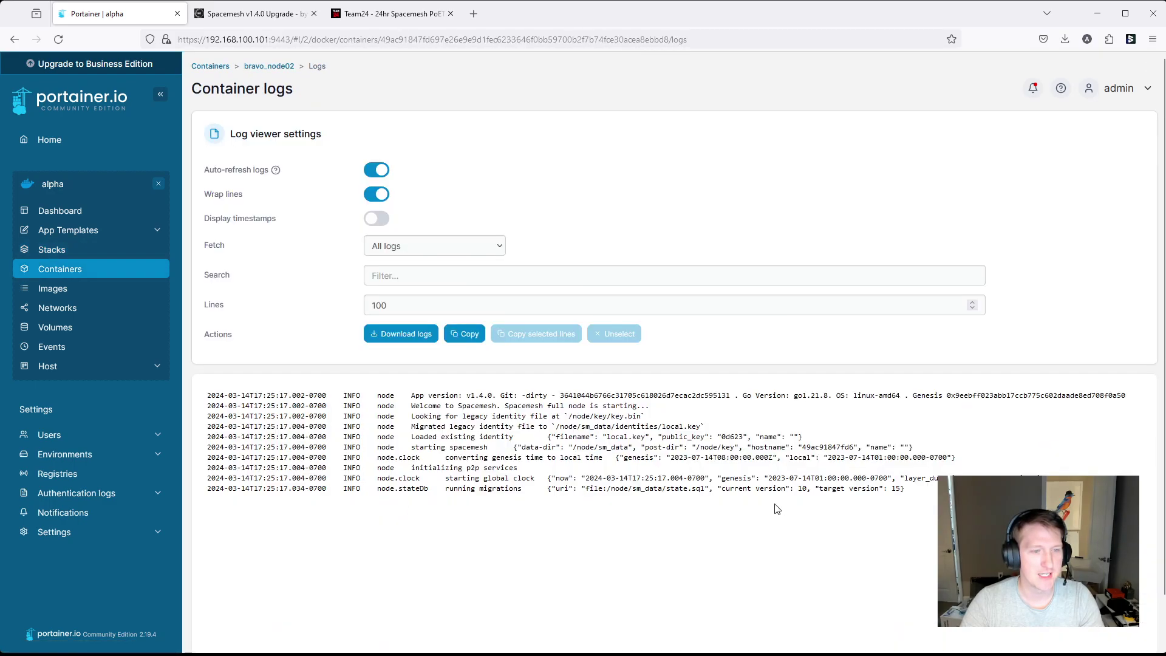